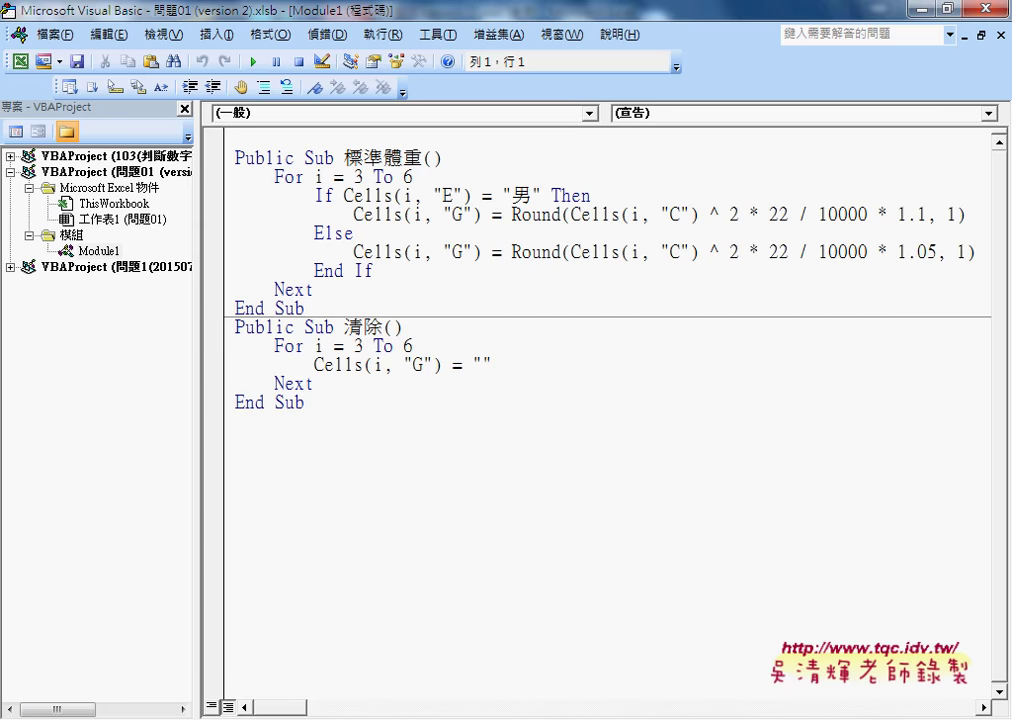
# Review the code comments 1.列範圍迴圈 and 2.判斷男女 in the Google Docs code document
pyautogui.click(350, 650)
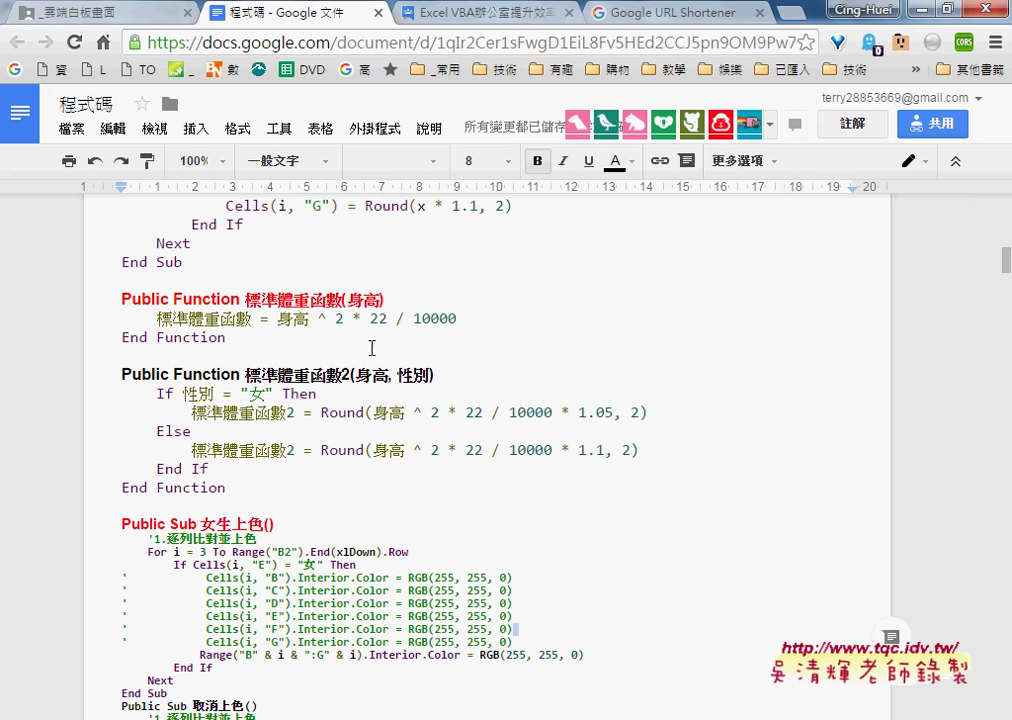
pyautogui.scroll(3, 318, 342)
pyautogui.scroll(2, 316, 345)
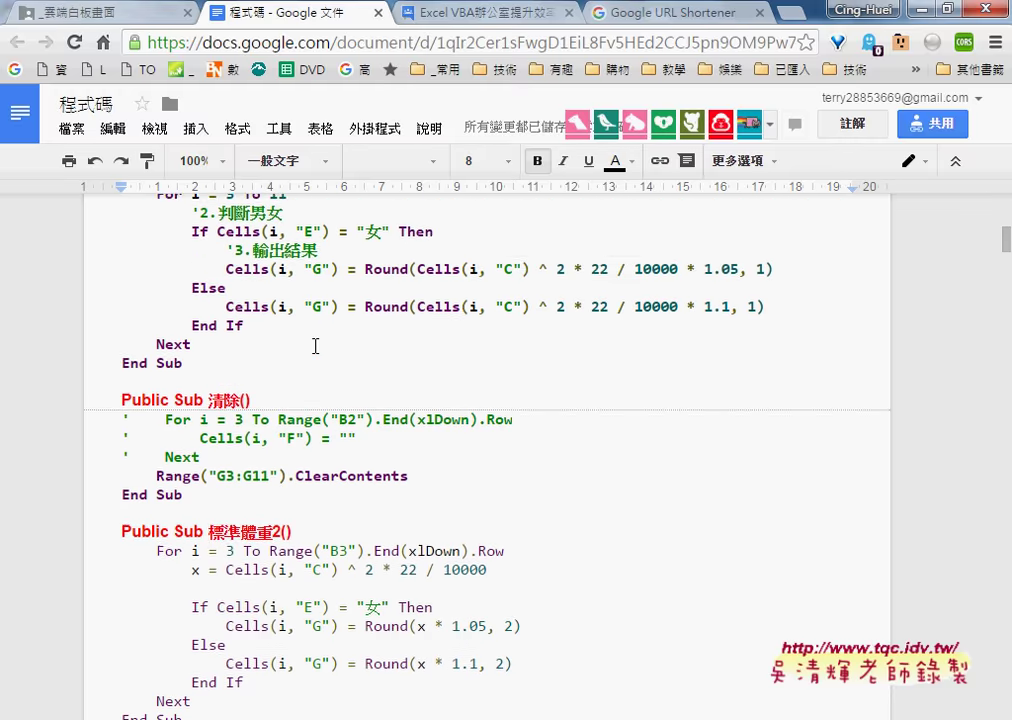
pyautogui.scroll(1, 316, 345)
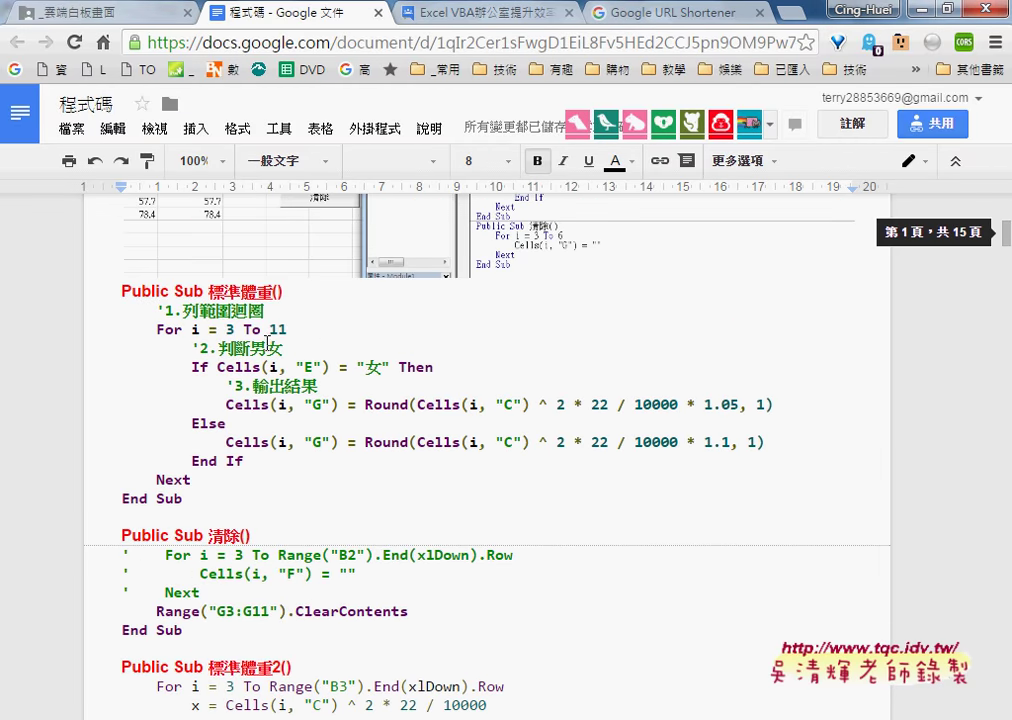
pyautogui.click(160, 310)
pyautogui.moveTo(164, 311); pyautogui.dragTo(266, 312)
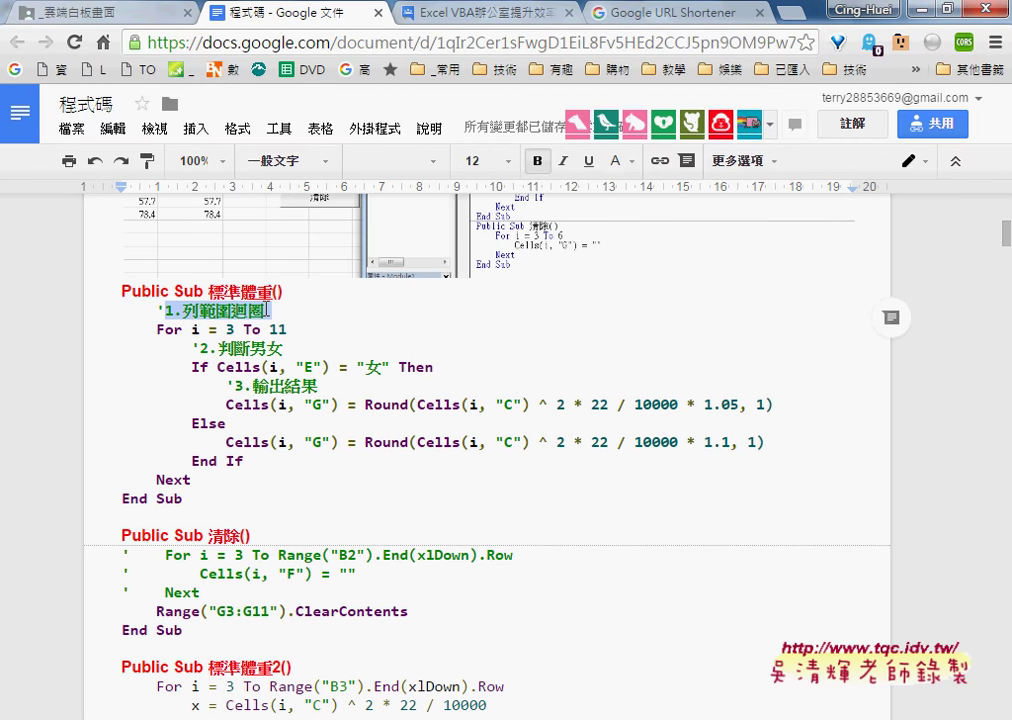
pyautogui.moveTo(157, 311); pyautogui.dragTo(163, 312)
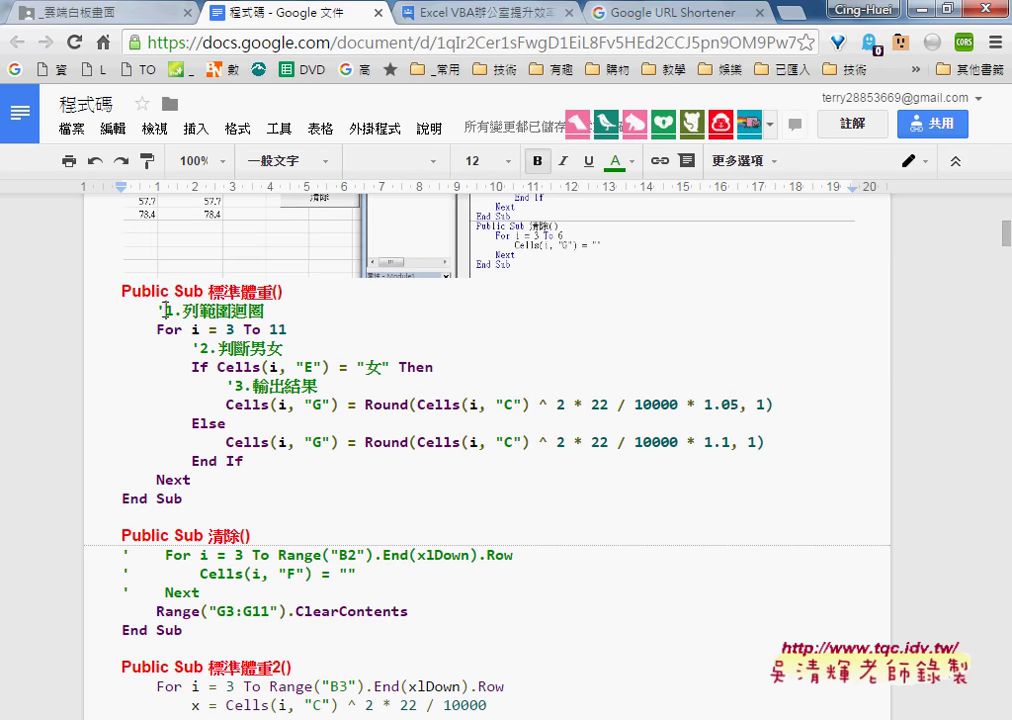
pyautogui.moveTo(165, 311); pyautogui.dragTo(272, 313)
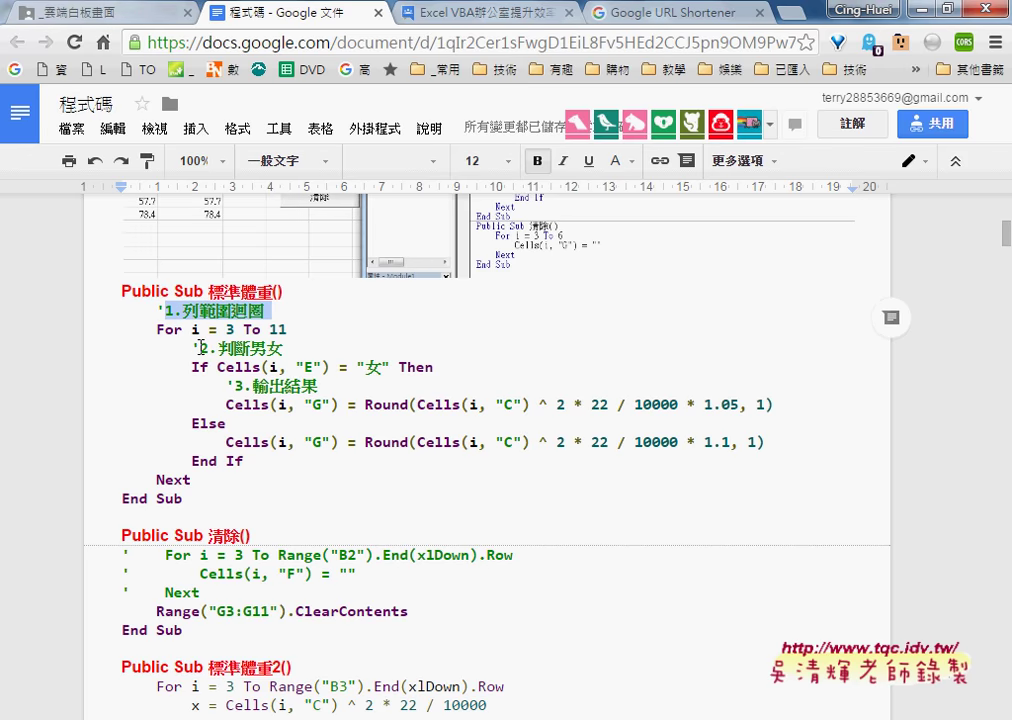
pyautogui.moveTo(199, 348); pyautogui.dragTo(283, 348)
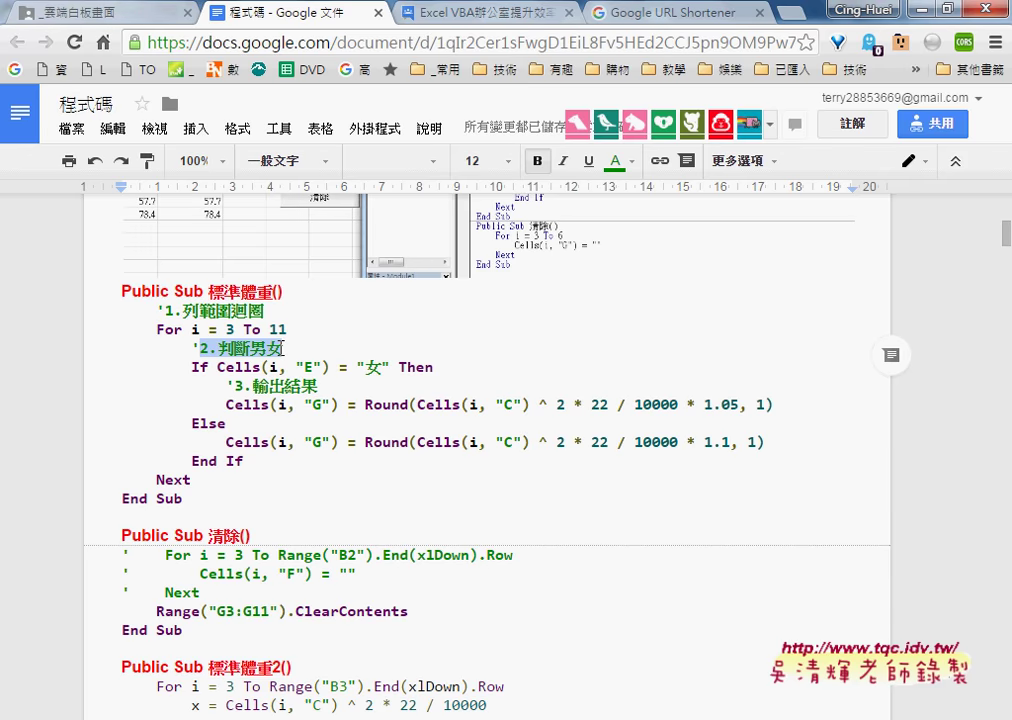
pyautogui.click(169, 312)
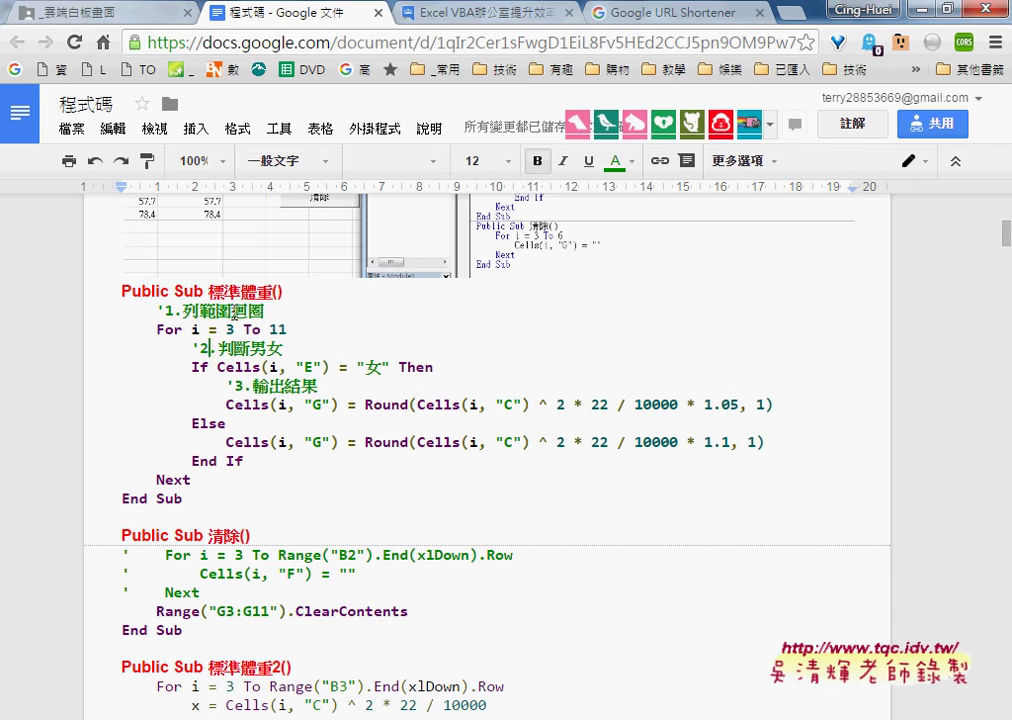
pyautogui.moveTo(178, 311); pyautogui.dragTo(265, 311)
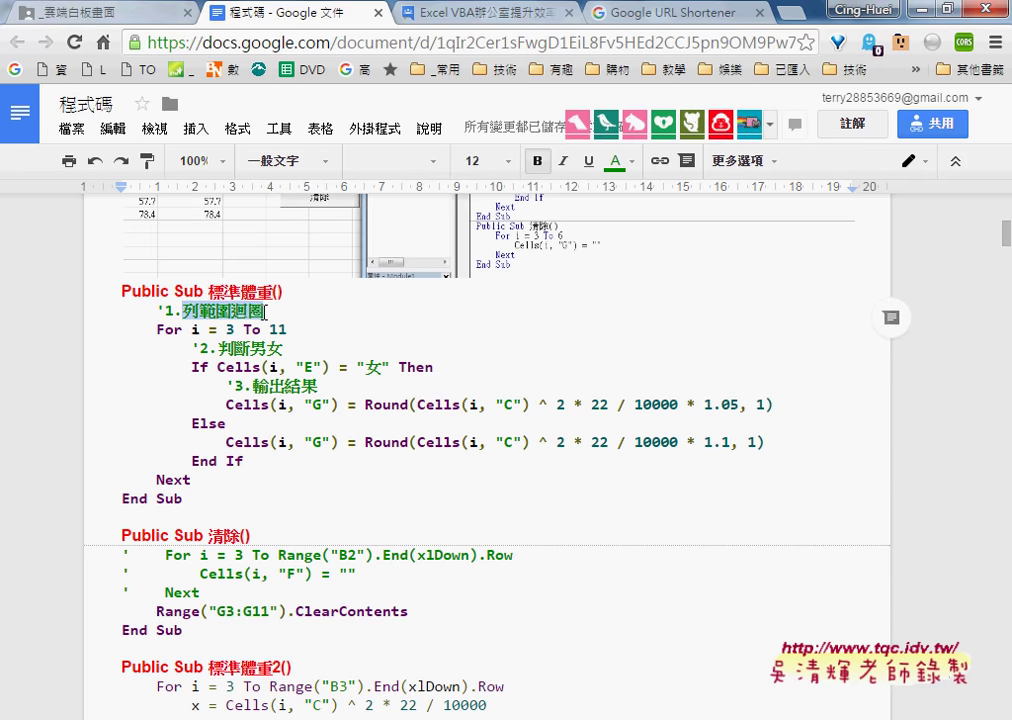
pyautogui.click(270, 329)
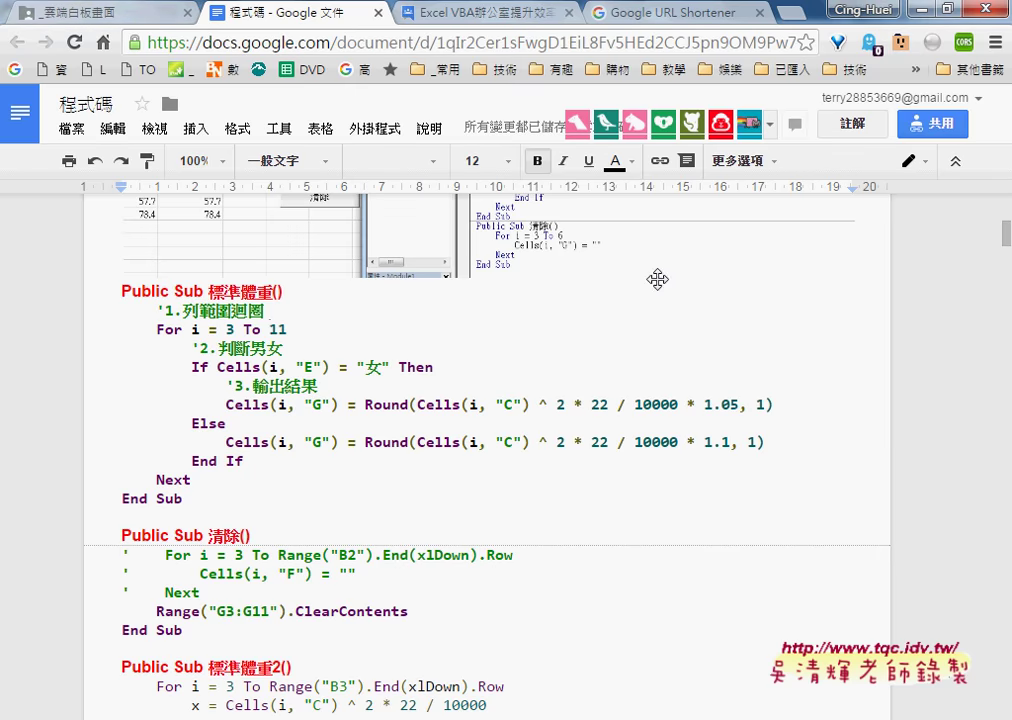
# Restore the VBA editor, move it aside to reveal the 問題01 sheet, and show the Developer 插入 controls gallery
pyautogui.click(921, 11)
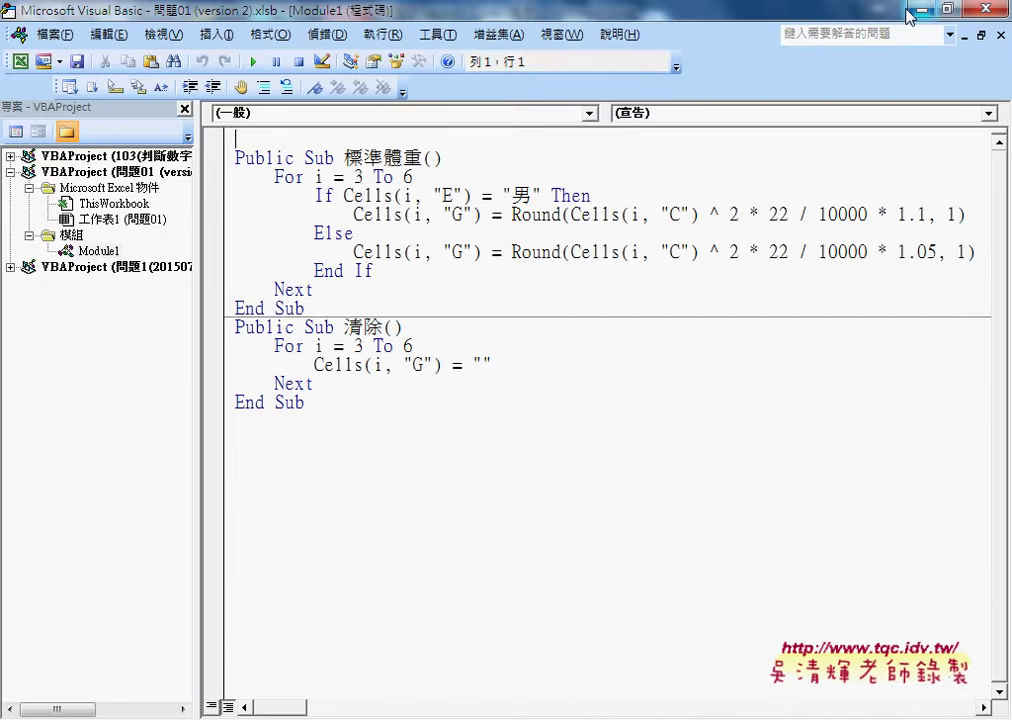
pyautogui.doubleClick(378, 16)
pyautogui.moveTo(312, 86); pyautogui.dragTo(797, 126)
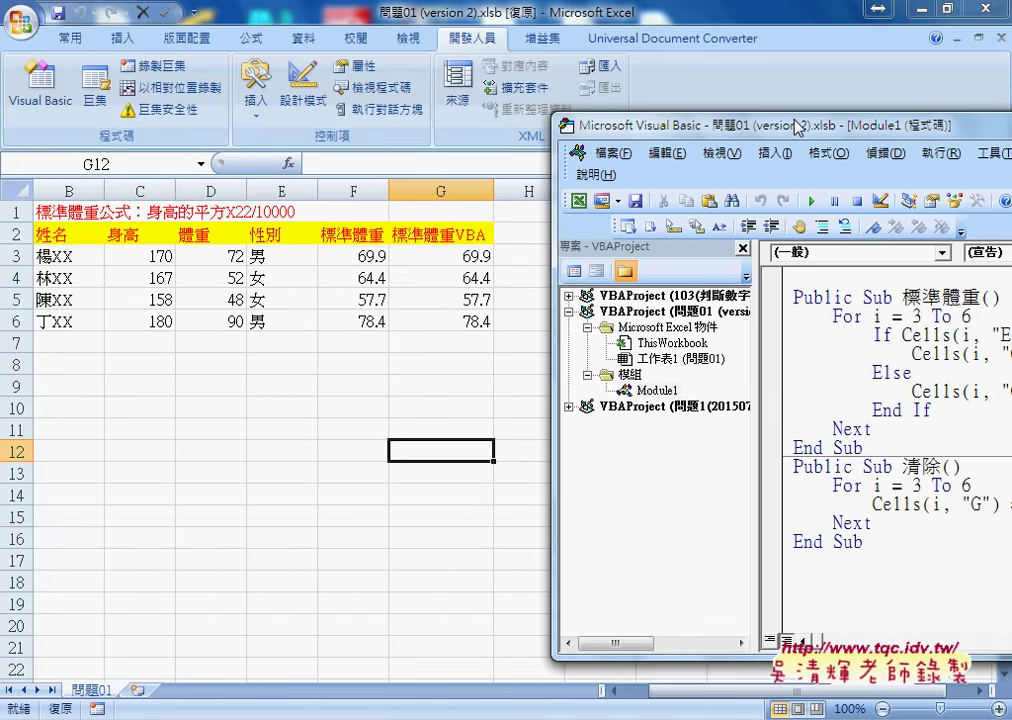
pyautogui.moveTo(669, 128)
pyautogui.mouseDown()
pyautogui.moveTo(733, 122)
pyautogui.moveTo(707, 117)
pyautogui.mouseUp()
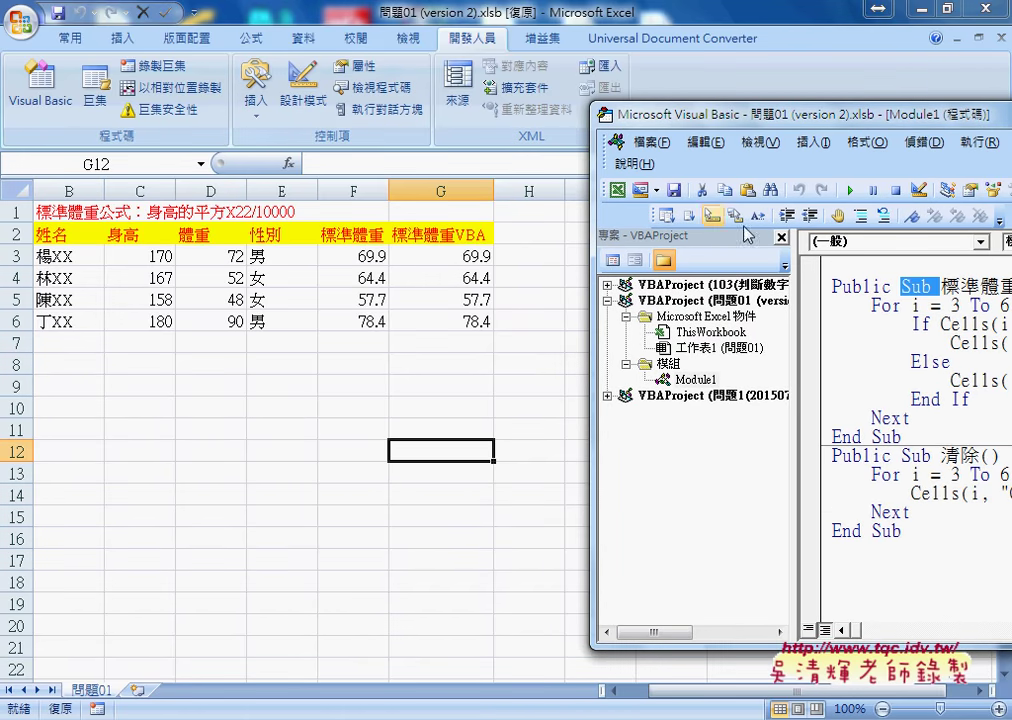
pyautogui.click(266, 112)
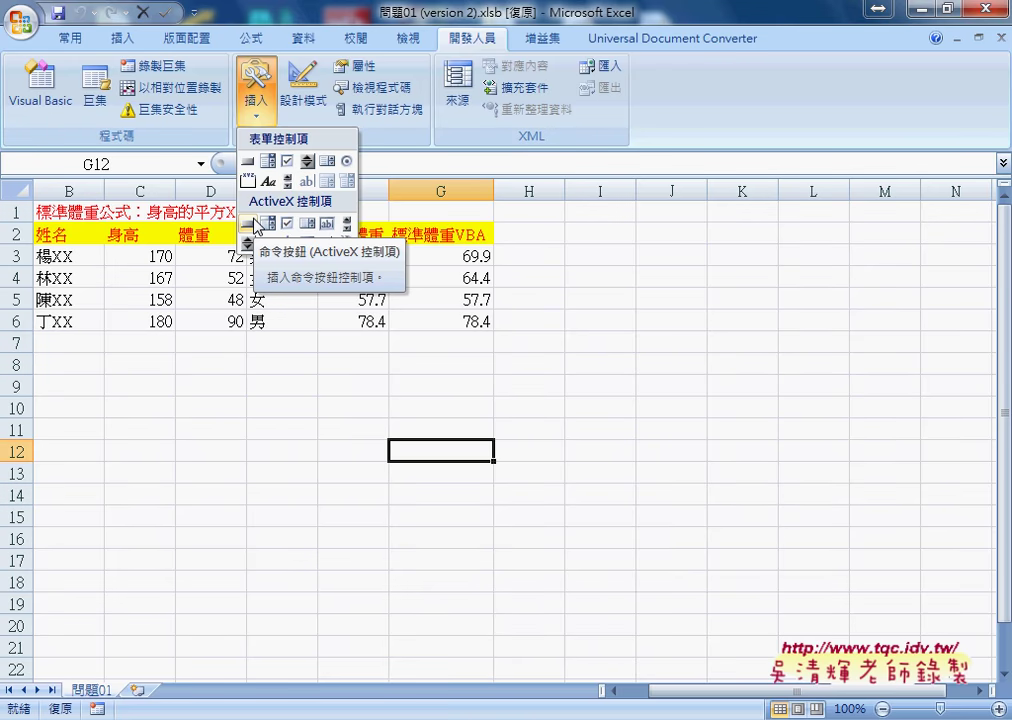
# Draw a form button over H2:I3, assign it the 標準體重 macro, and caption it 標準體重
pyautogui.click(250, 164)
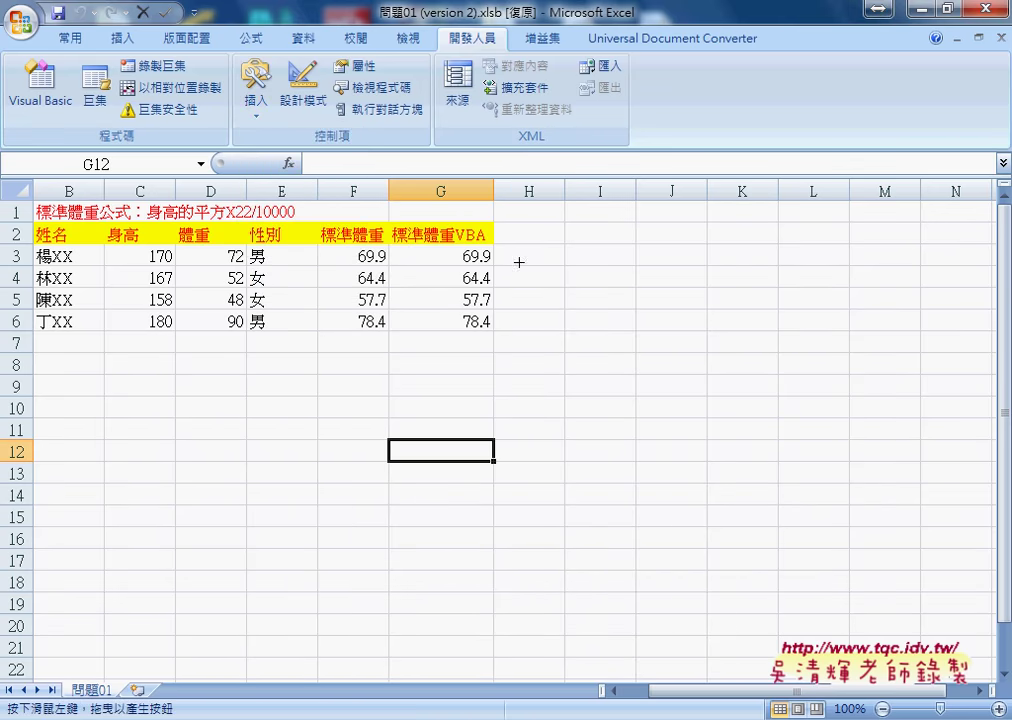
pyautogui.moveTo(547, 230); pyautogui.dragTo(662, 266)
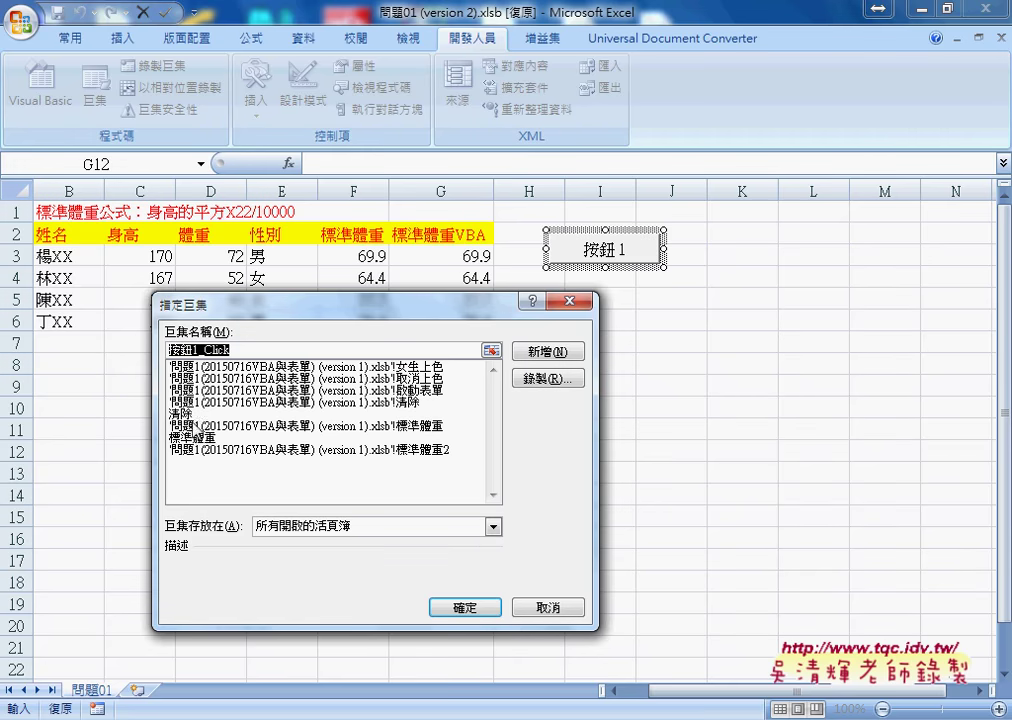
pyautogui.click(199, 438)
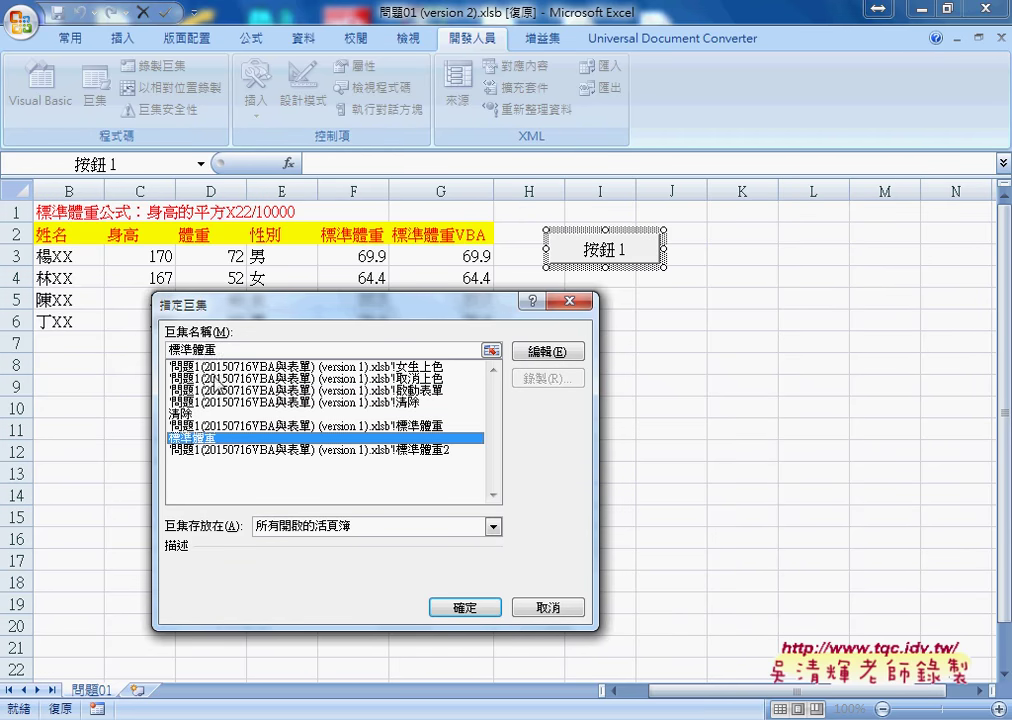
pyautogui.doubleClick(185, 349)
pyautogui.rightClick(199, 347)
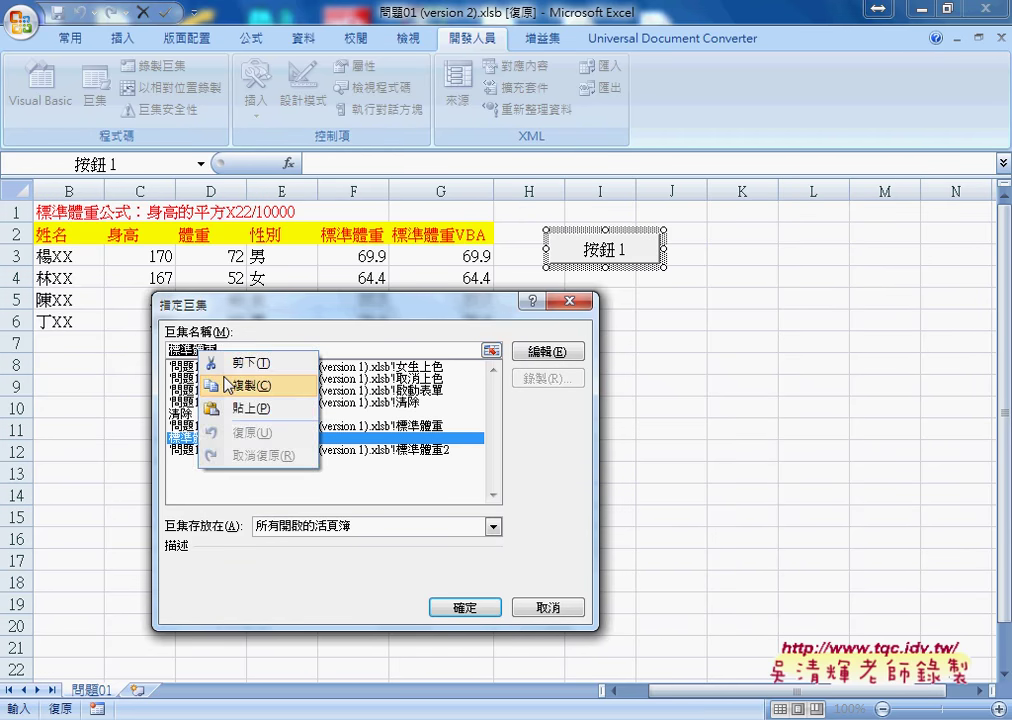
pyautogui.click(242, 385)
pyautogui.click(466, 606)
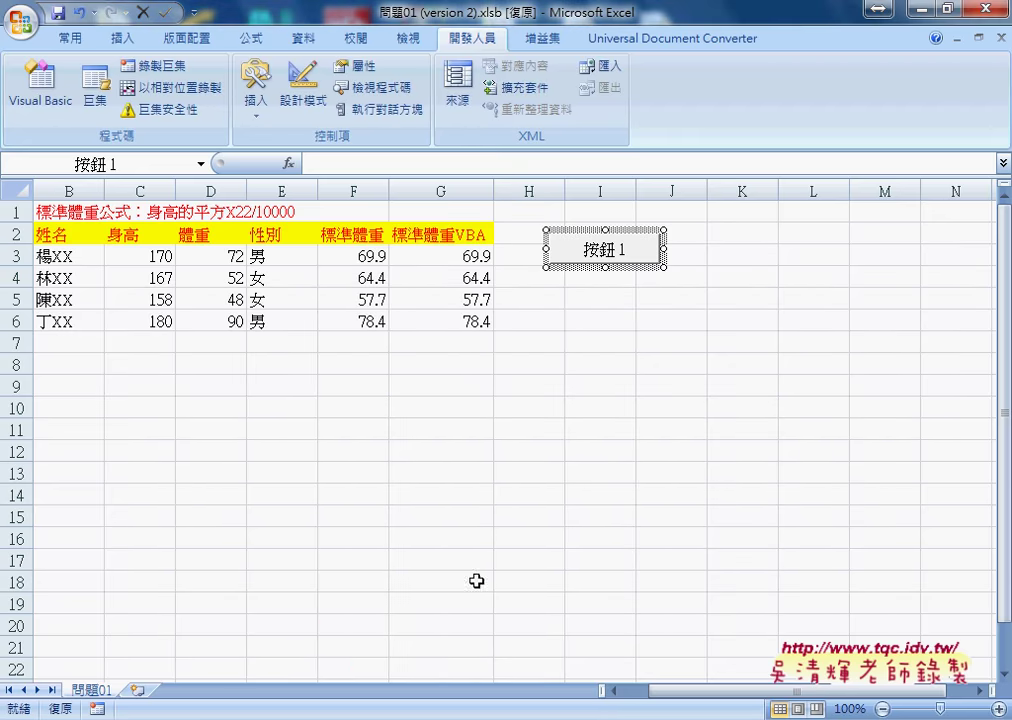
pyautogui.moveTo(560, 249); pyautogui.dragTo(648, 245)
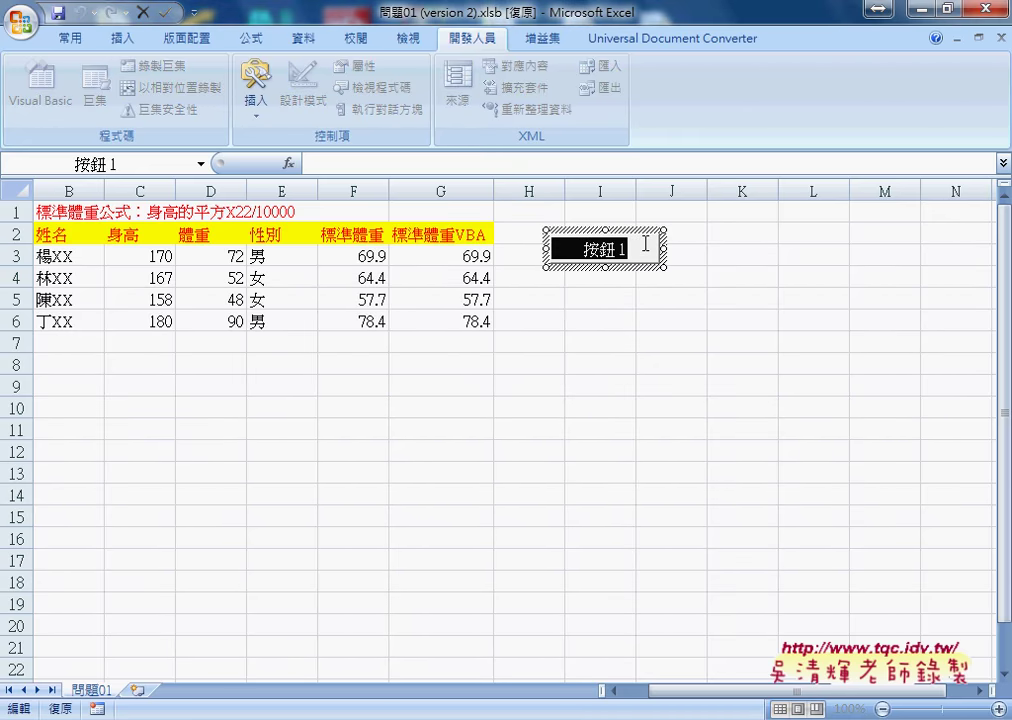
pyautogui.hotkey('ctrl', 'v')
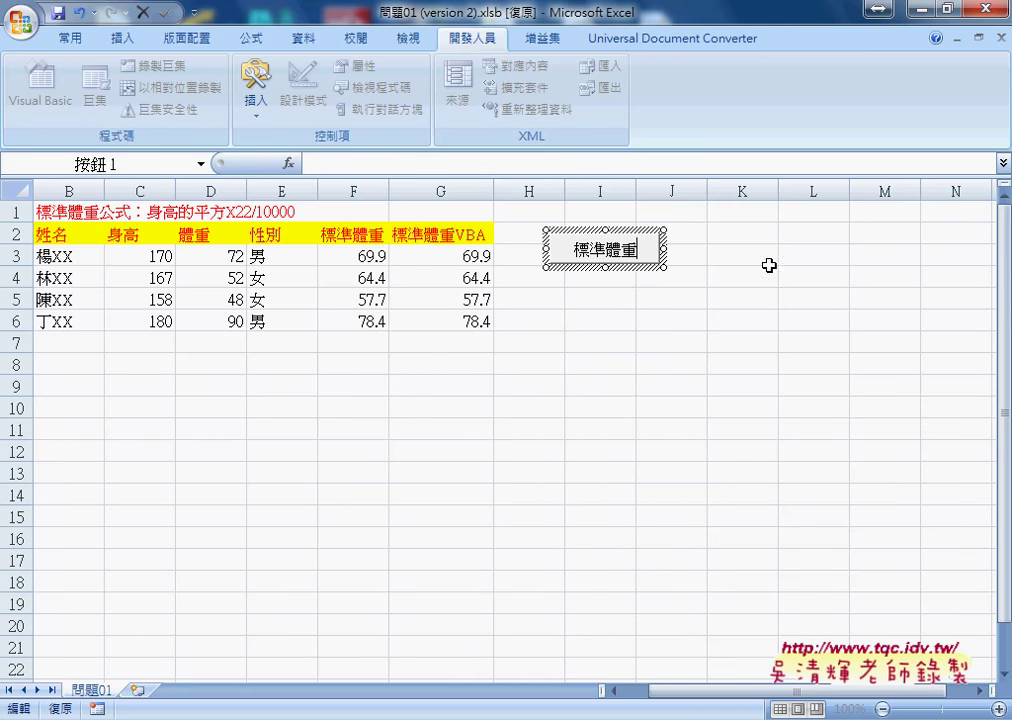
pyautogui.click(730, 273)
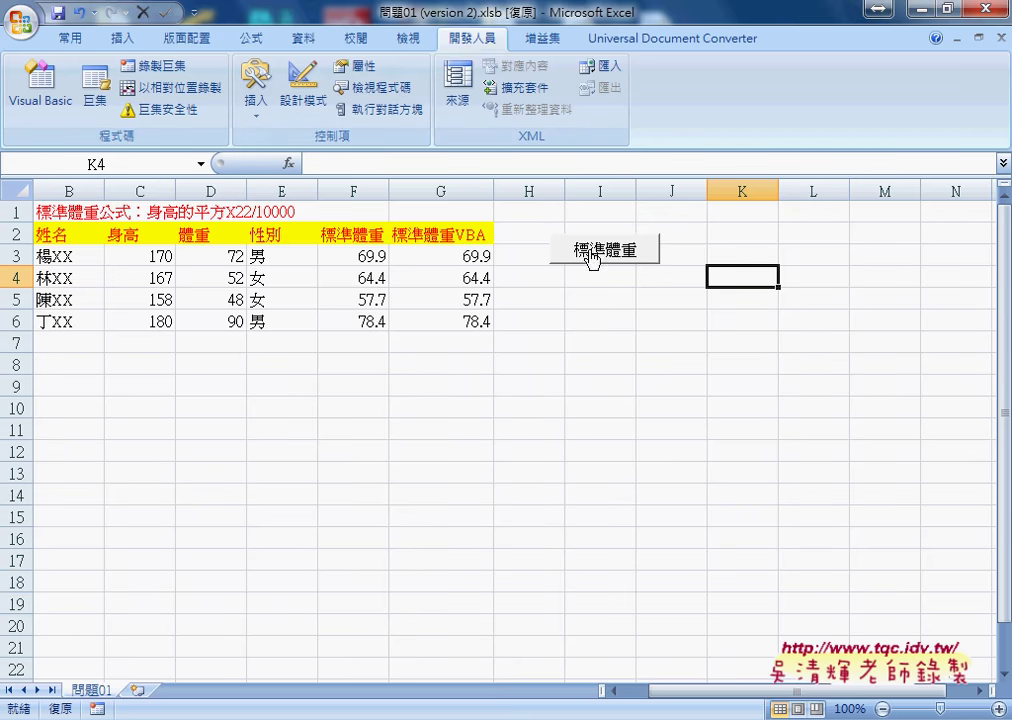
# Draw a spare 按鈕2 form button below 標準體重 without a macro, then delete it
pyautogui.click(256, 98)
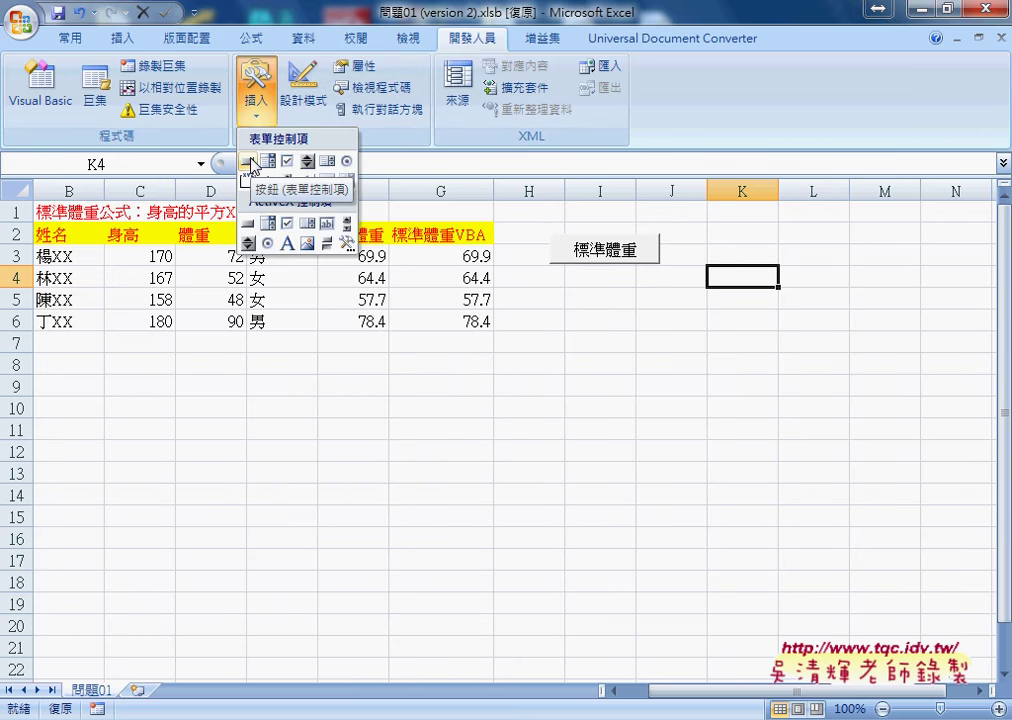
pyautogui.click(250, 163)
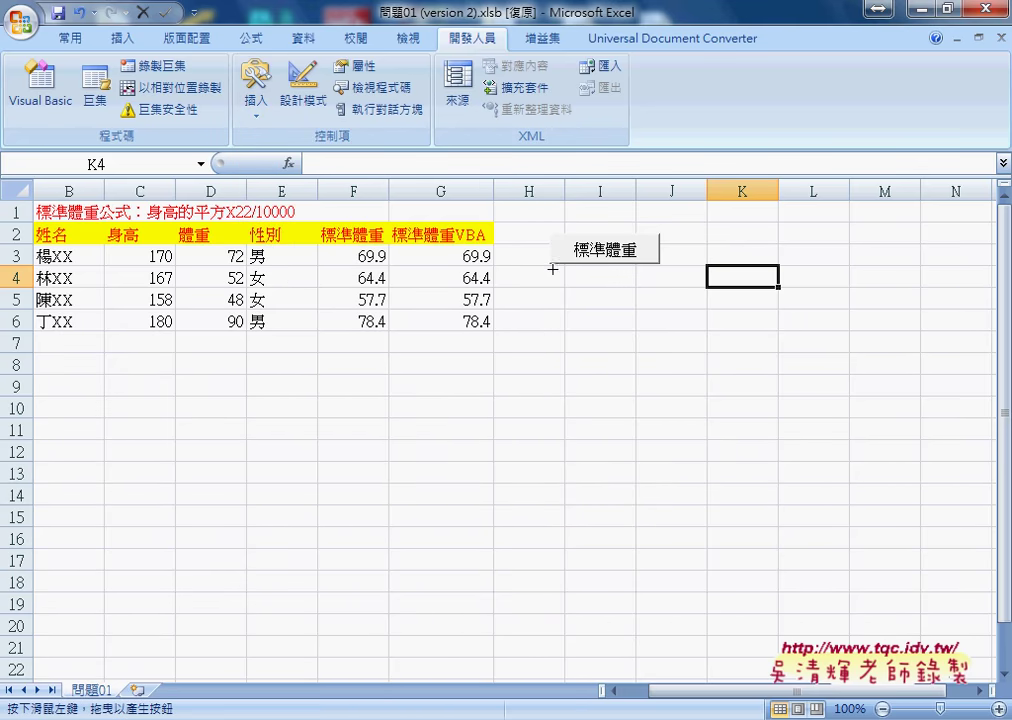
pyautogui.moveTo(551, 272)
pyautogui.mouseDown()
pyautogui.moveTo(669, 307)
pyautogui.moveTo(660, 302)
pyautogui.mouseUp()
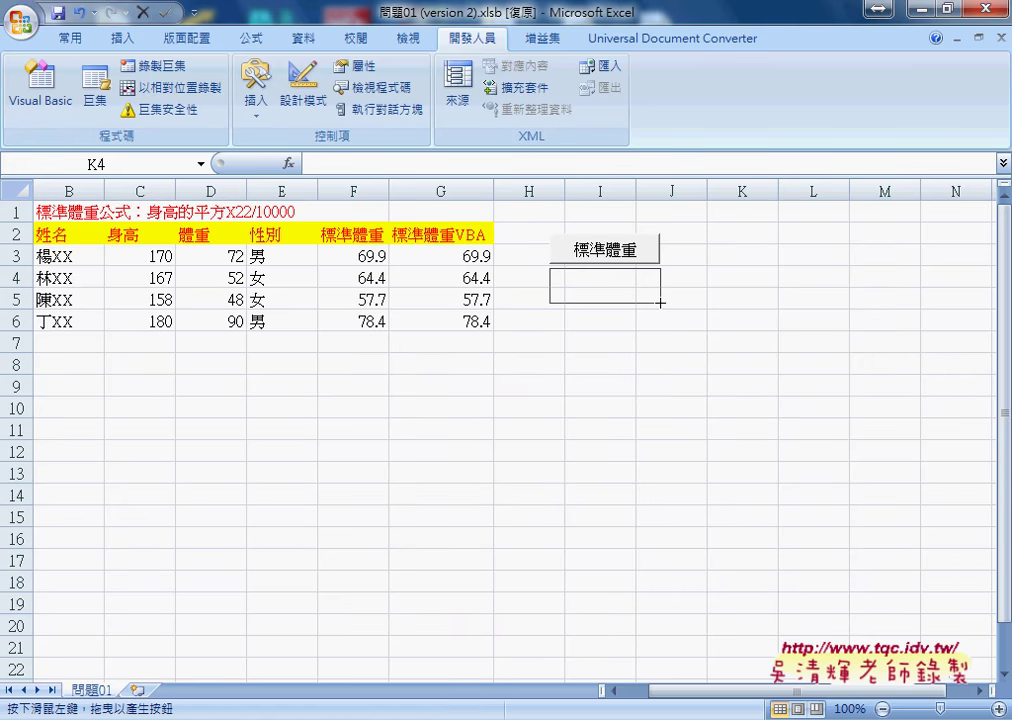
pyautogui.moveTo(660, 302); pyautogui.dragTo(664, 303)
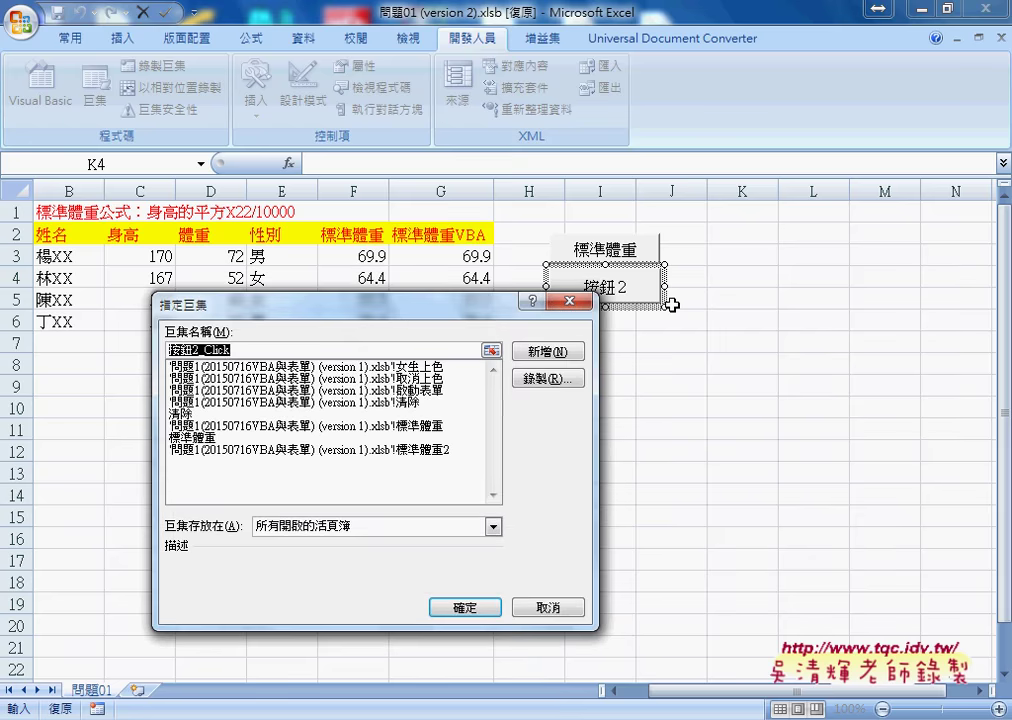
pyautogui.click(583, 305)
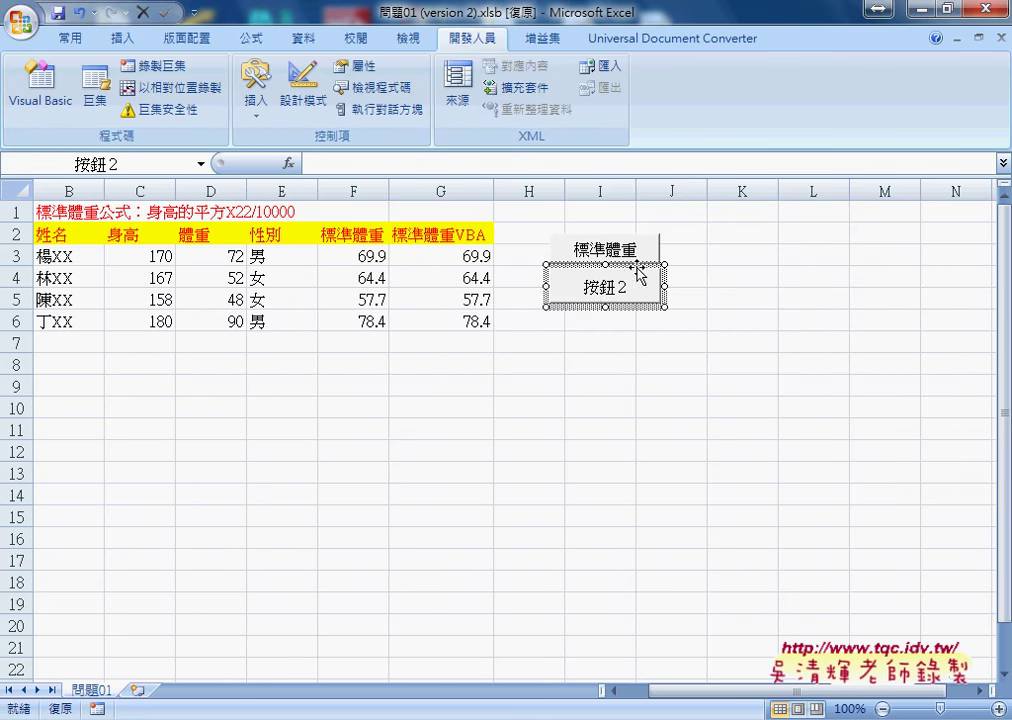
pyautogui.moveTo(636, 268); pyautogui.dragTo(641, 300)
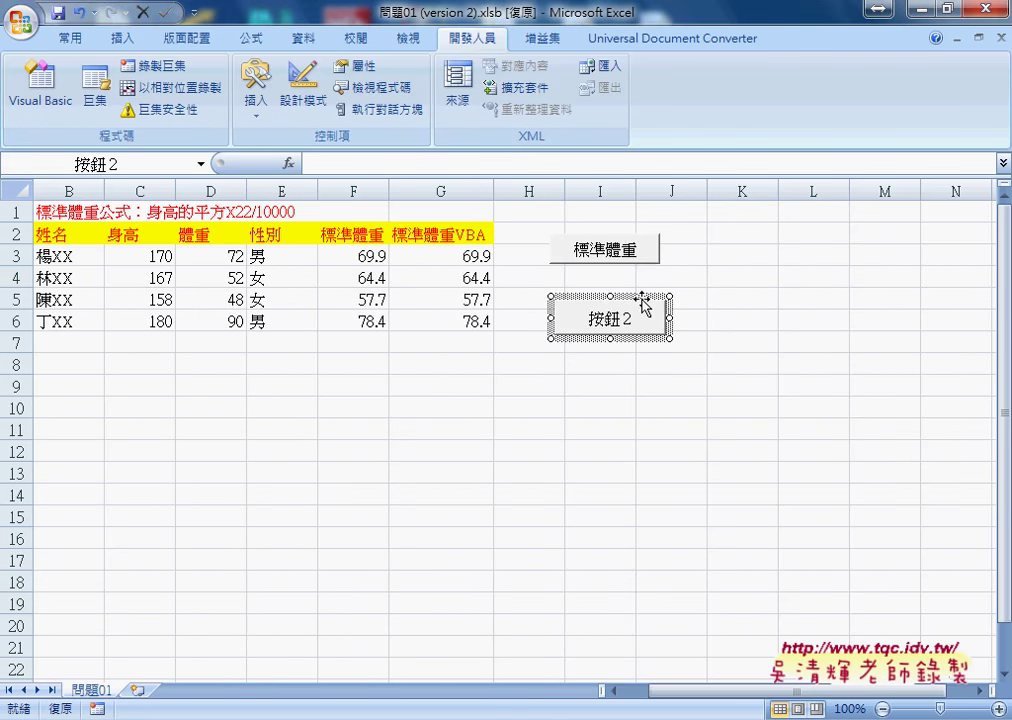
pyautogui.press('Delete')
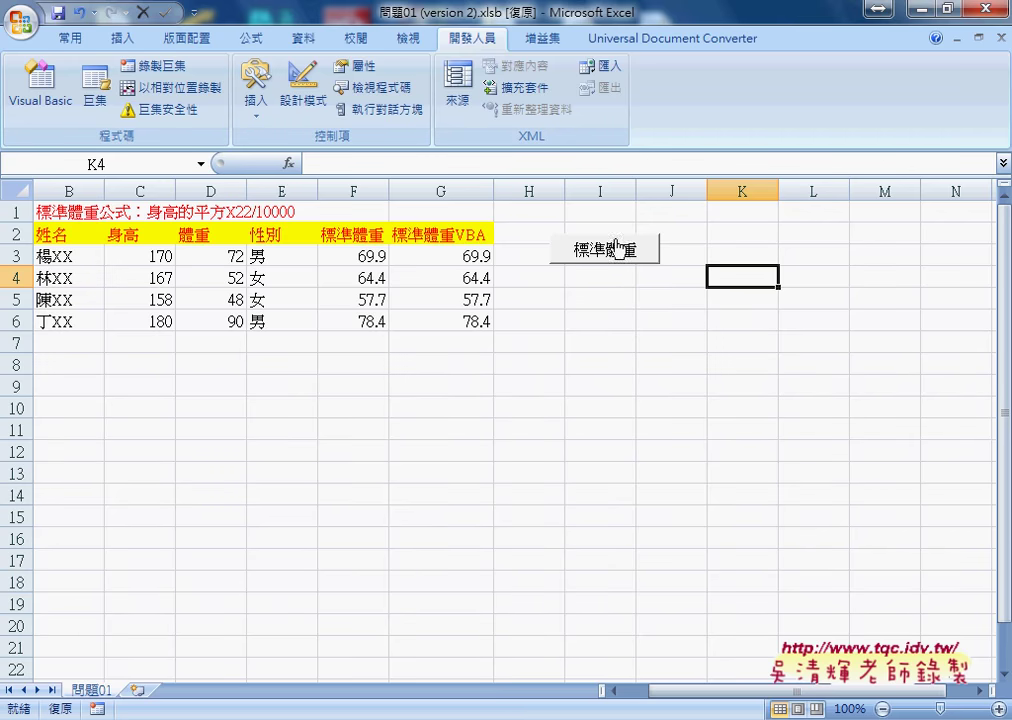
pyautogui.click(617, 240)
# Copy the 標準體重 button and place the pasted copy just below the original
pyautogui.rightClick(619, 240)
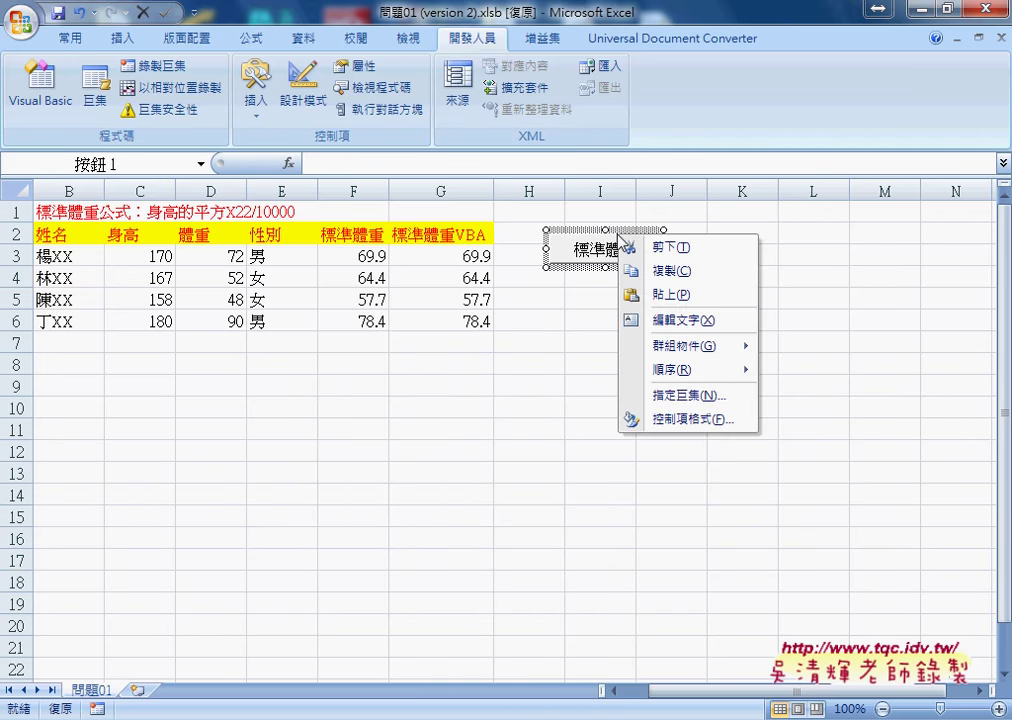
pyautogui.click(664, 271)
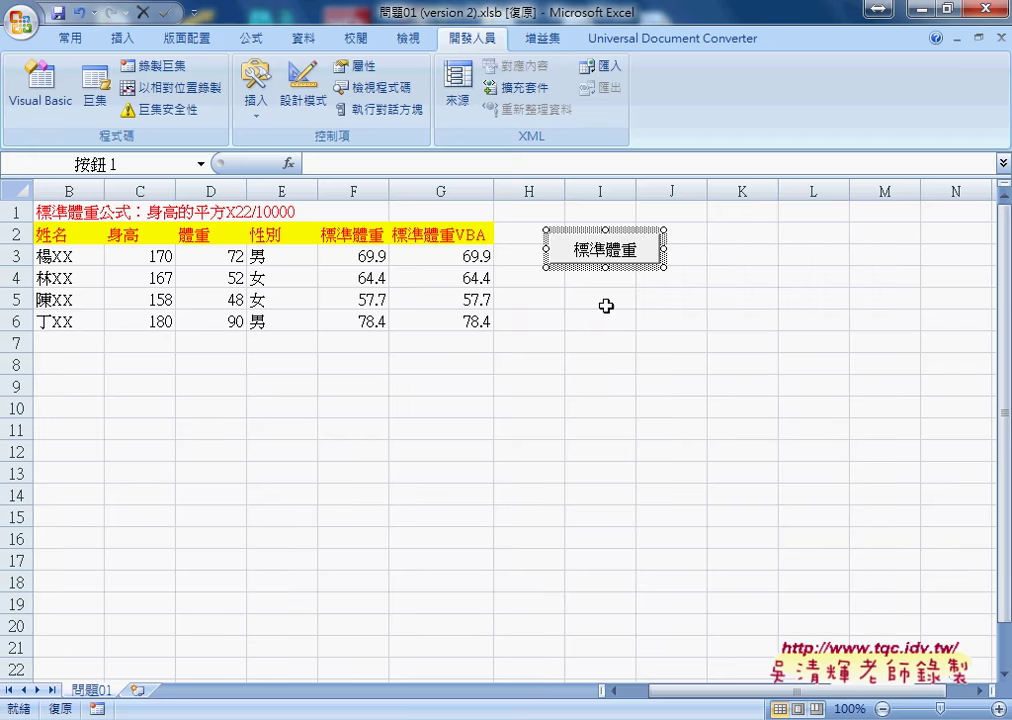
pyautogui.click(604, 301)
pyautogui.rightClick(604, 301)
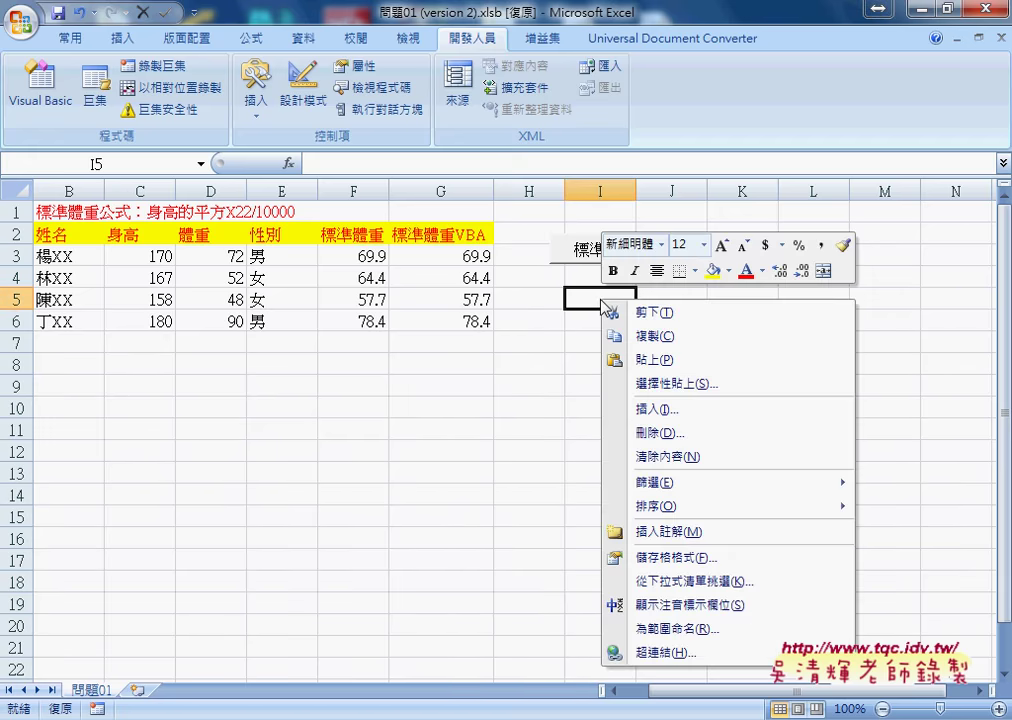
pyautogui.click(644, 359)
pyautogui.moveTo(645, 318); pyautogui.dragTo(581, 268)
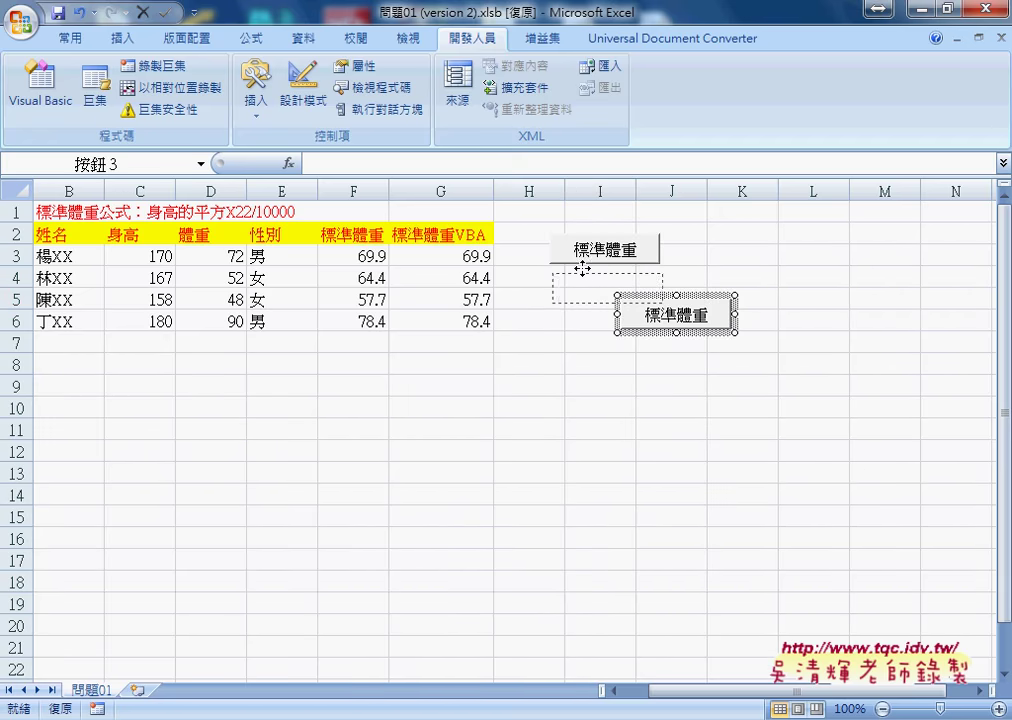
pyautogui.moveTo(581, 268); pyautogui.dragTo(576, 266)
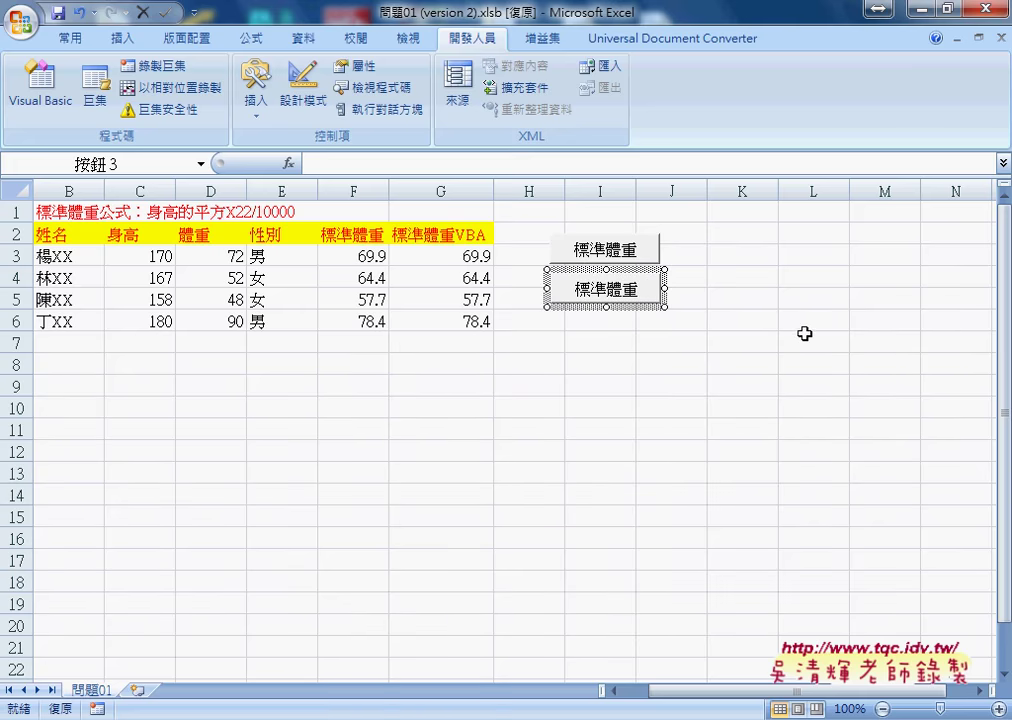
# Assign the 清除 macro to the copied button and change its caption to 清除
pyautogui.rightClick(633, 272)
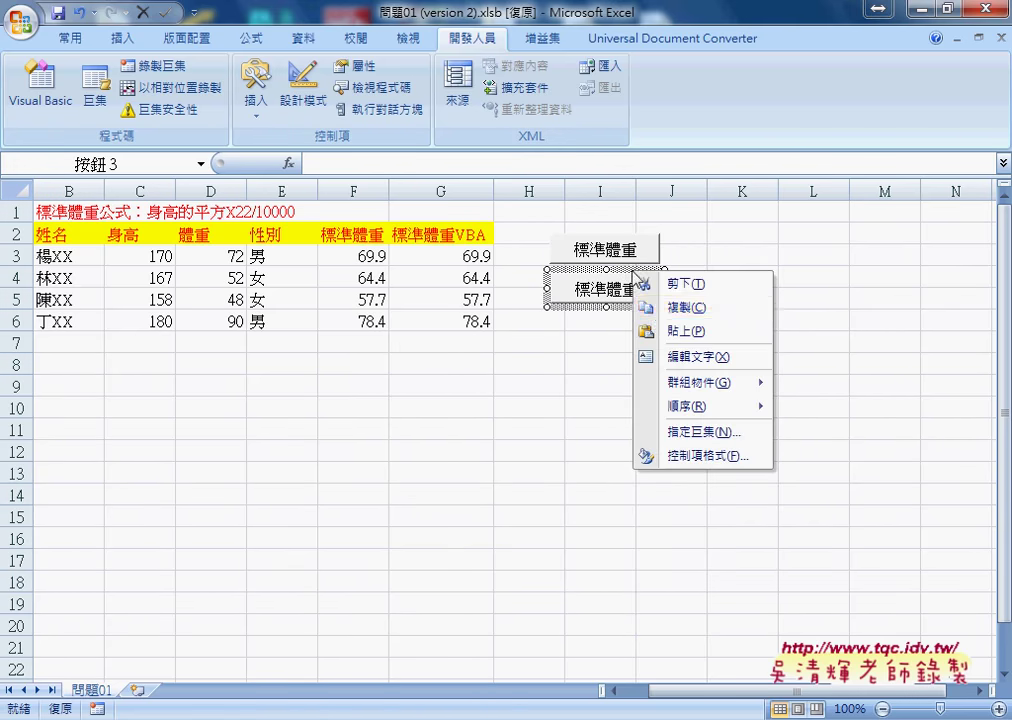
pyautogui.click(699, 434)
pyautogui.click(505, 372)
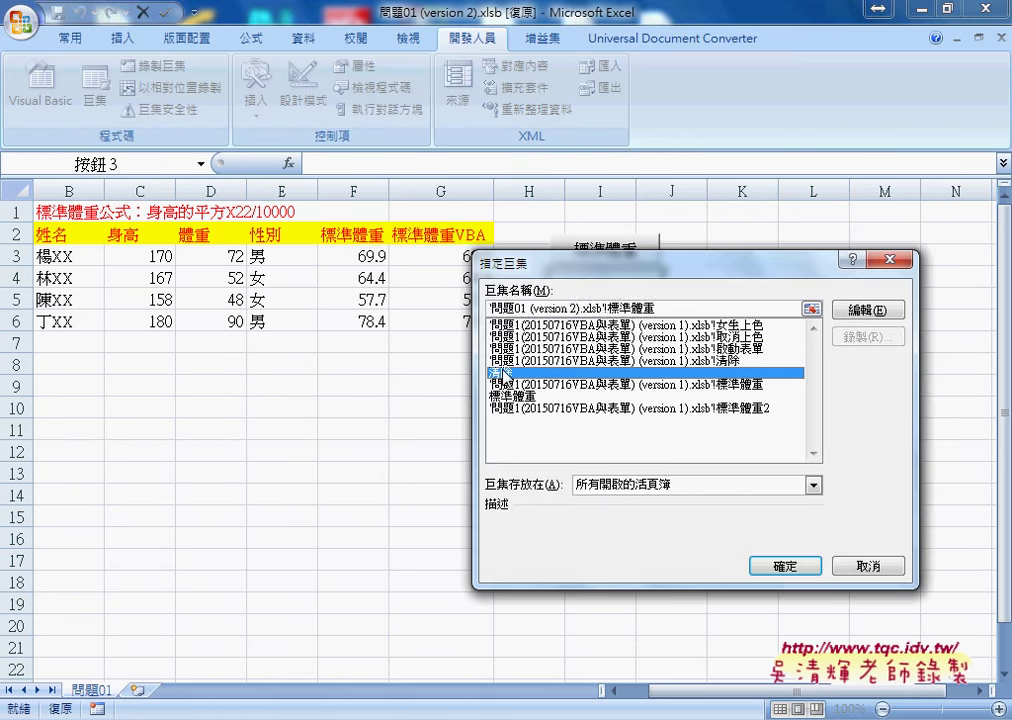
pyautogui.doubleClick(497, 309)
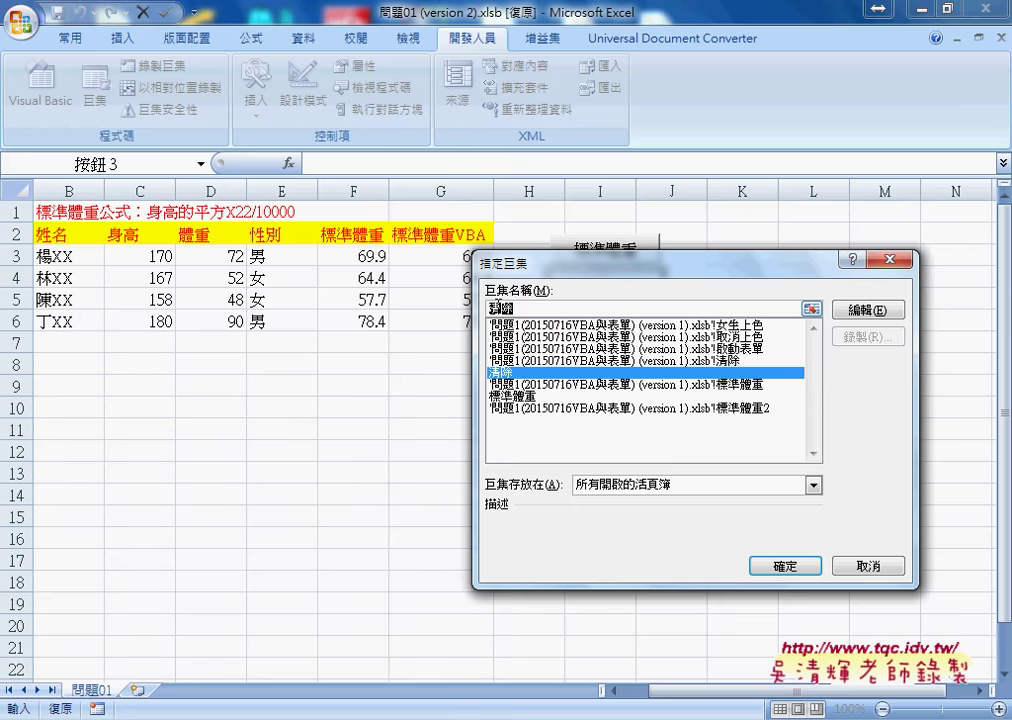
pyautogui.rightClick(497, 310)
pyautogui.click(540, 341)
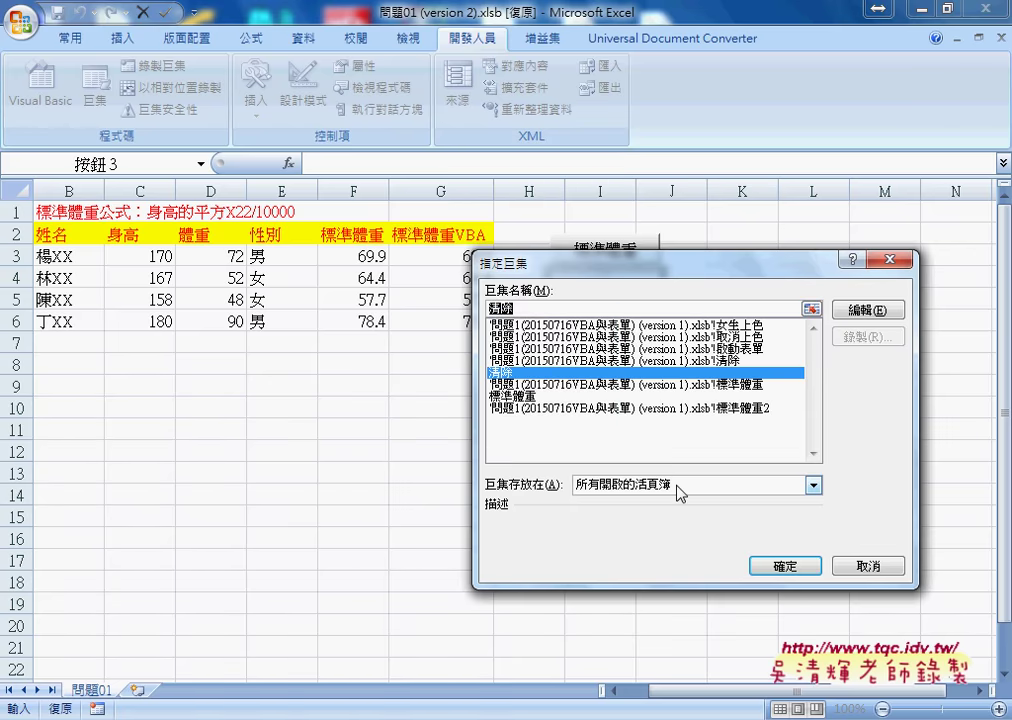
pyautogui.click(785, 566)
pyautogui.doubleClick(600, 289)
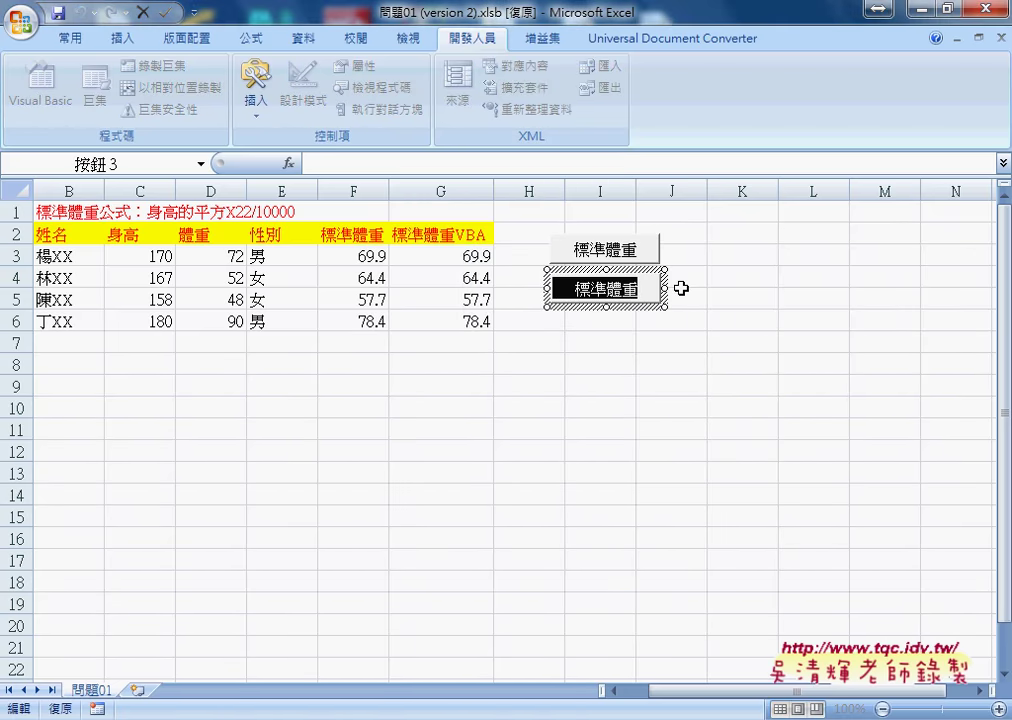
pyautogui.hotkey('ctrl', 'v')
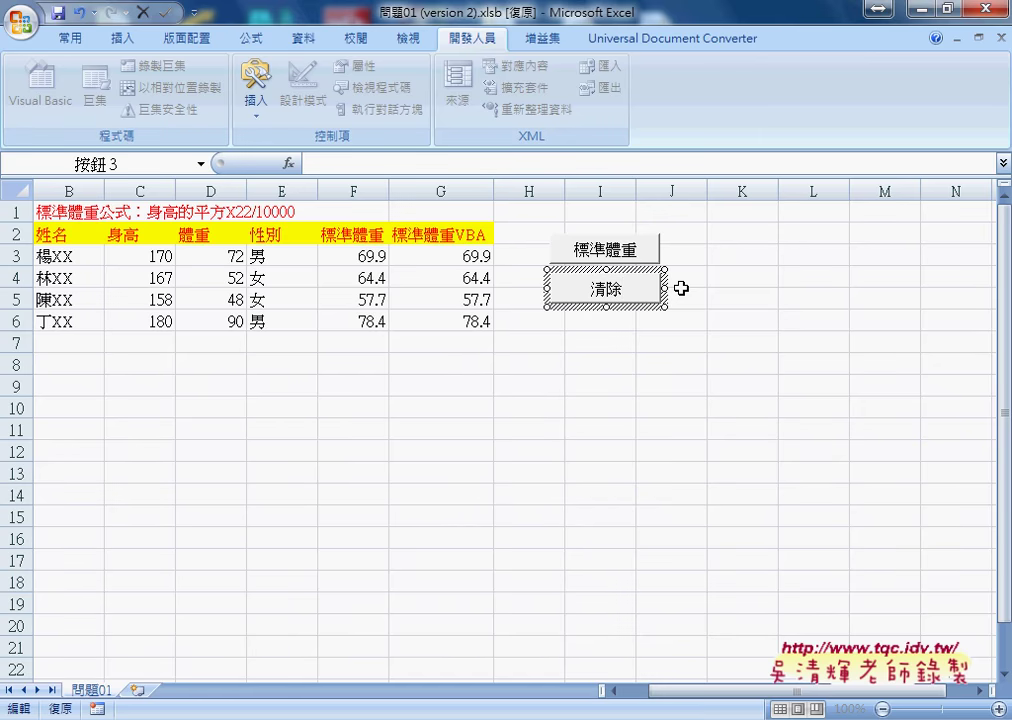
pyautogui.click(786, 343)
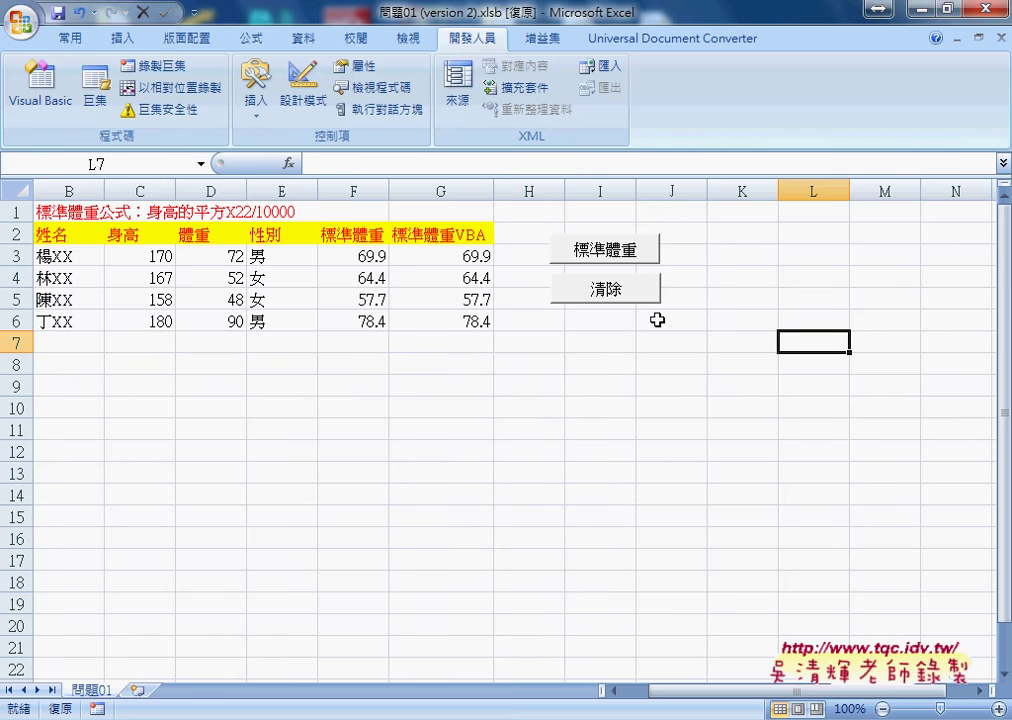
# Test 清除 and 標準體重 by clearing and refilling G3:G6 twice, ending cleared, then select G3
pyautogui.click(588, 292)
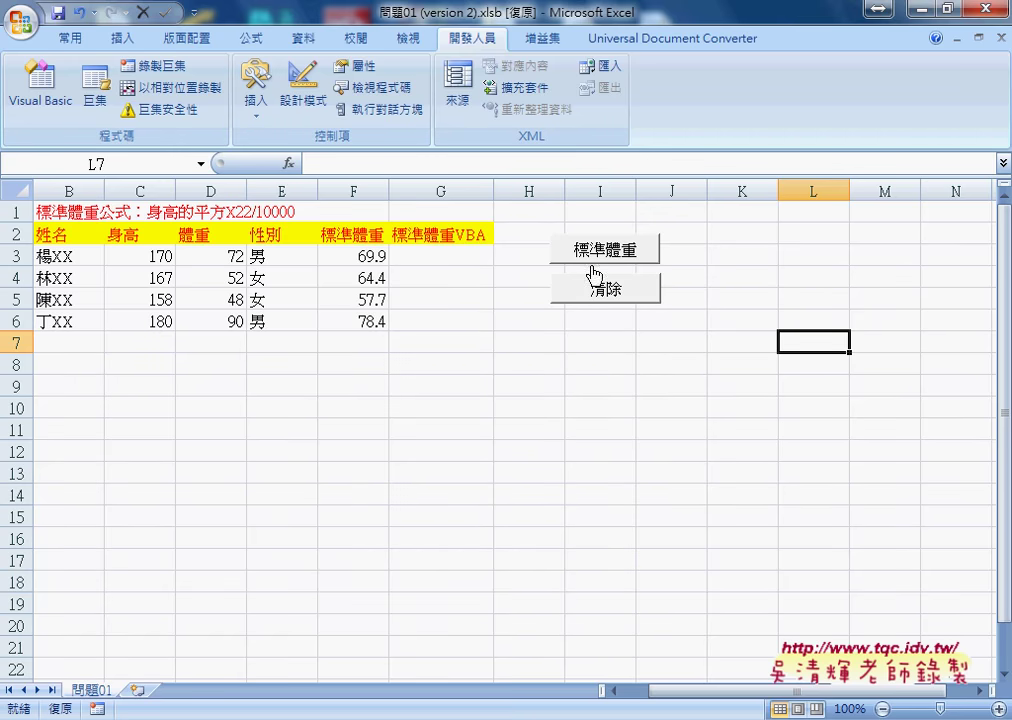
pyautogui.click(600, 257)
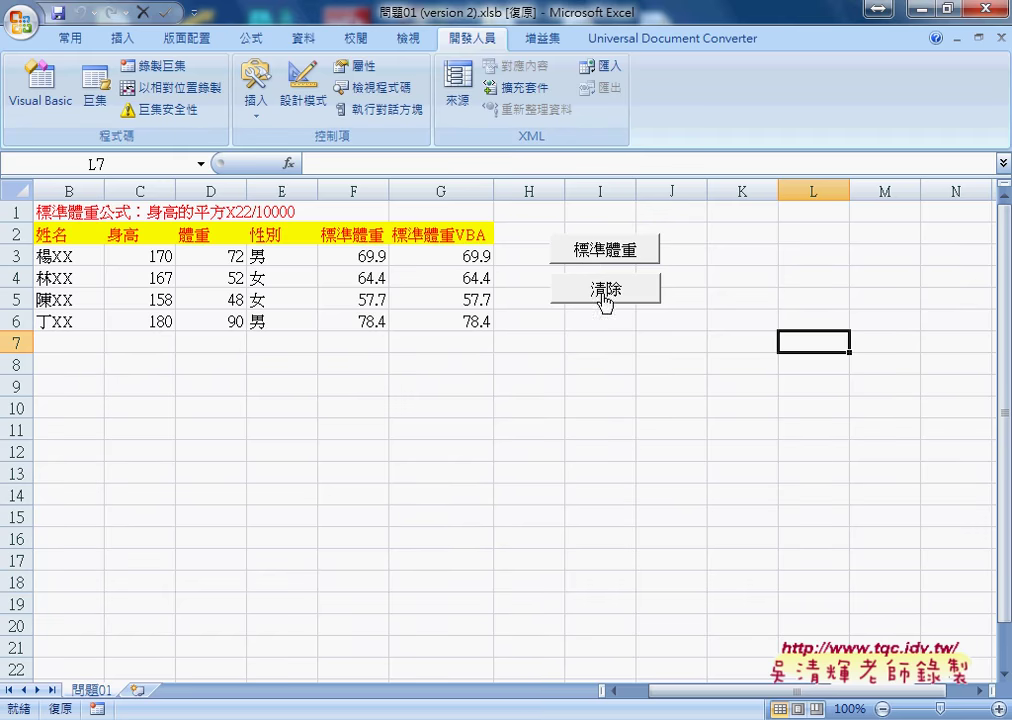
pyautogui.click(359, 258)
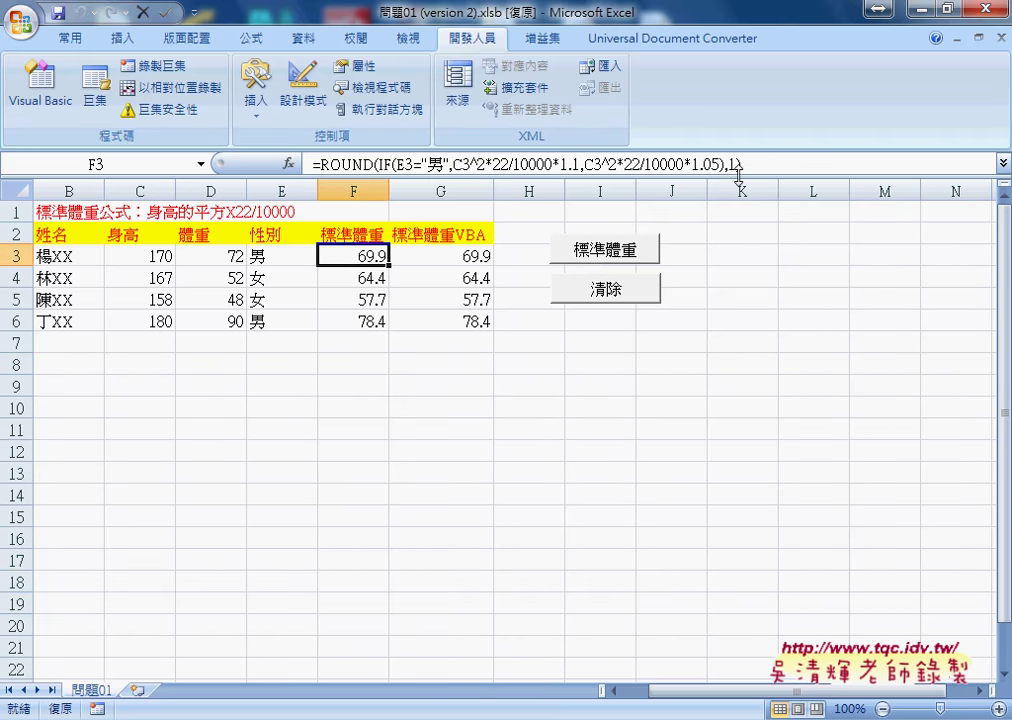
pyautogui.click(603, 292)
pyautogui.click(606, 259)
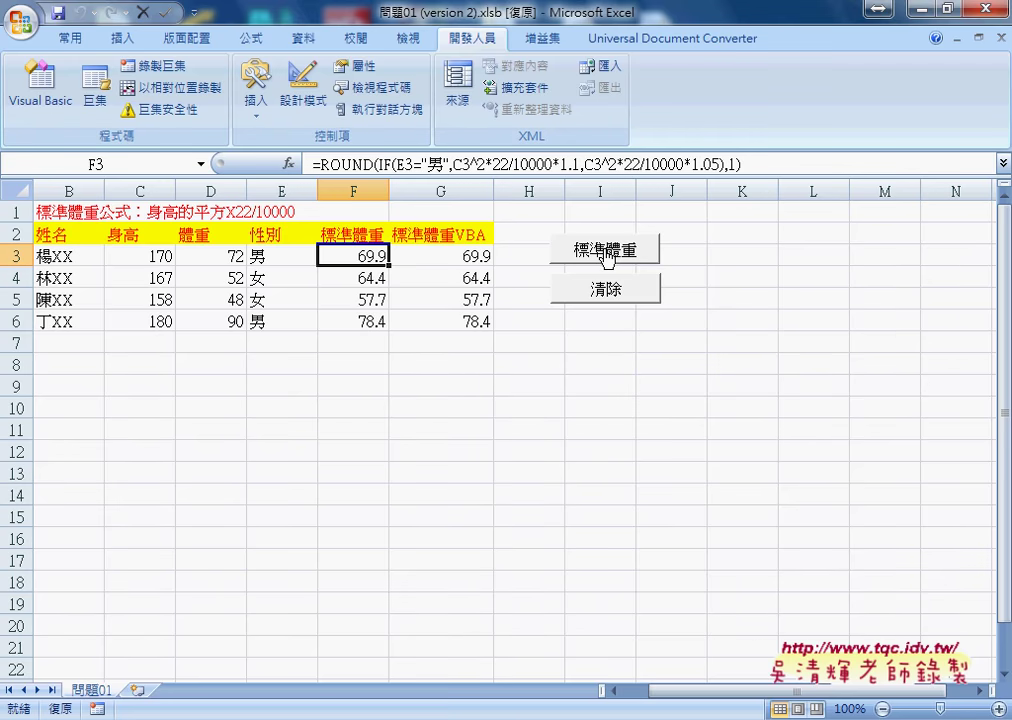
pyautogui.click(607, 292)
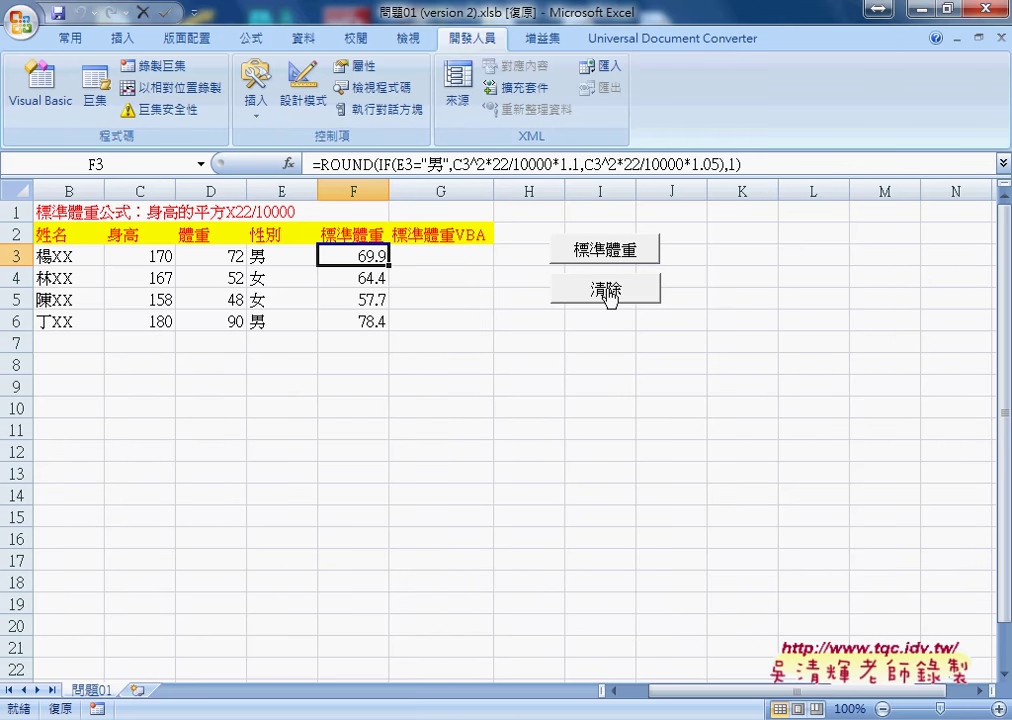
pyautogui.click(475, 255)
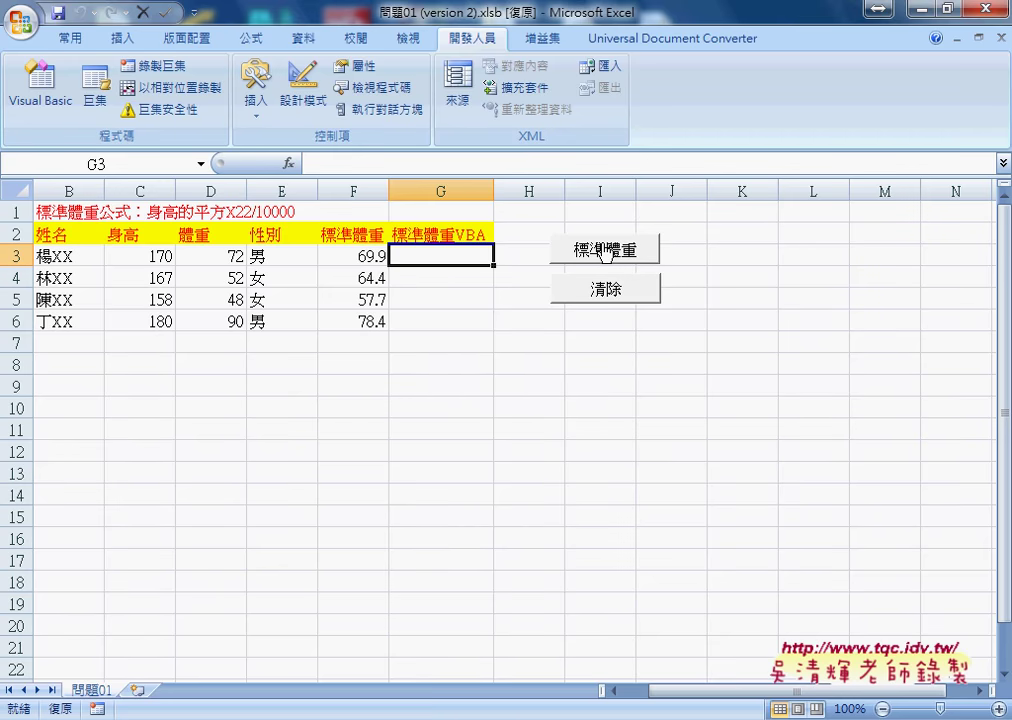
pyautogui.click(288, 163)
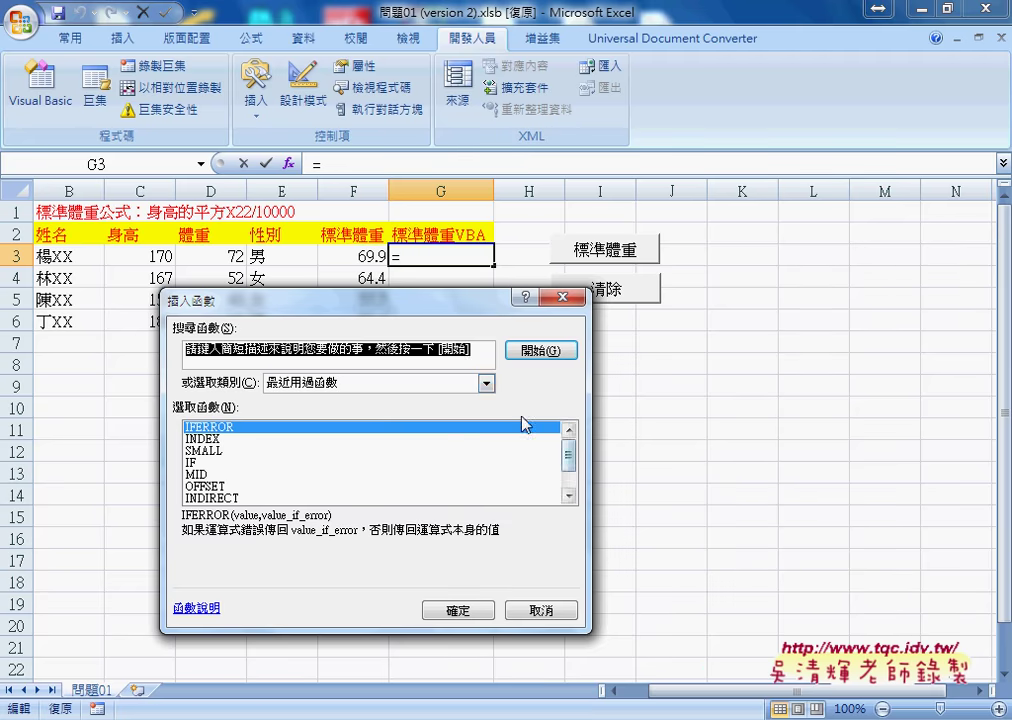
pyautogui.click(405, 381)
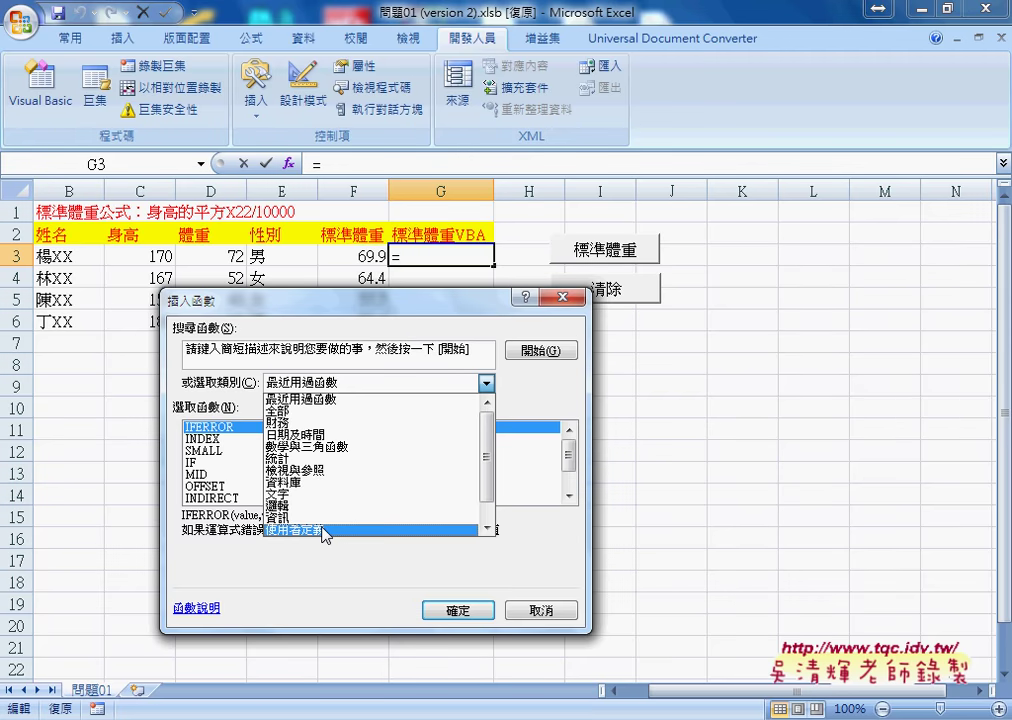
pyautogui.click(550, 612)
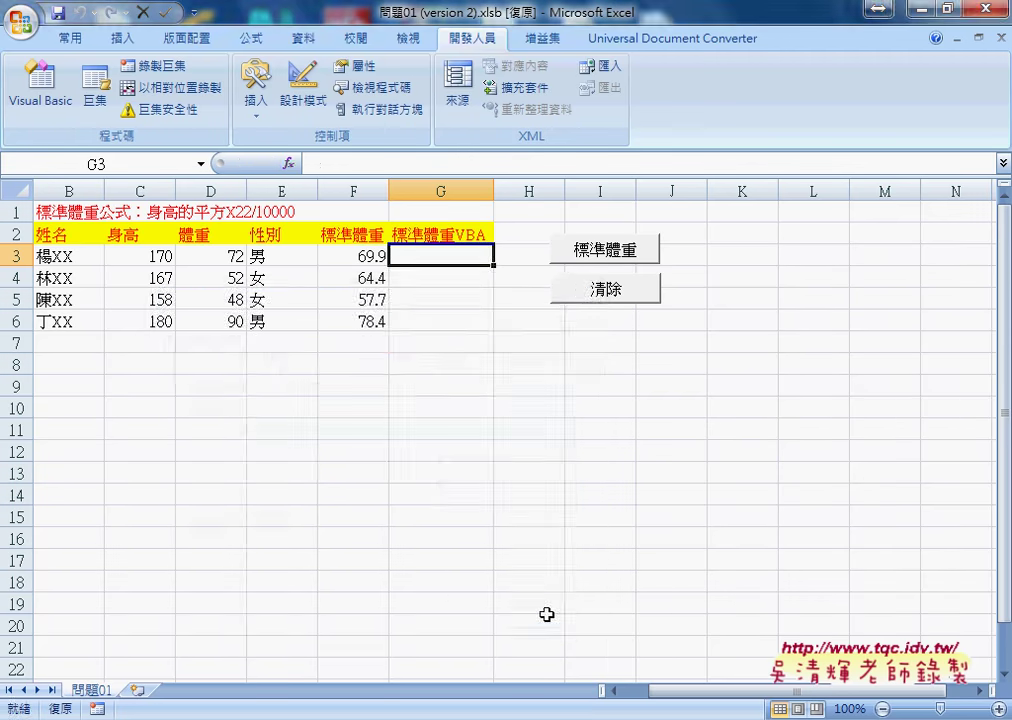
# In the VBA code editor, copy the sub name 標準體重
pyautogui.click(40, 98)
pyautogui.moveTo(693, 122); pyautogui.dragTo(393, 87)
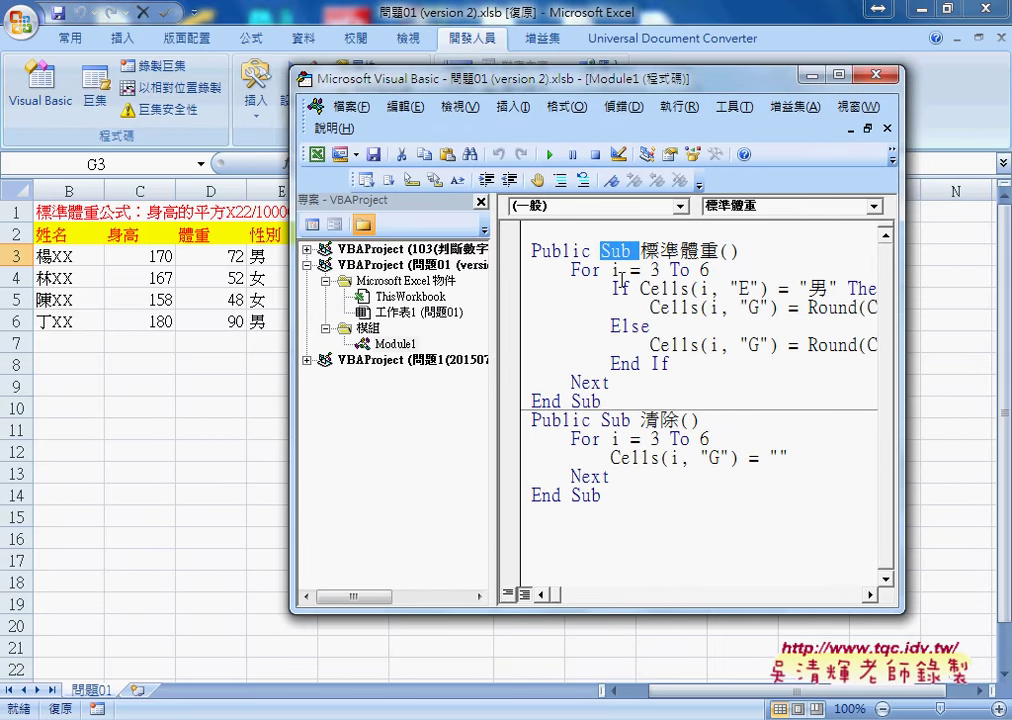
pyautogui.click(580, 404)
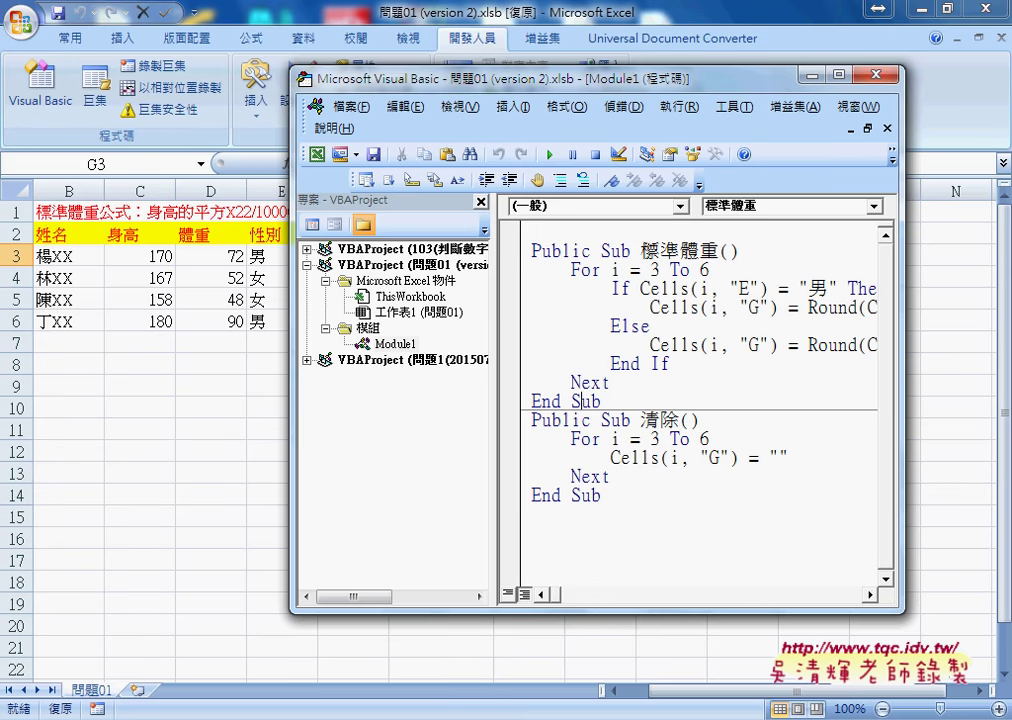
pyautogui.moveTo(641, 251); pyautogui.dragTo(716, 252)
pyautogui.rightClick(700, 256)
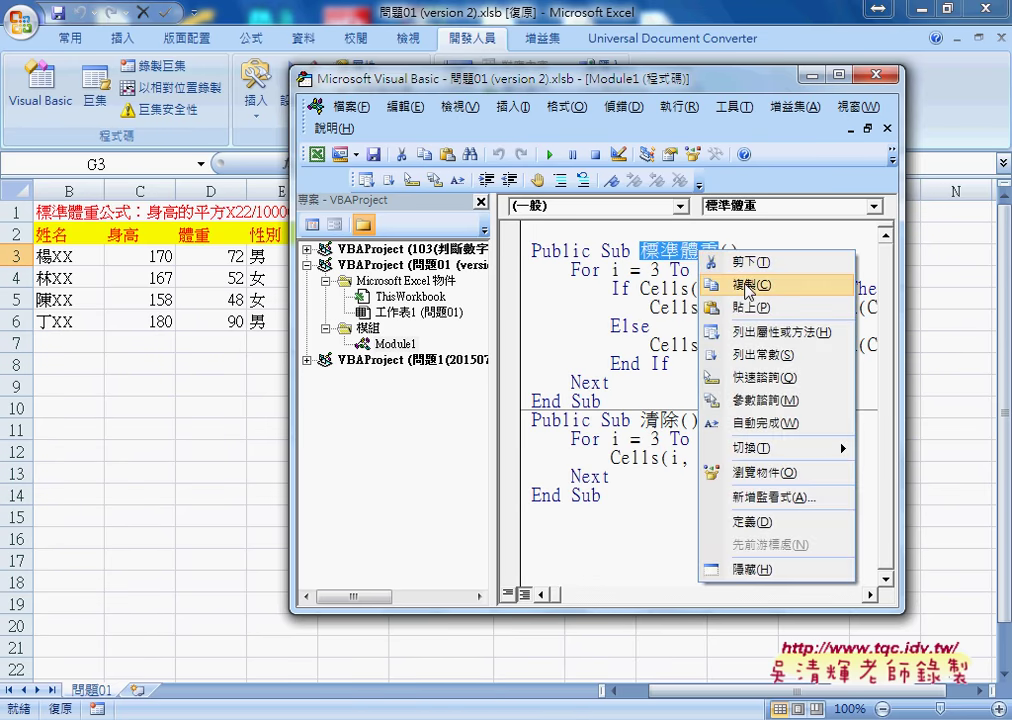
pyautogui.click(745, 287)
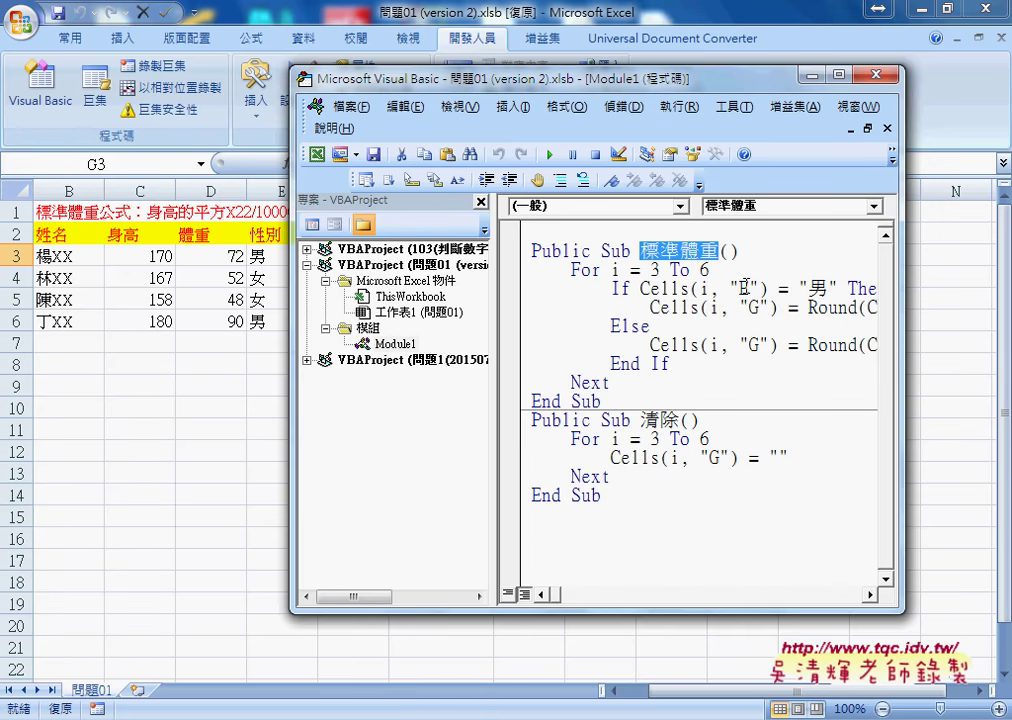
# Add a new Public Function procedure named 標準體重函數
pyautogui.click(514, 106)
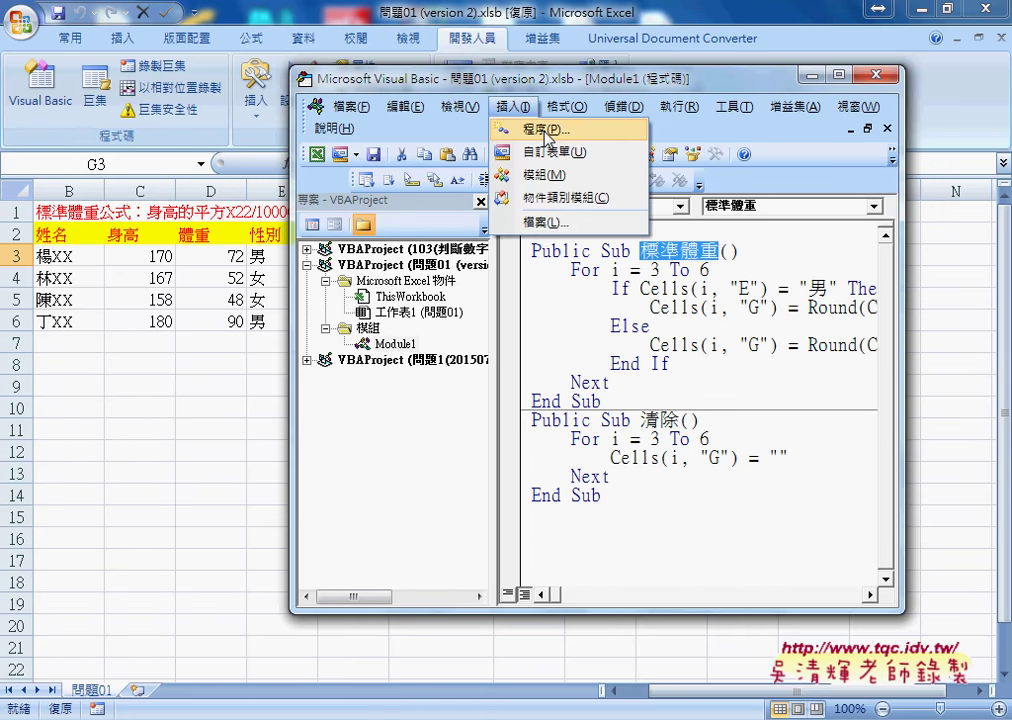
pyautogui.click(546, 131)
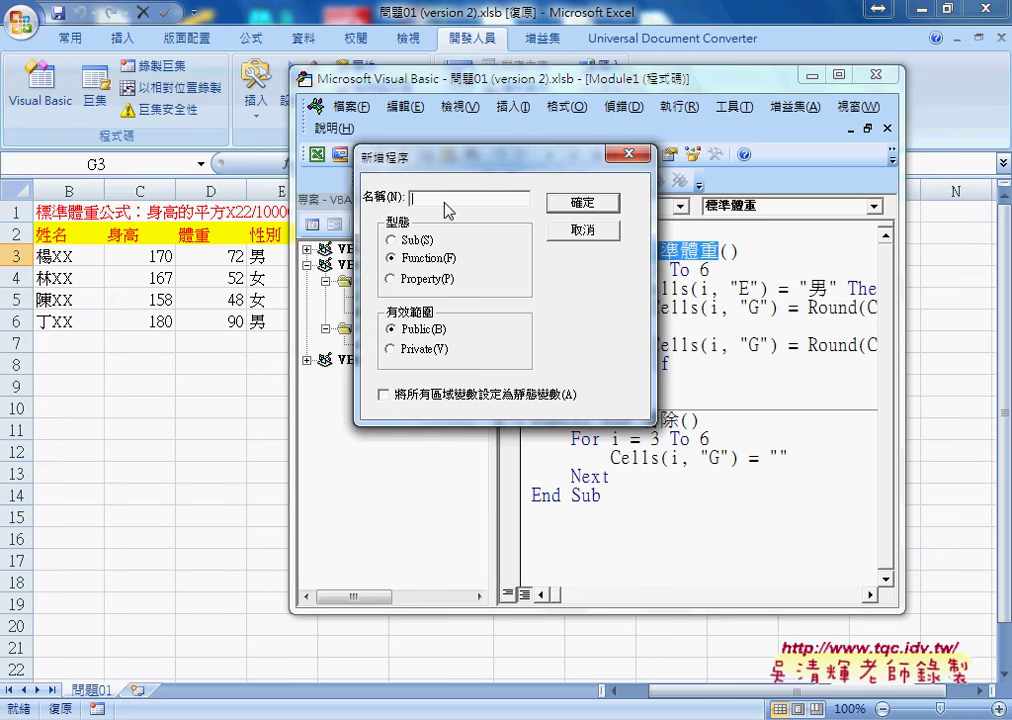
pyautogui.rightClick(447, 200)
pyautogui.click(498, 288)
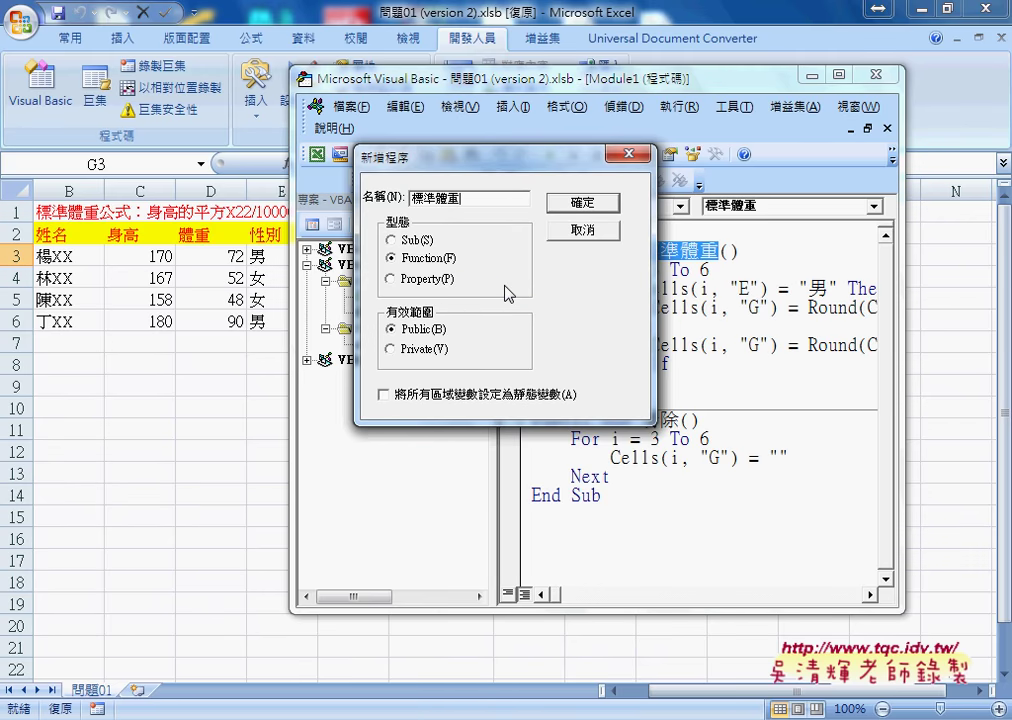
pyautogui.write('ㄏㄢˊㄗ')
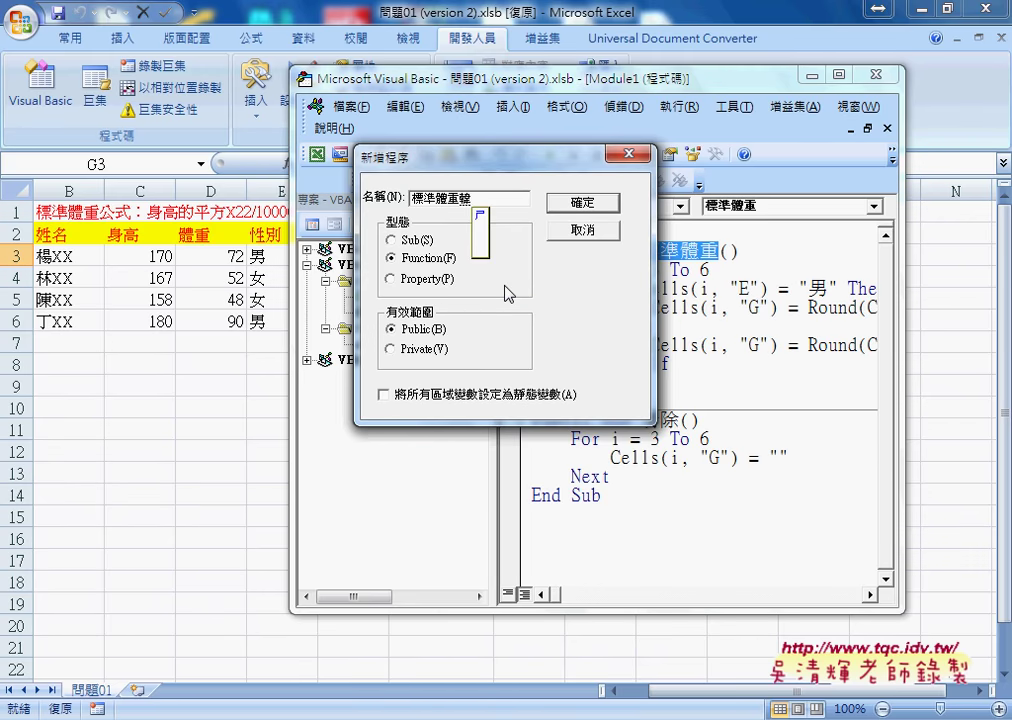
pyautogui.write('ㄨˋ')
pyautogui.press('Return')
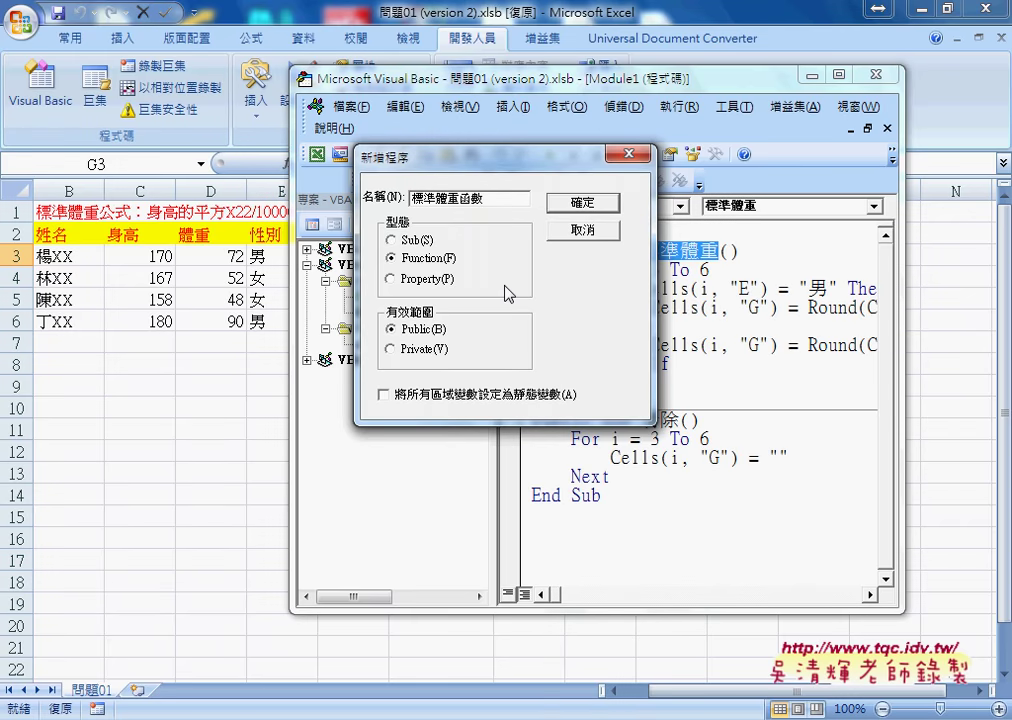
pyautogui.press('Return')
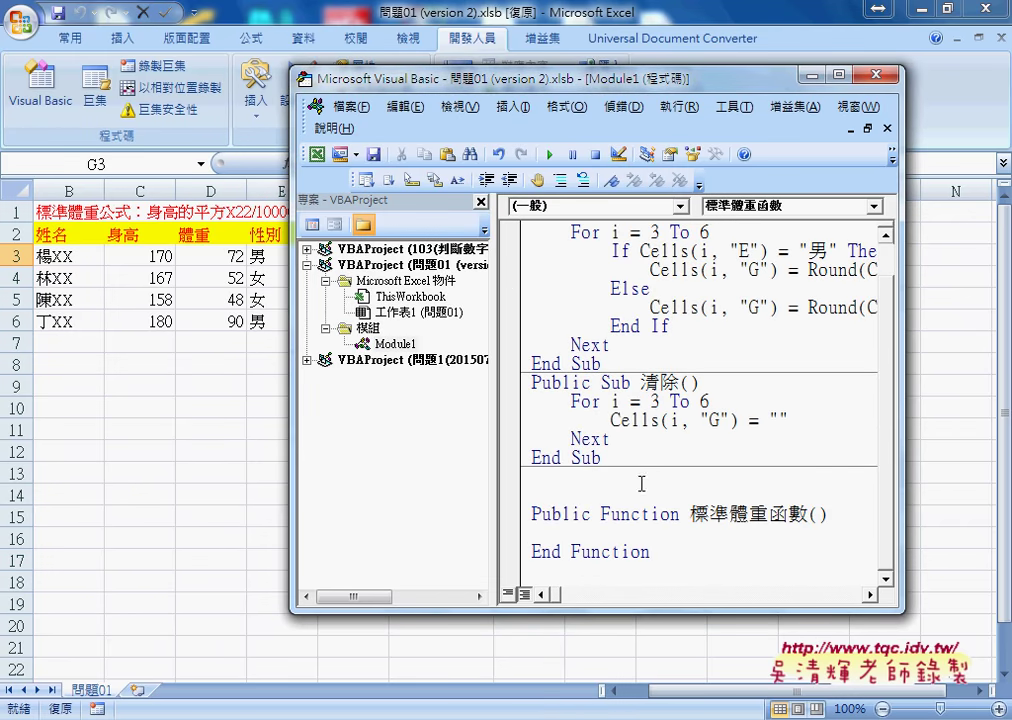
# Delete the blank lines after the 清除 macro's End Sub
pyautogui.click(628, 452)
pyautogui.press('Delete')
pyautogui.press('Delete')
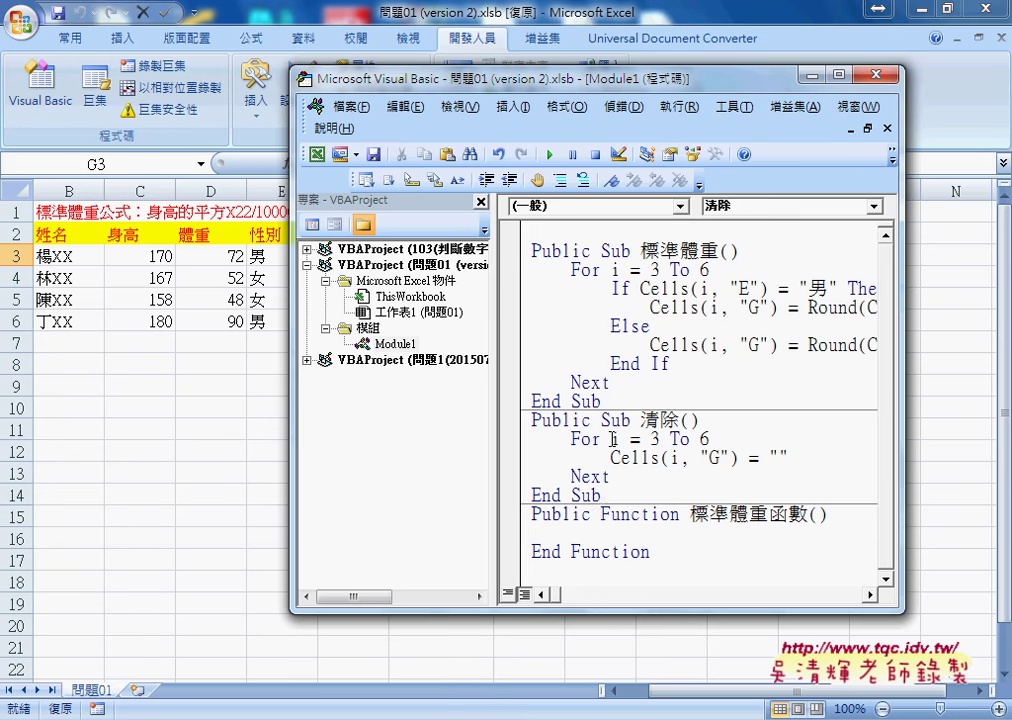
pyautogui.moveTo(601, 514); pyautogui.dragTo(777, 514)
pyautogui.moveTo(652, 552); pyautogui.dragTo(523, 556)
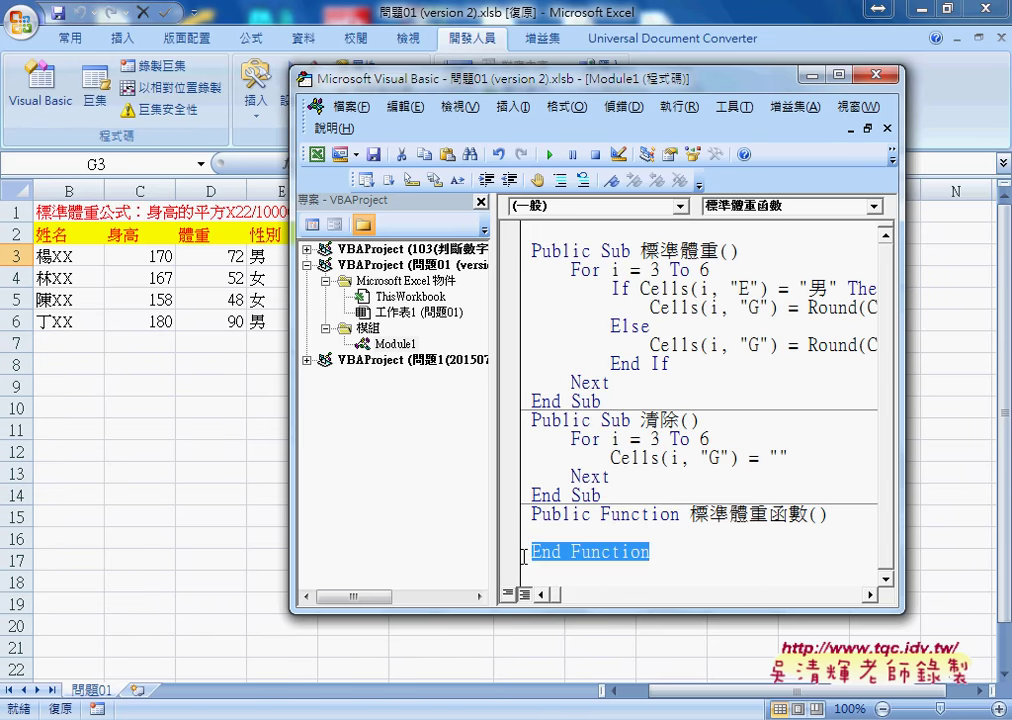
pyautogui.moveTo(605, 514); pyautogui.dragTo(660, 514)
pyautogui.click(561, 405)
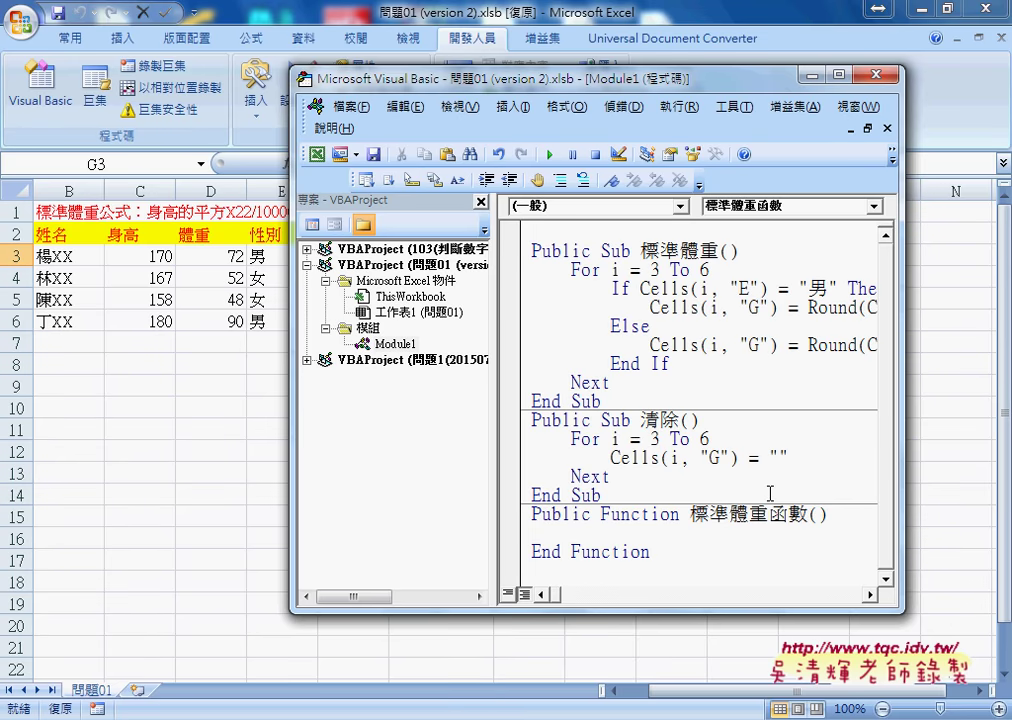
# Type 身高 as the parameter inside 標準體重函數()
pyautogui.click(816, 514)
pyautogui.write('ㄕㄣ')
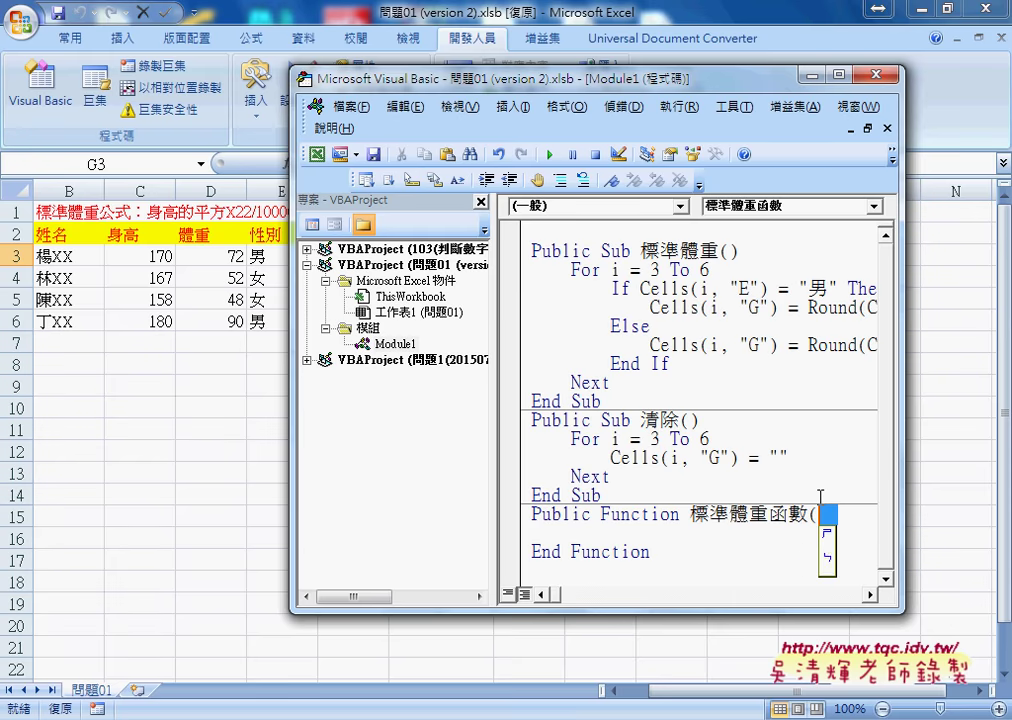
pyautogui.press('space')
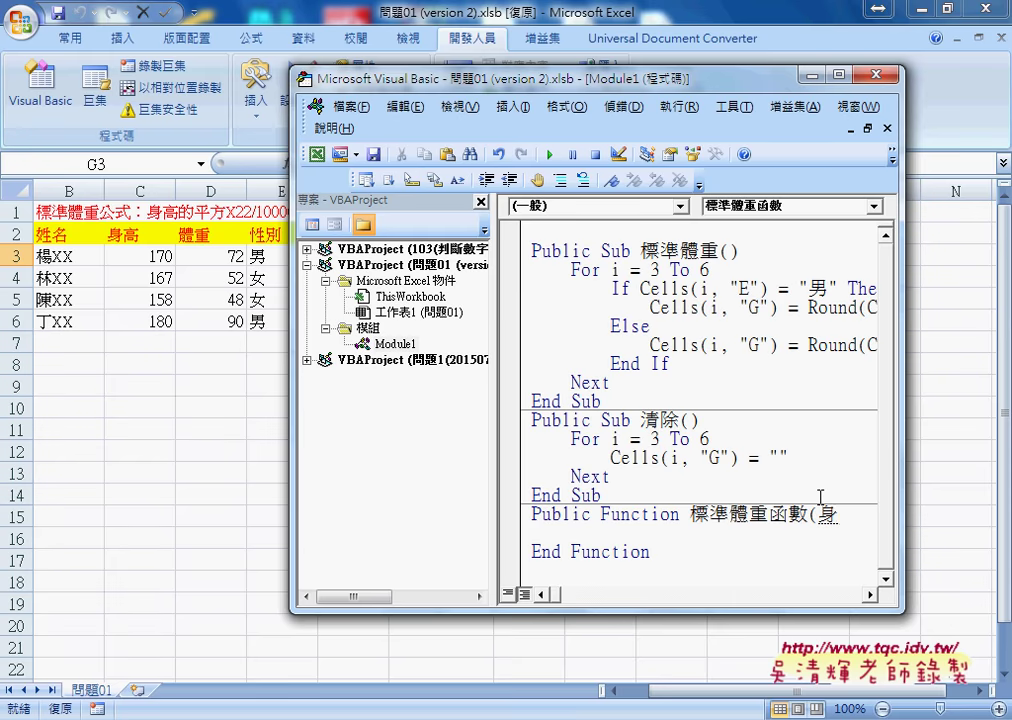
pyautogui.write('ㄍㄠ')
pyautogui.press('space')
pyautogui.press('Return')
pyautogui.hotkey('shift', 'Left')
pyautogui.hotkey('shift', 'Left')
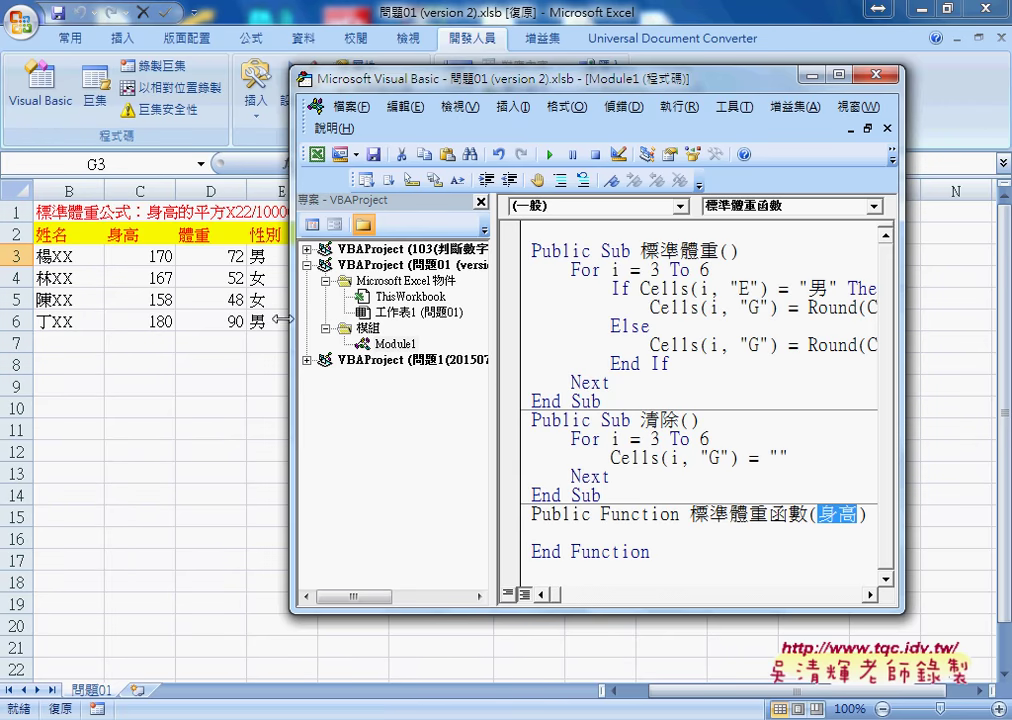
pyautogui.moveTo(292, 318); pyautogui.dragTo(495, 320)
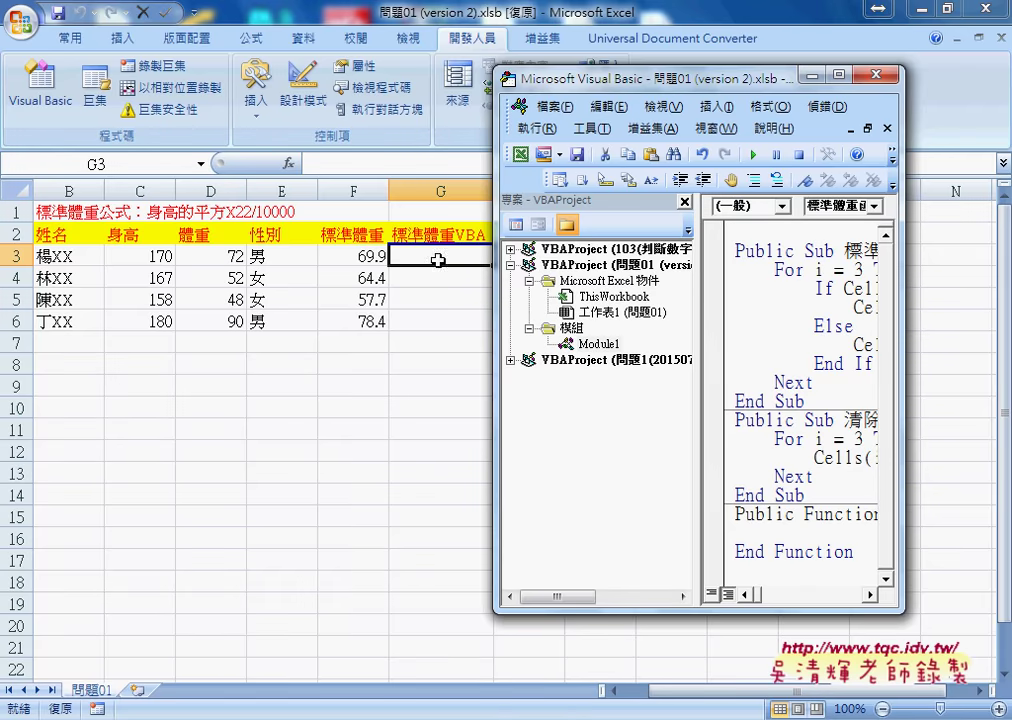
# Start the function body with an indented line reading 標準體重函數 =
pyautogui.moveTo(494, 367); pyautogui.dragTo(228, 355)
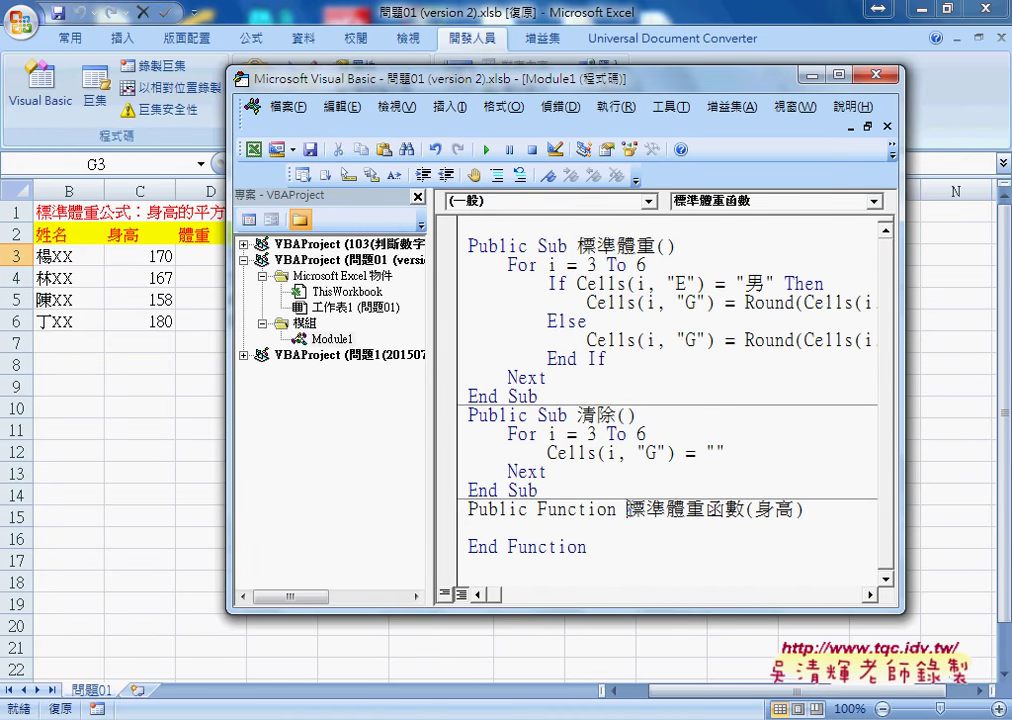
pyautogui.moveTo(627, 510); pyautogui.dragTo(745, 510)
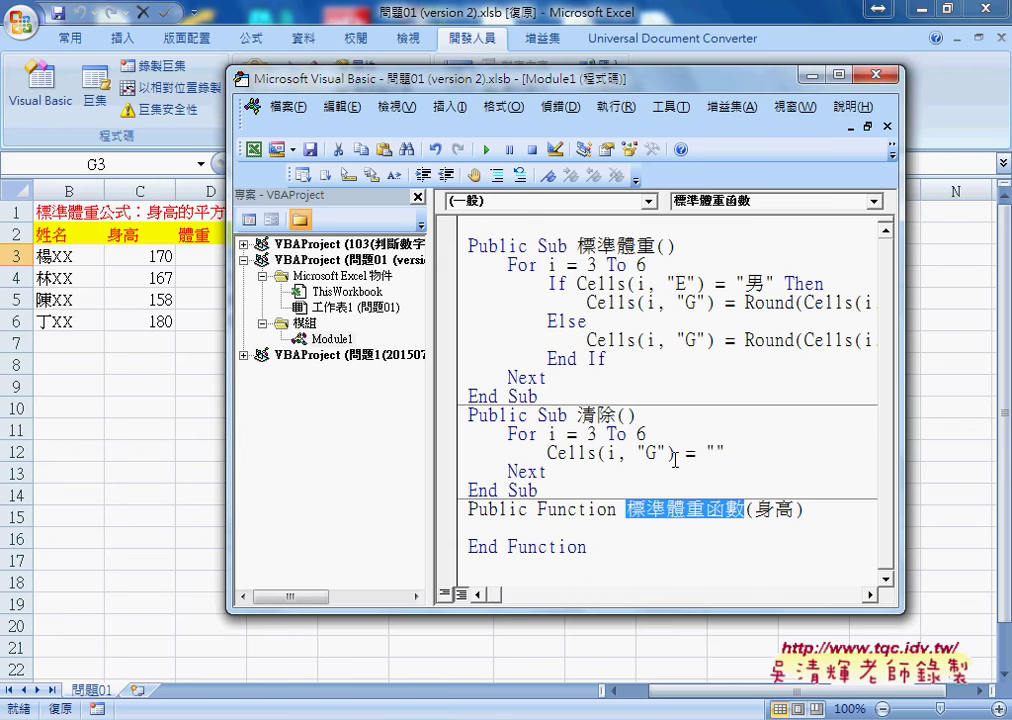
pyautogui.click(584, 529)
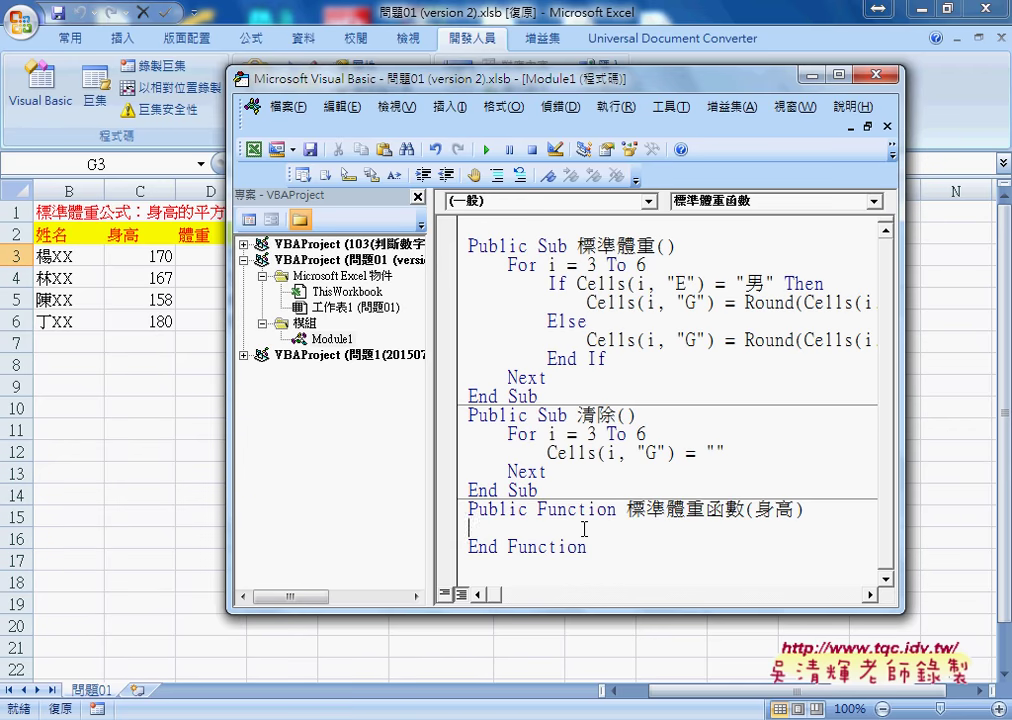
pyautogui.press('Tab')
pyautogui.write('標準體重函數')
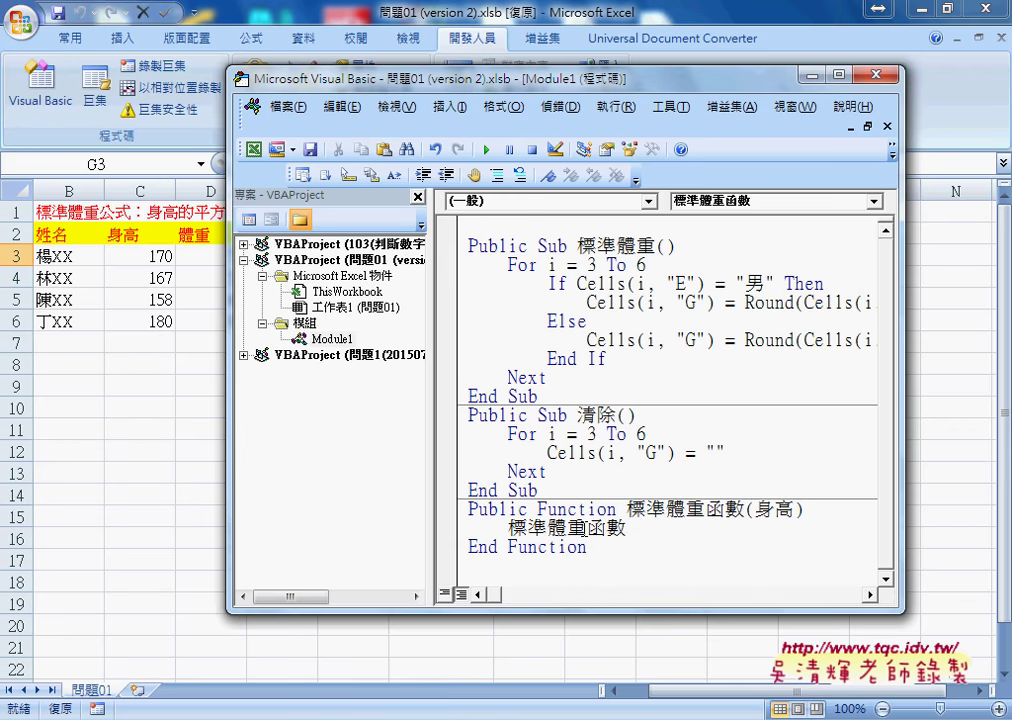
pyautogui.press('-')
pyautogui.press('Escape')
pyautogui.write('=')
# Copy Cells(i, "C") ^ 2 * 22 / 10000 from the macro and paste it after the equals sign
pyautogui.moveTo(541, 85); pyautogui.dragTo(352, 85)
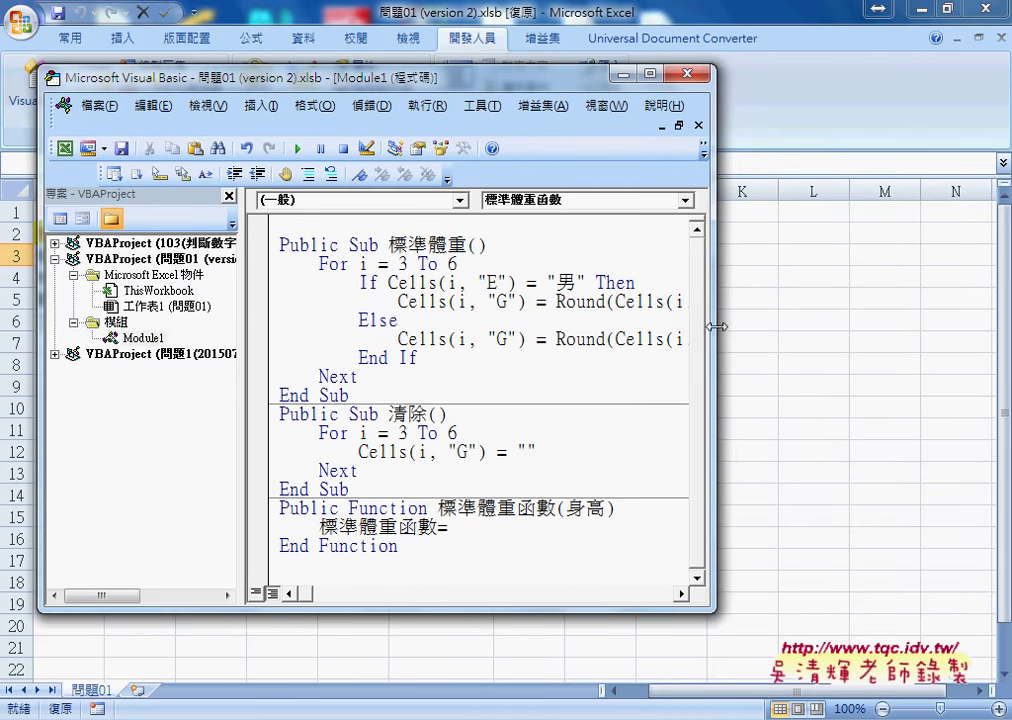
pyautogui.moveTo(716, 323); pyautogui.dragTo(959, 339)
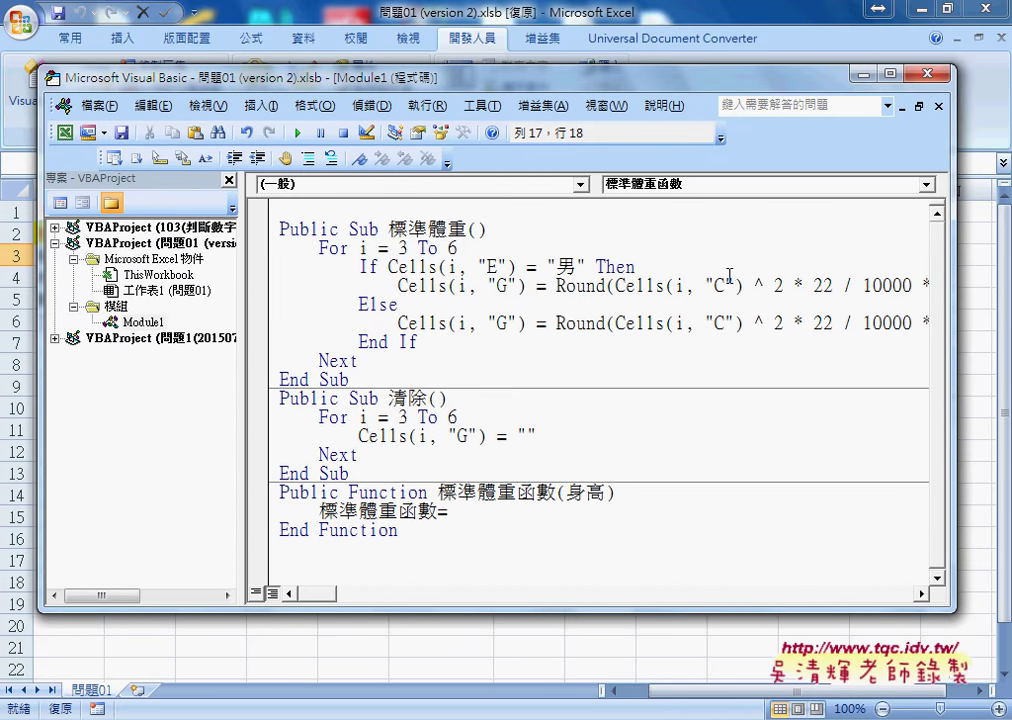
pyautogui.click(614, 285)
pyautogui.click(490, 447)
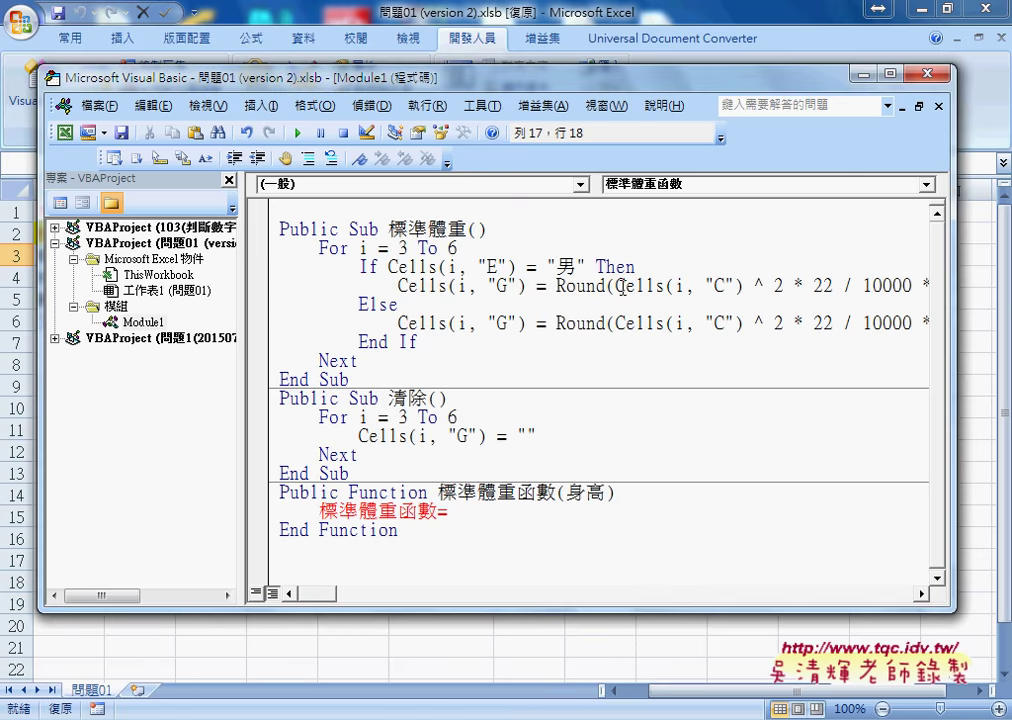
pyautogui.moveTo(614, 286); pyautogui.dragTo(912, 287)
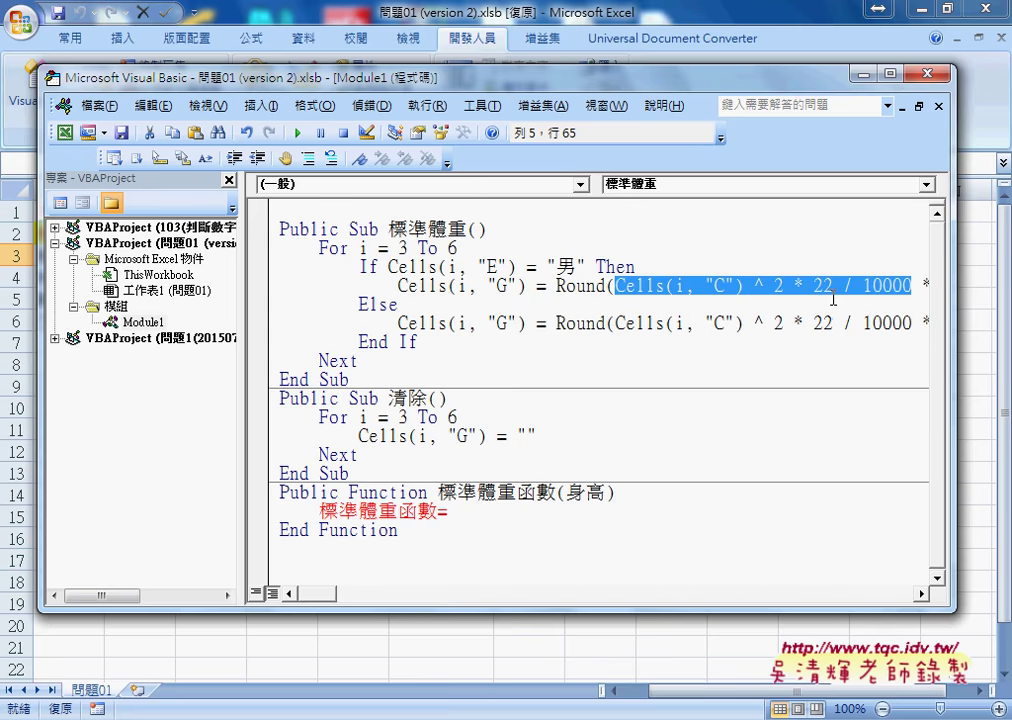
pyautogui.hotkey('ctrl', 'c')
pyautogui.click(474, 520)
pyautogui.hotkey('ctrl', 'v')
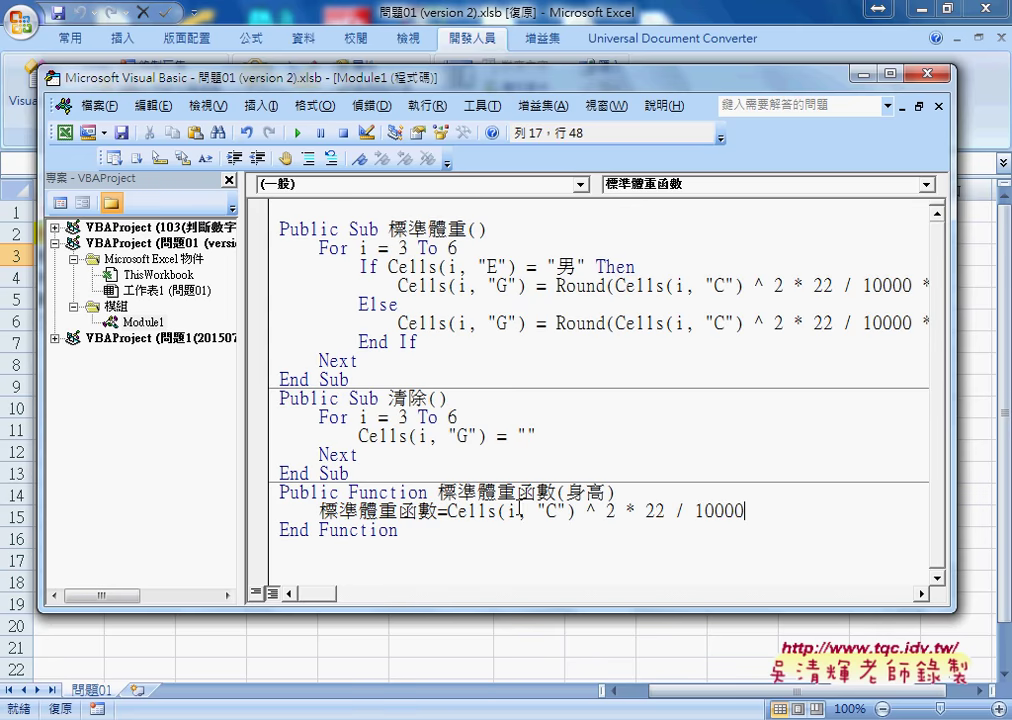
# Replace Cells(i, "C") in the function body with the 身高 parameter
pyautogui.doubleClick(586, 492)
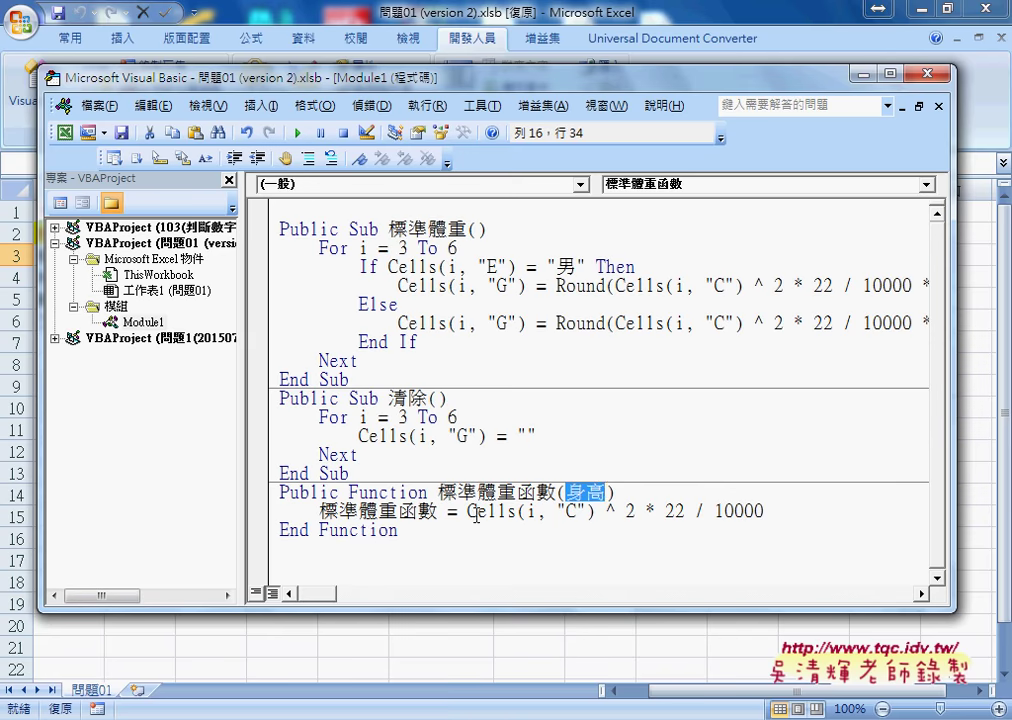
pyautogui.moveTo(466, 511); pyautogui.dragTo(594, 511)
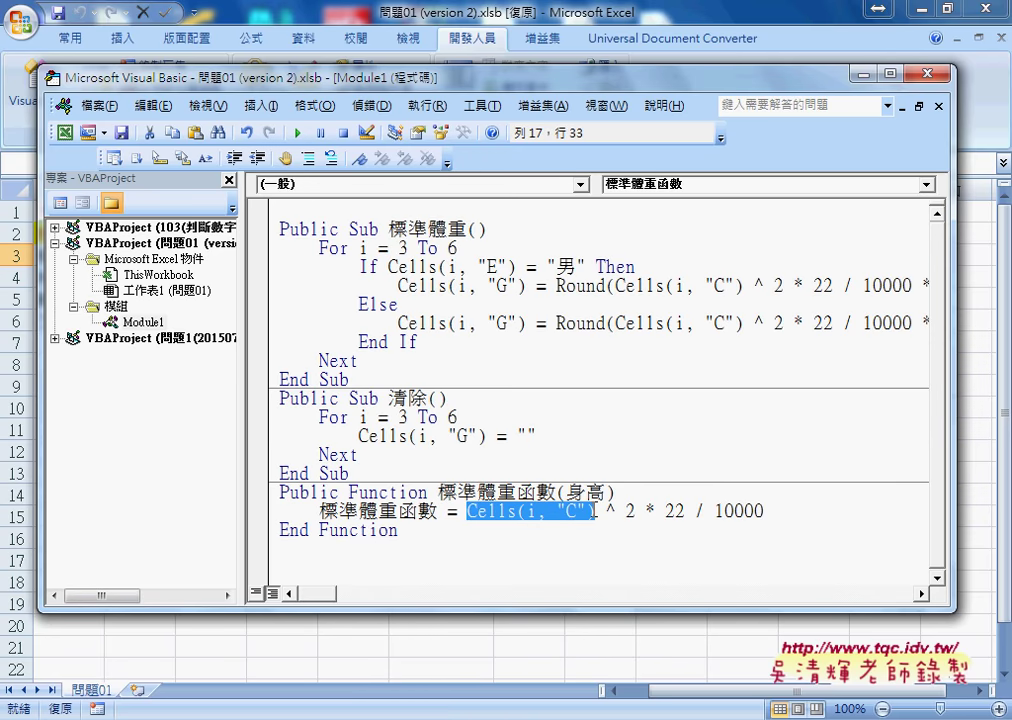
pyautogui.hotkey('ctrl', 'v')
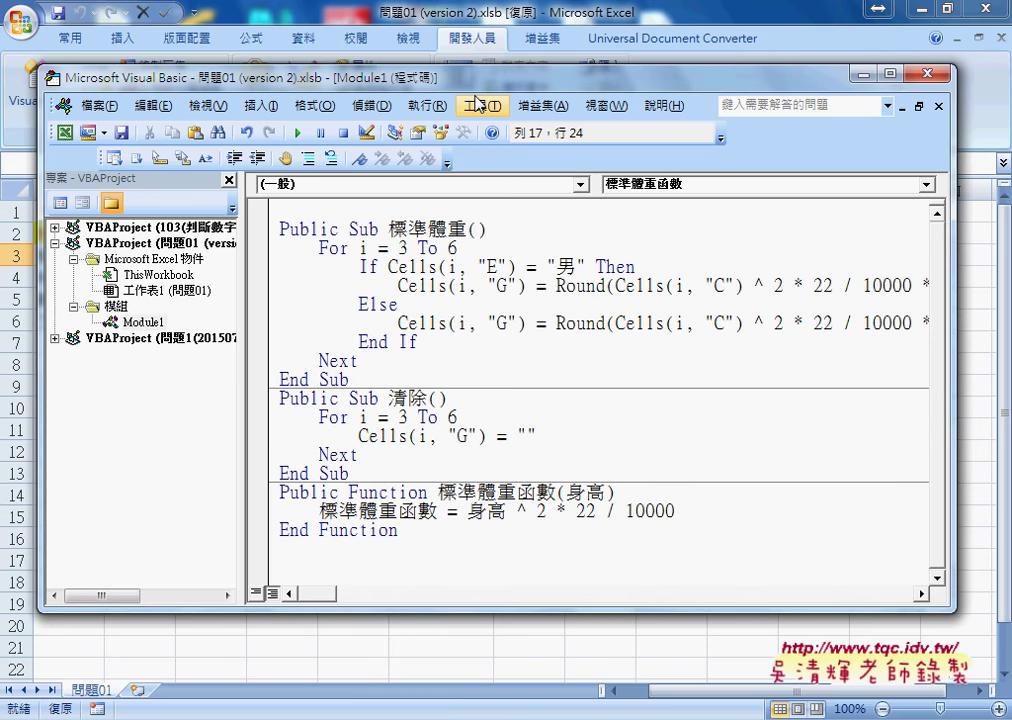
pyautogui.moveTo(480, 76); pyautogui.dragTo(687, 83)
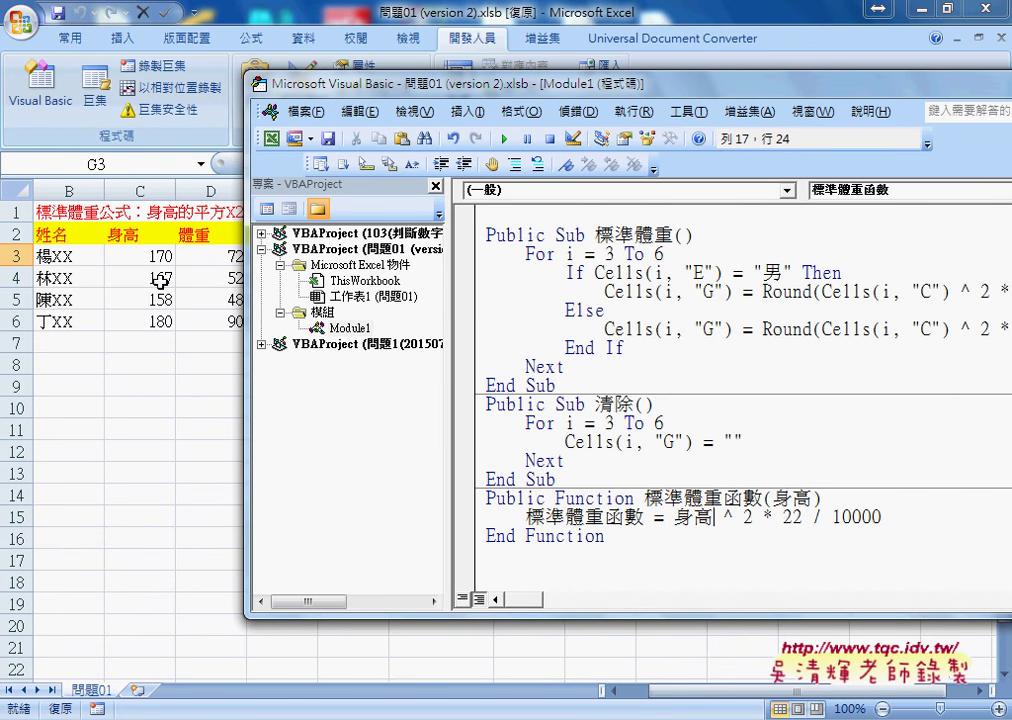
# Review 標準體重函數(身高) and its 身高 ^ 2 * 22 / 10000 return line, then click into the 標準體重 Sub
pyautogui.click(770, 498)
pyautogui.doubleClick(771, 498)
pyautogui.click(683, 520)
pyautogui.doubleClick(683, 520)
pyautogui.moveTo(716, 517); pyautogui.dragTo(882, 516)
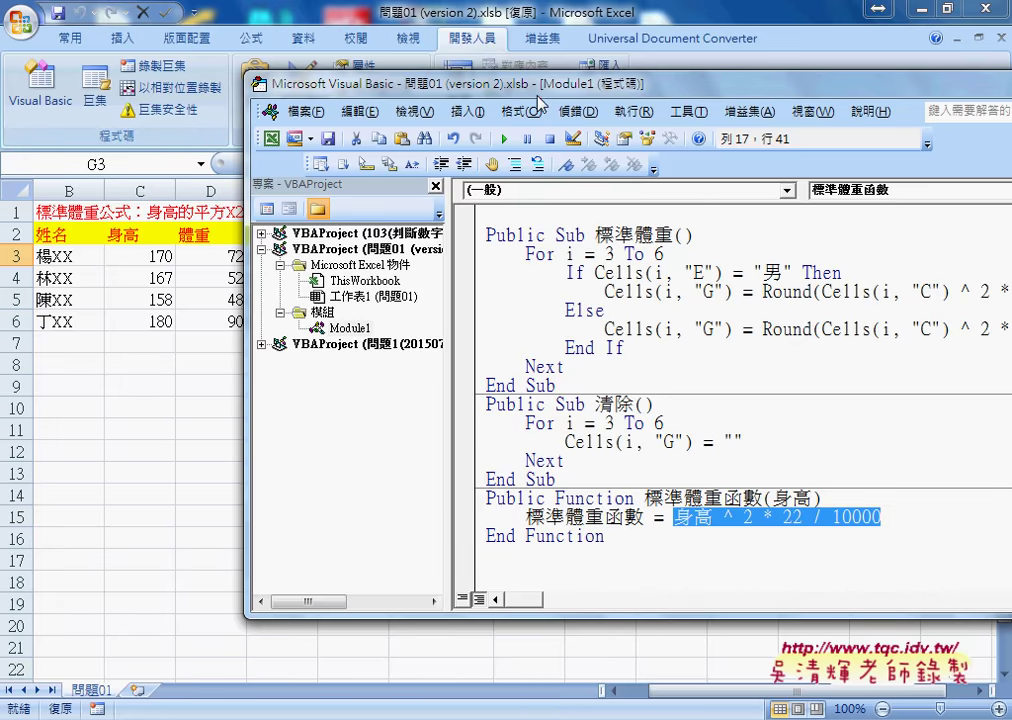
pyautogui.moveTo(541, 86)
pyautogui.mouseDown()
pyautogui.moveTo(530, 236)
pyautogui.moveTo(541, 134)
pyautogui.mouseUp()
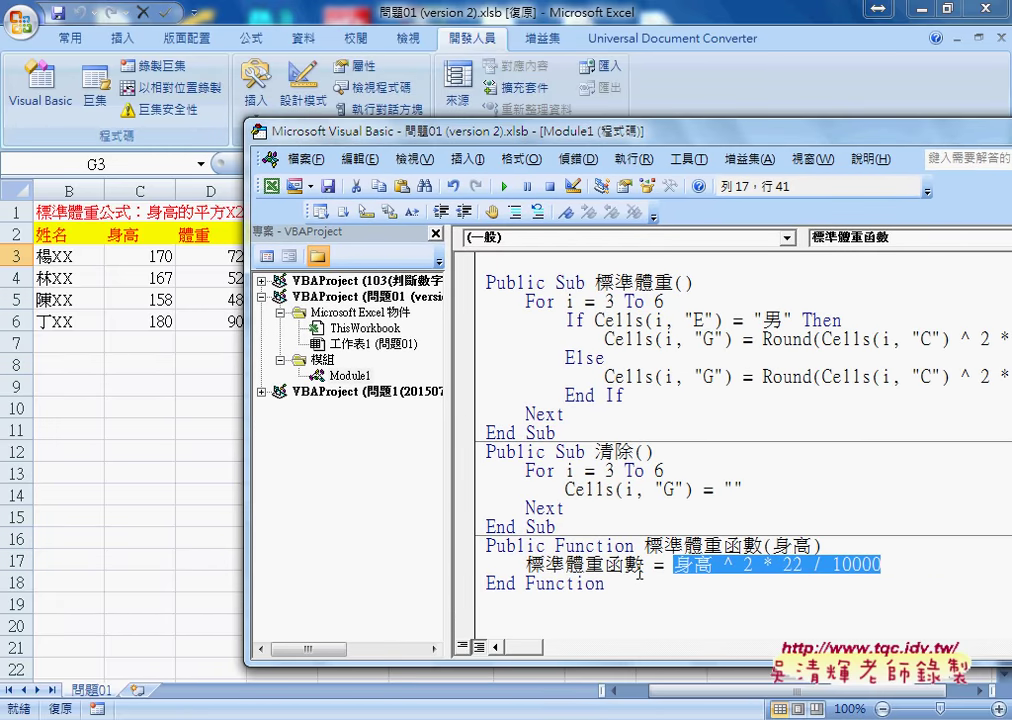
pyautogui.moveTo(643, 565); pyautogui.dragTo(527, 565)
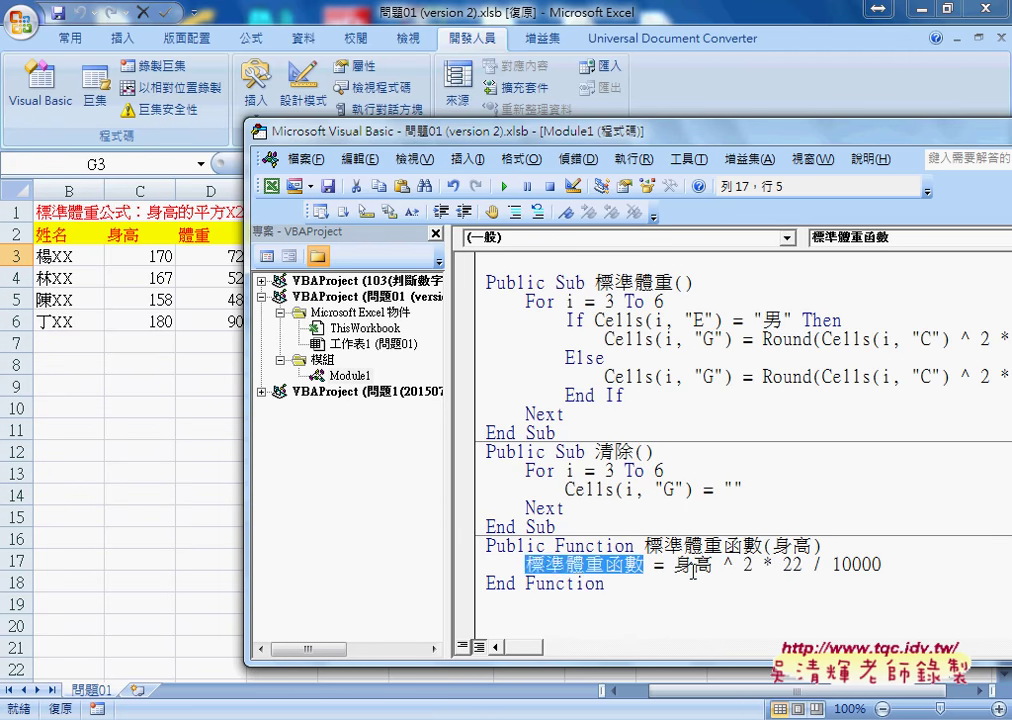
pyautogui.moveTo(673, 565); pyautogui.dragTo(895, 566)
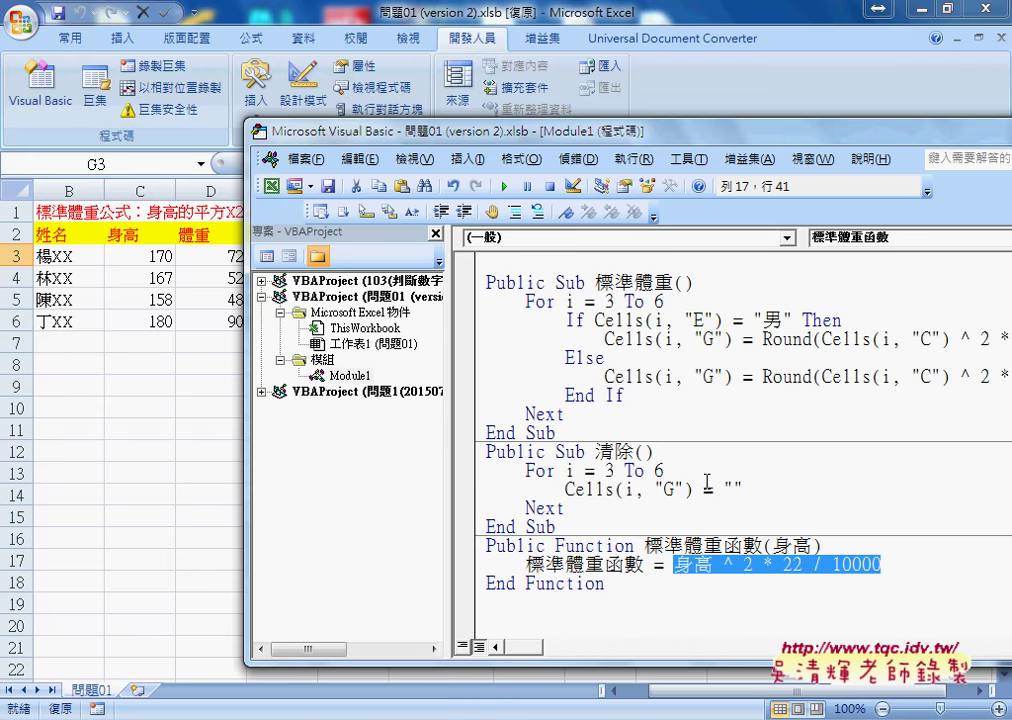
pyautogui.moveTo(643, 565); pyautogui.dragTo(526, 565)
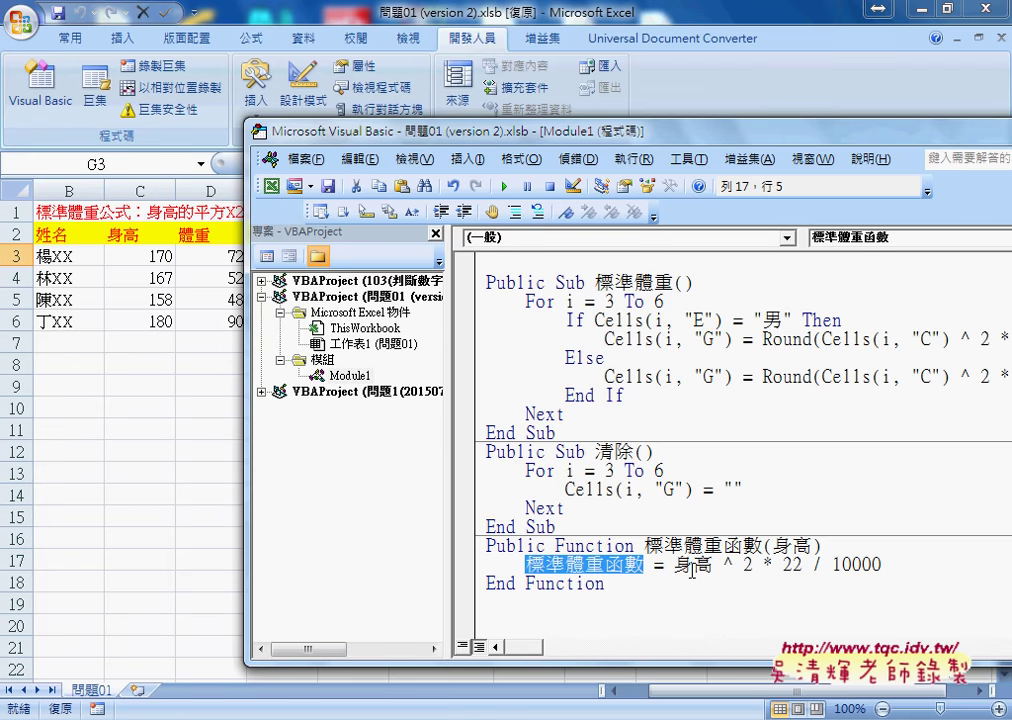
pyautogui.click(692, 566)
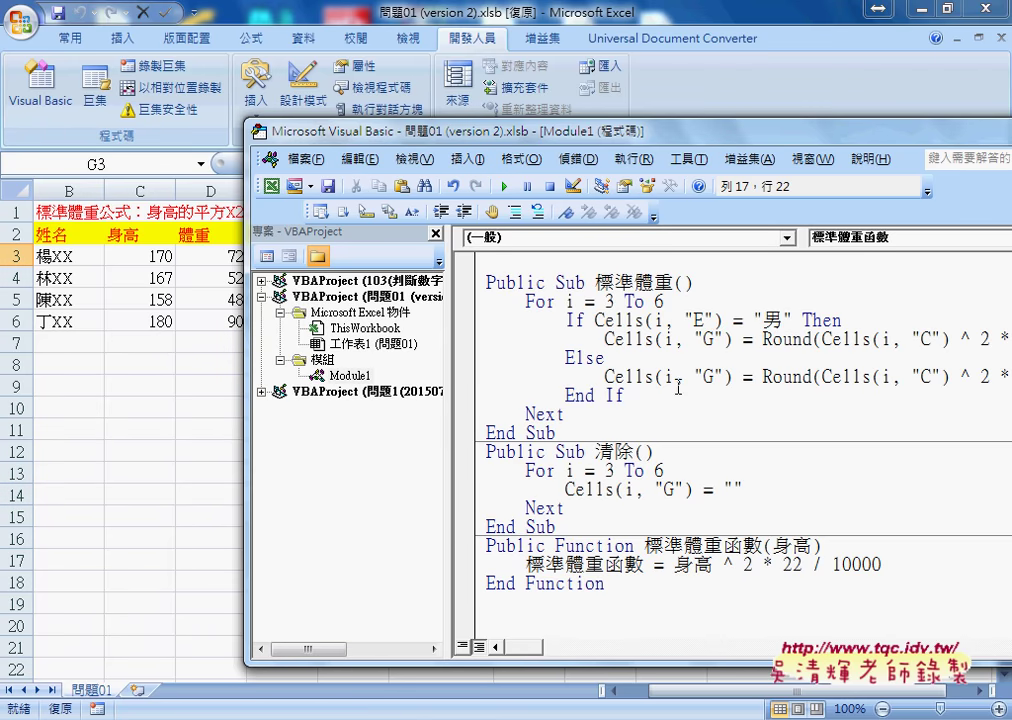
pyautogui.click(642, 338)
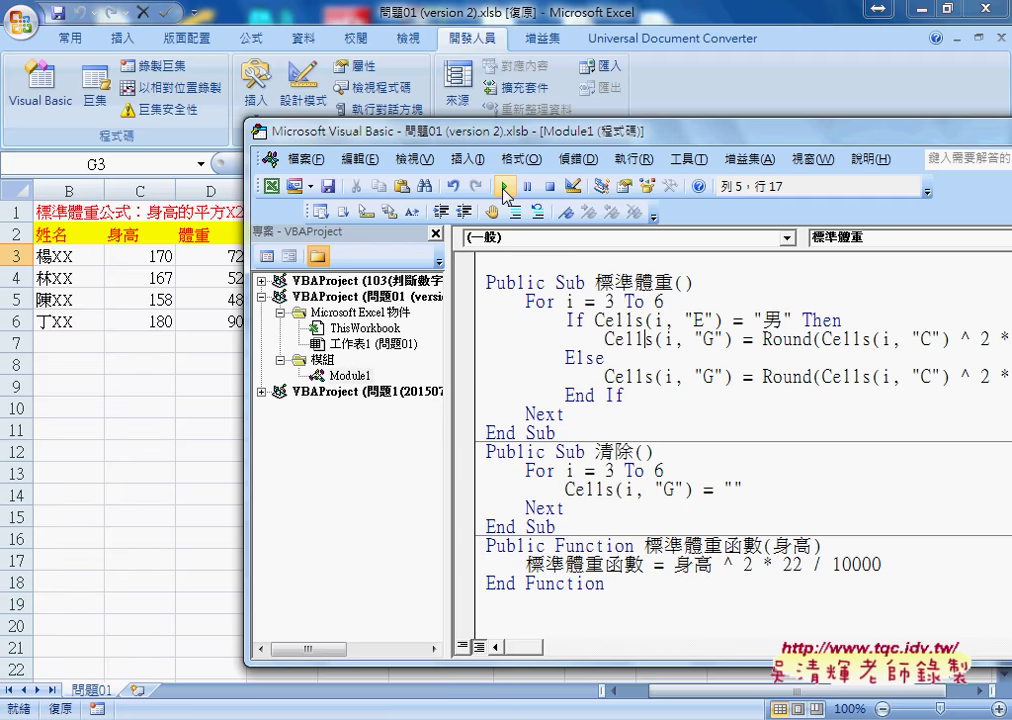
pyautogui.click(504, 188)
pyautogui.click(506, 189)
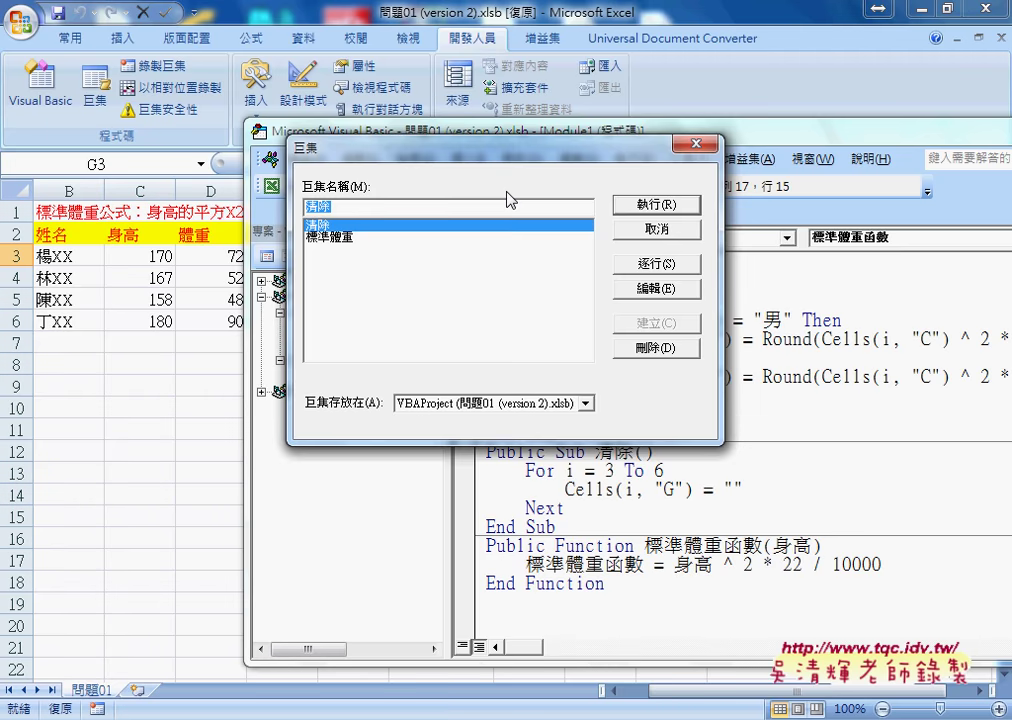
pyautogui.click(656, 229)
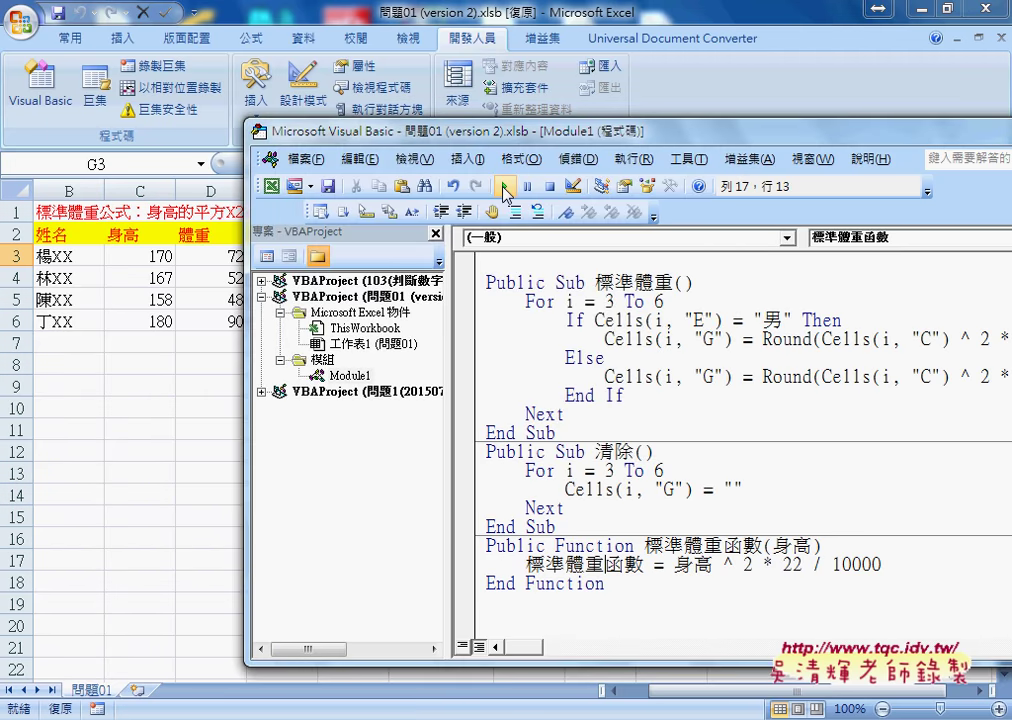
pyautogui.click(501, 188)
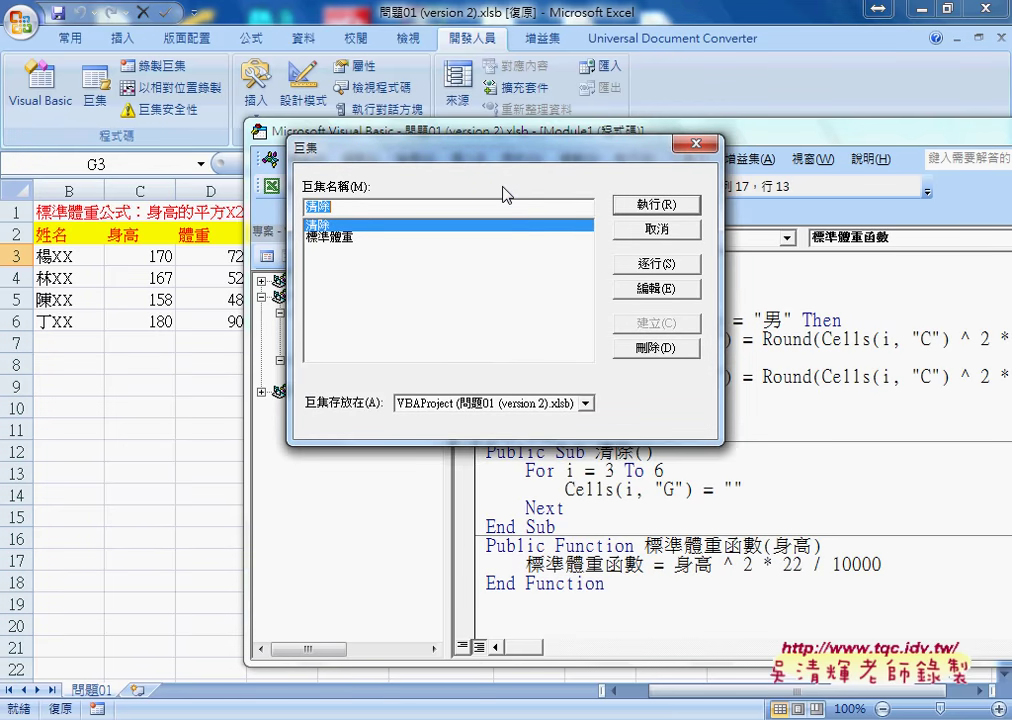
pyautogui.click(648, 228)
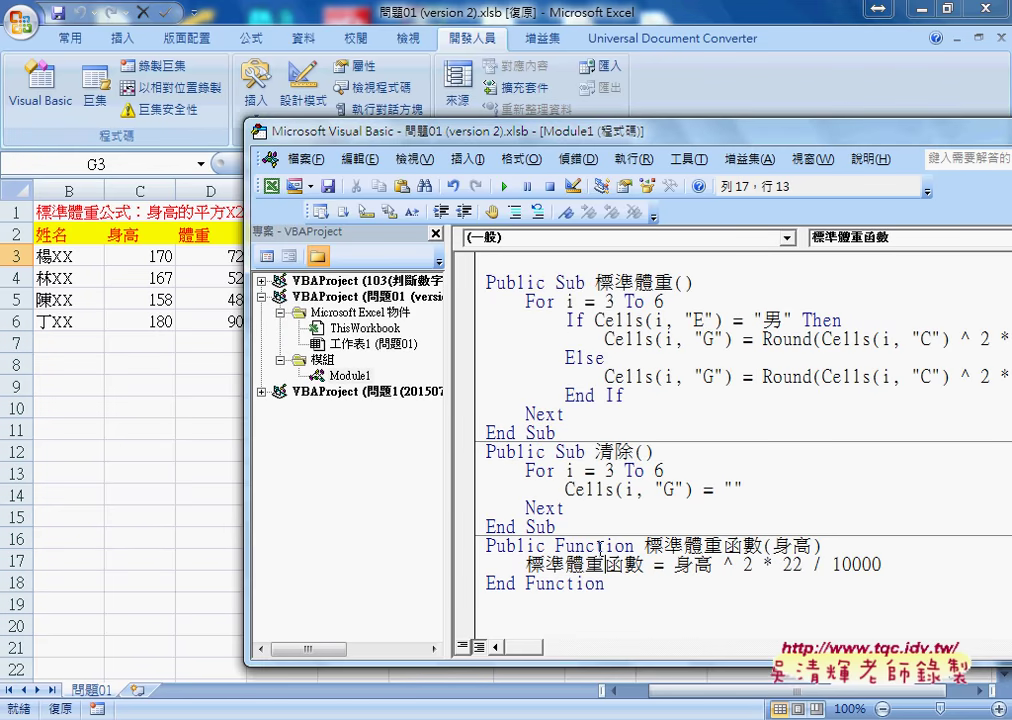
pyautogui.moveTo(556, 546); pyautogui.dragTo(626, 546)
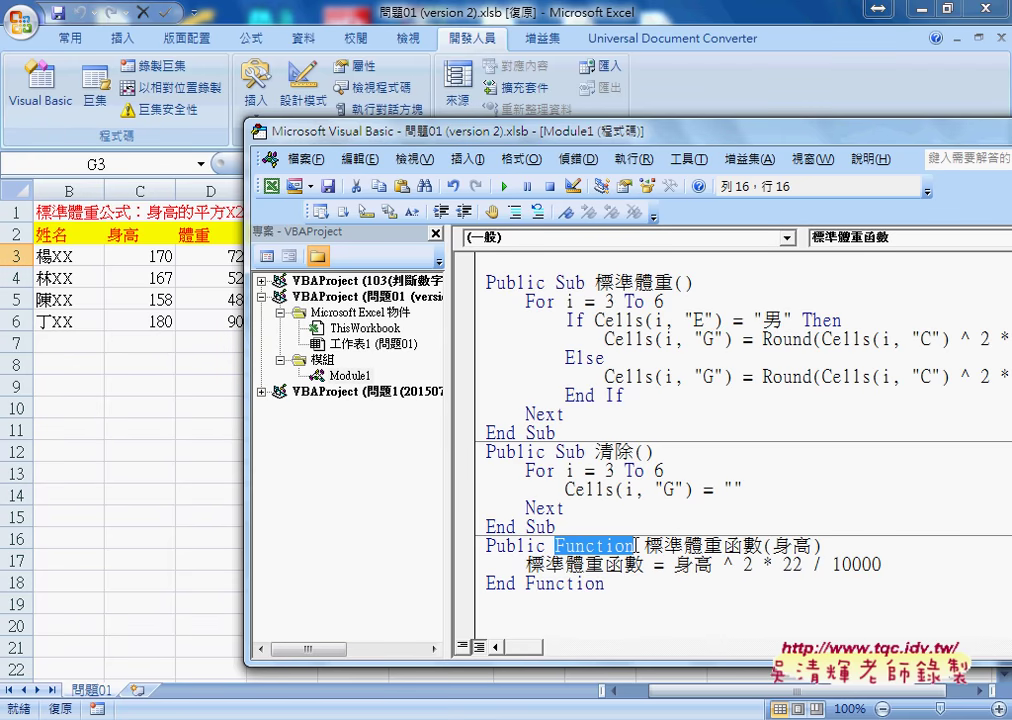
# Leave the VBA code and select cell G3 on the worksheet
pyautogui.click(580, 451)
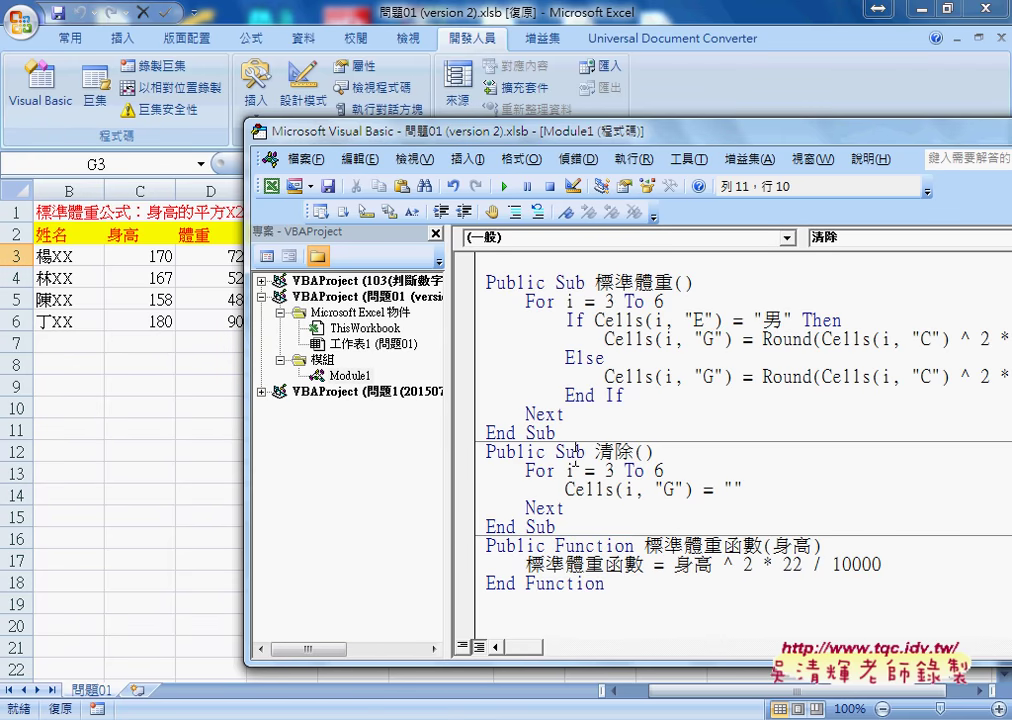
pyautogui.click(605, 564)
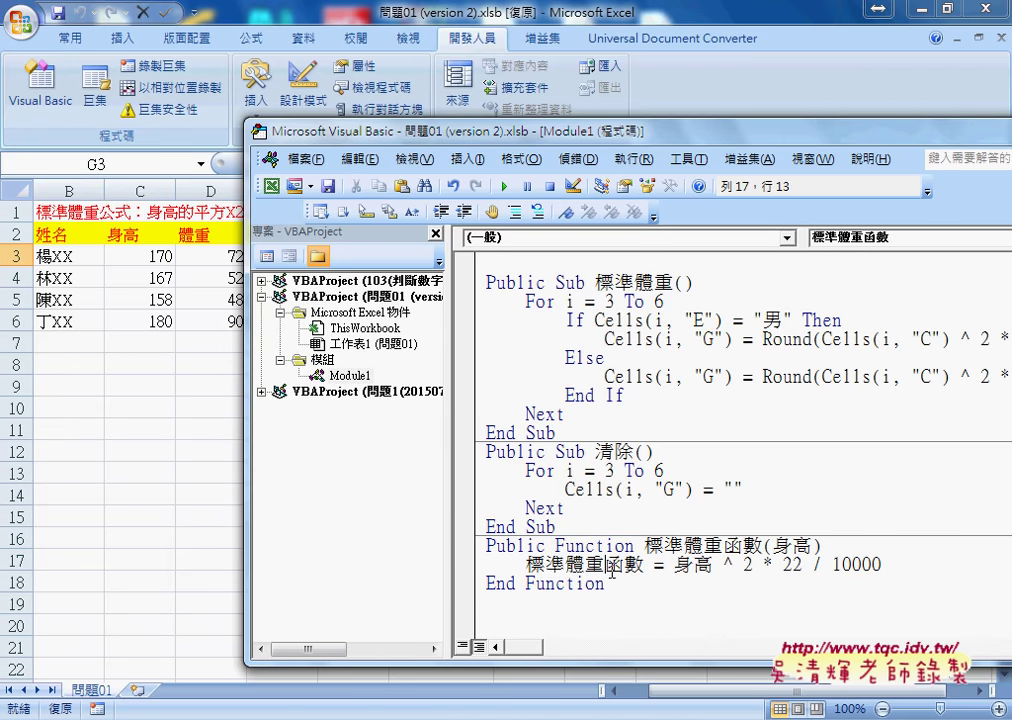
pyautogui.click(199, 414)
pyautogui.click(441, 259)
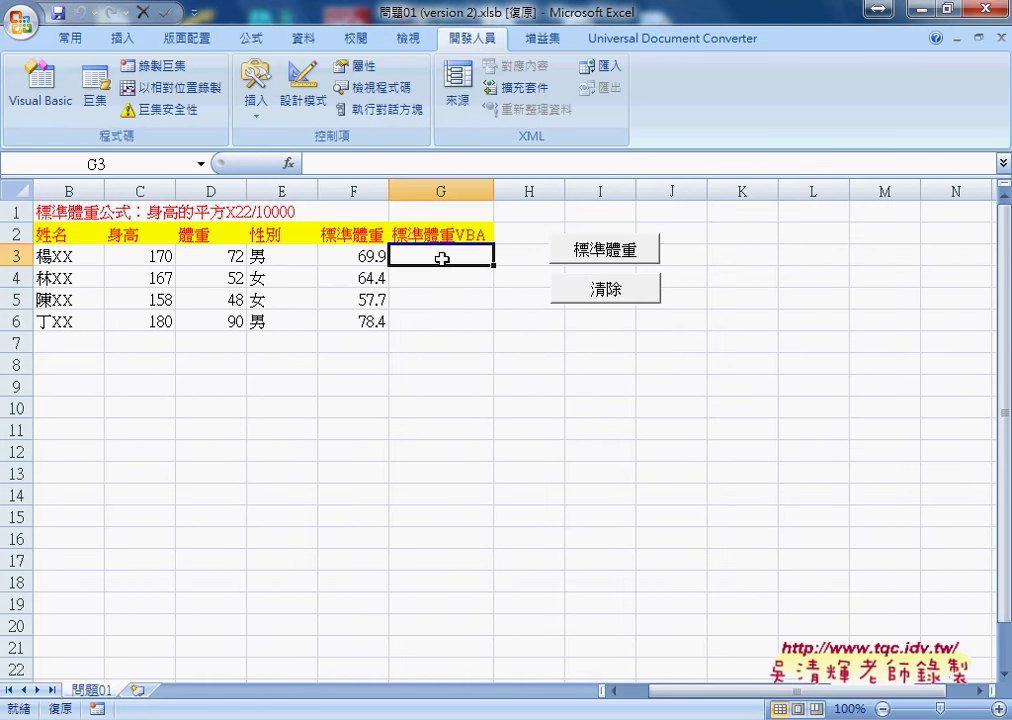
# Insert the User Defined function 標準體重函數 into G3 through the fx dialog
pyautogui.click(289, 163)
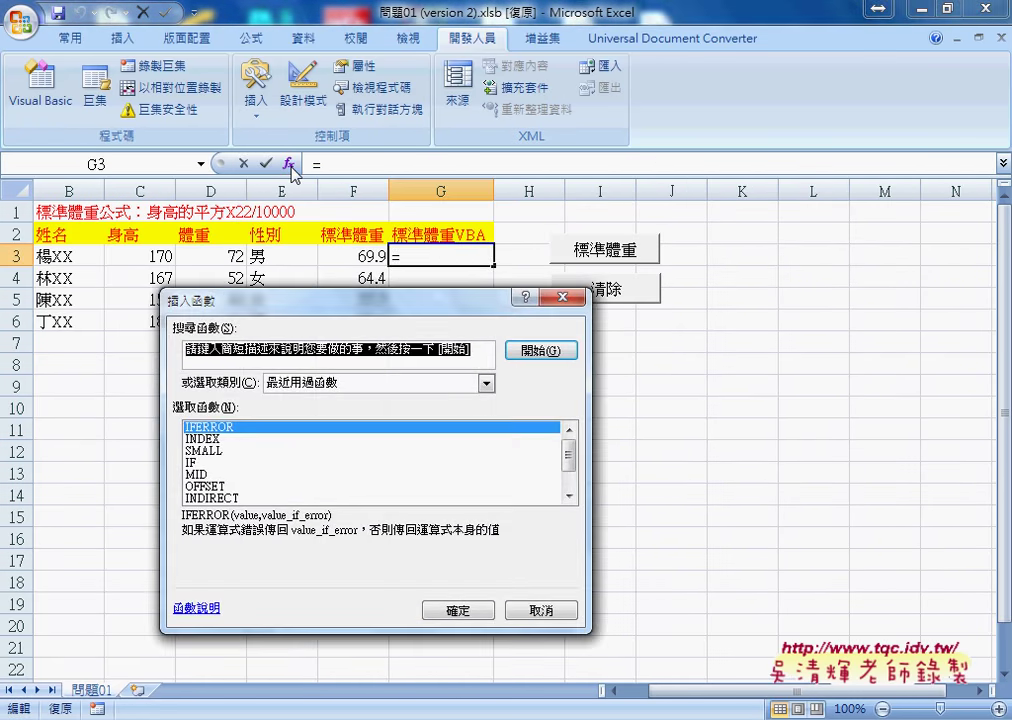
pyautogui.click(430, 384)
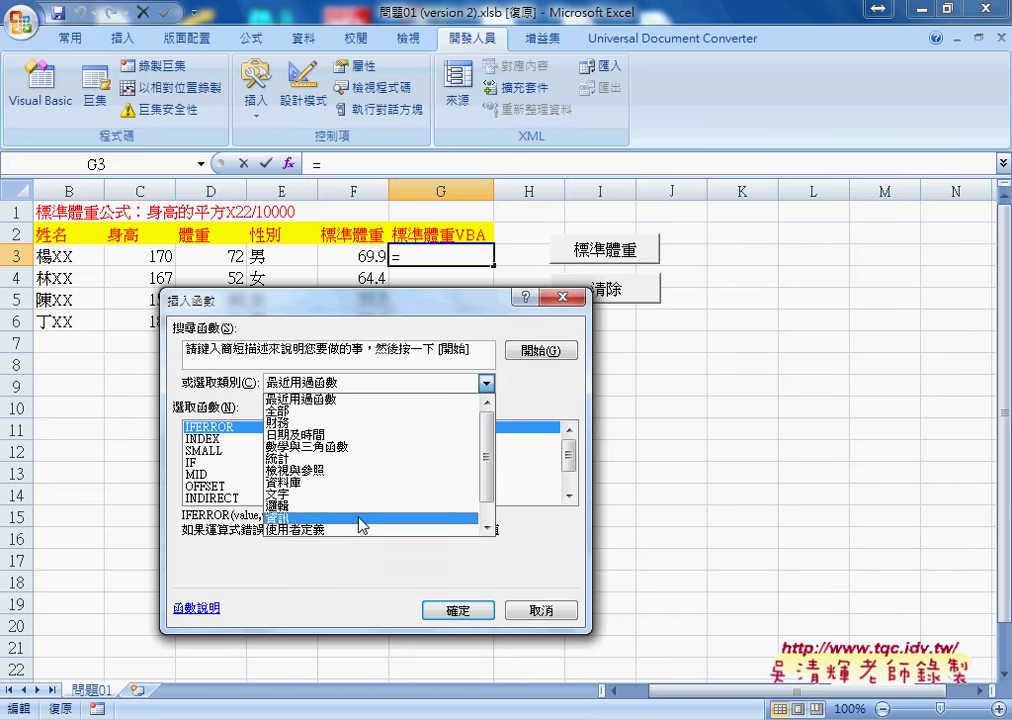
pyautogui.click(355, 529)
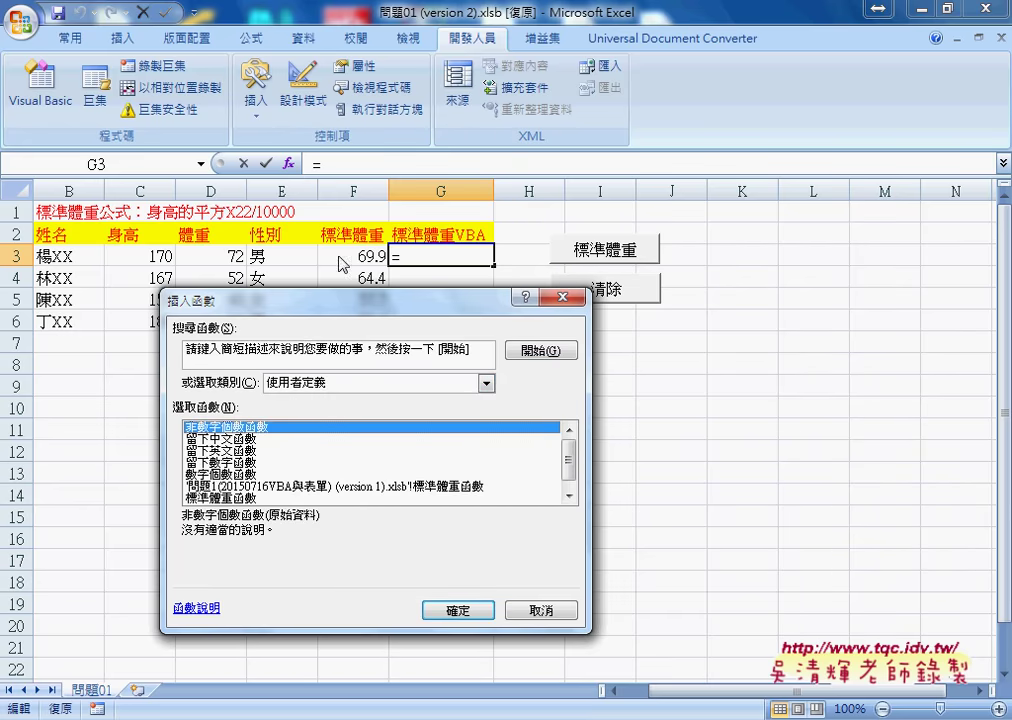
pyautogui.moveTo(370, 297); pyautogui.dragTo(702, 275)
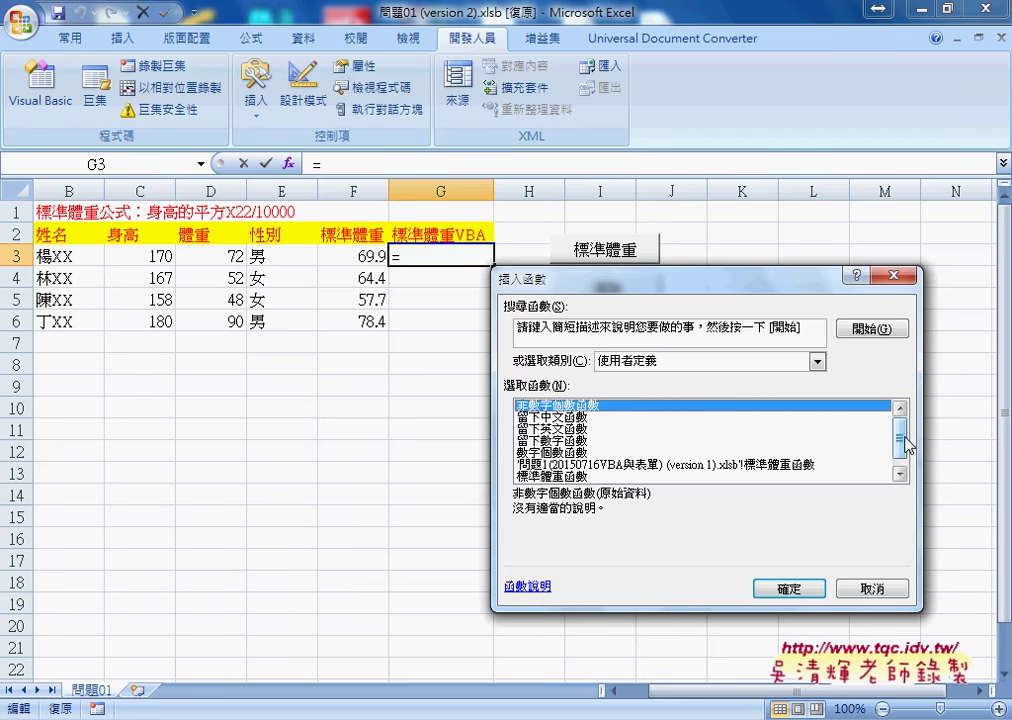
pyautogui.moveTo(903, 440); pyautogui.dragTo(905, 458)
pyautogui.click(555, 464)
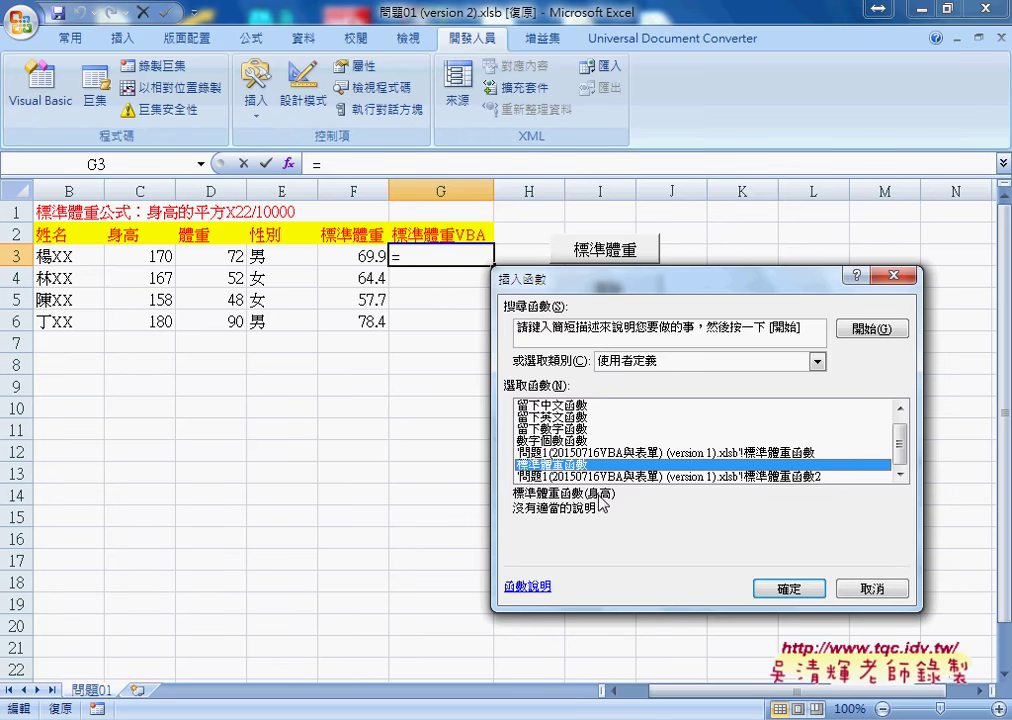
pyautogui.click(790, 588)
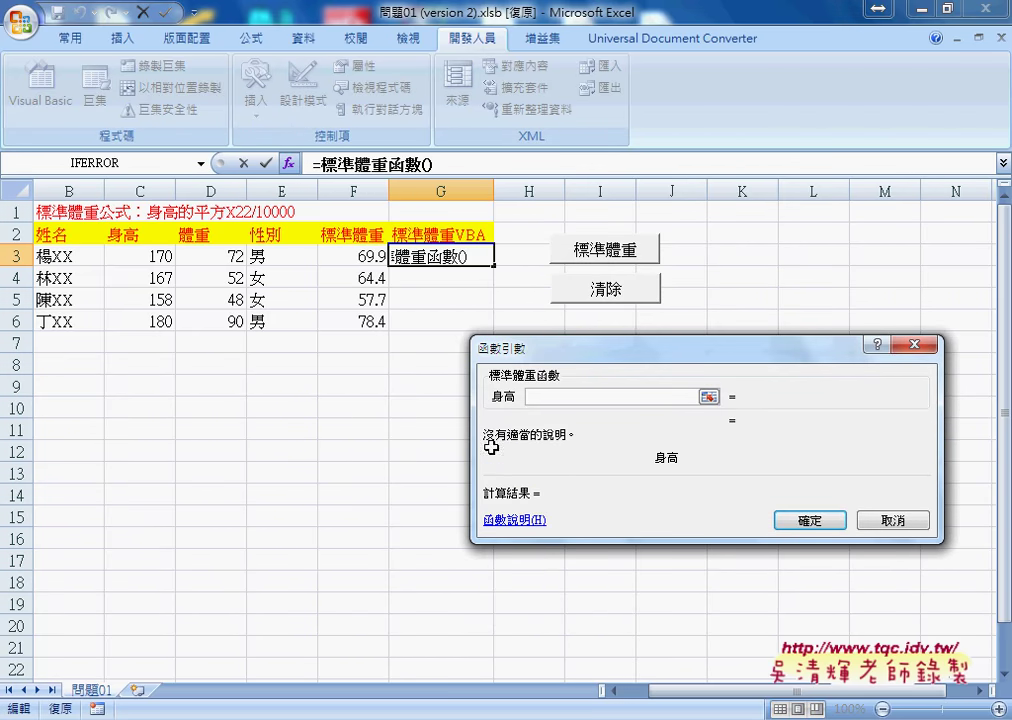
# Enter =標準體重函數(C3) in G3 and fill to G6, giving 63.58, 61.3558, 54.9208, 71.28
pyautogui.click(158, 258)
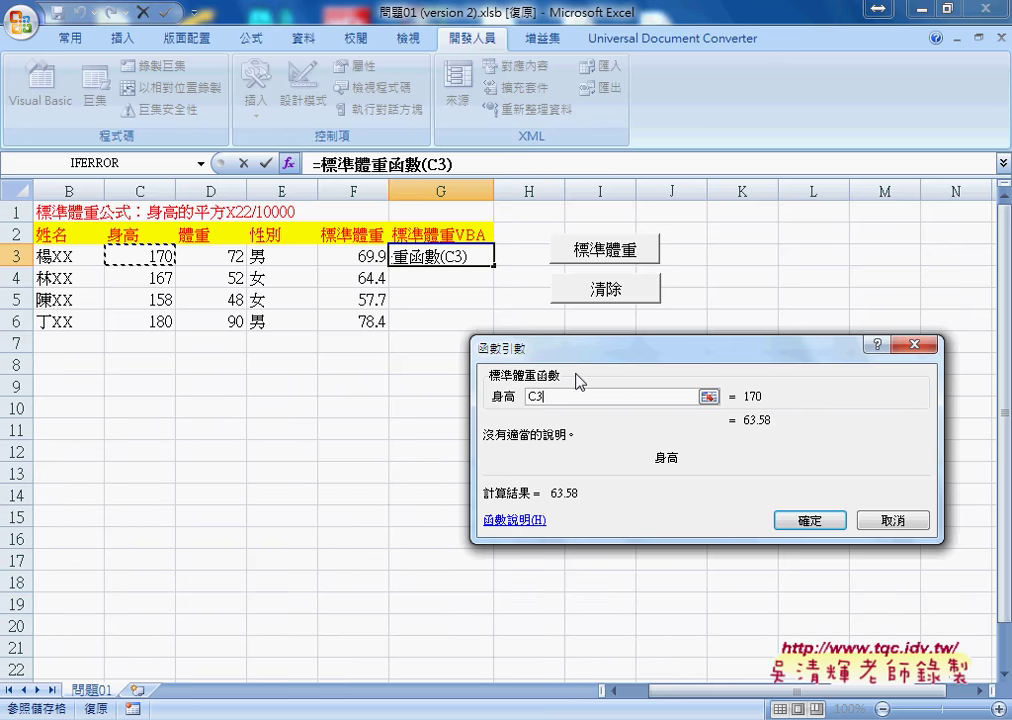
pyautogui.click(816, 520)
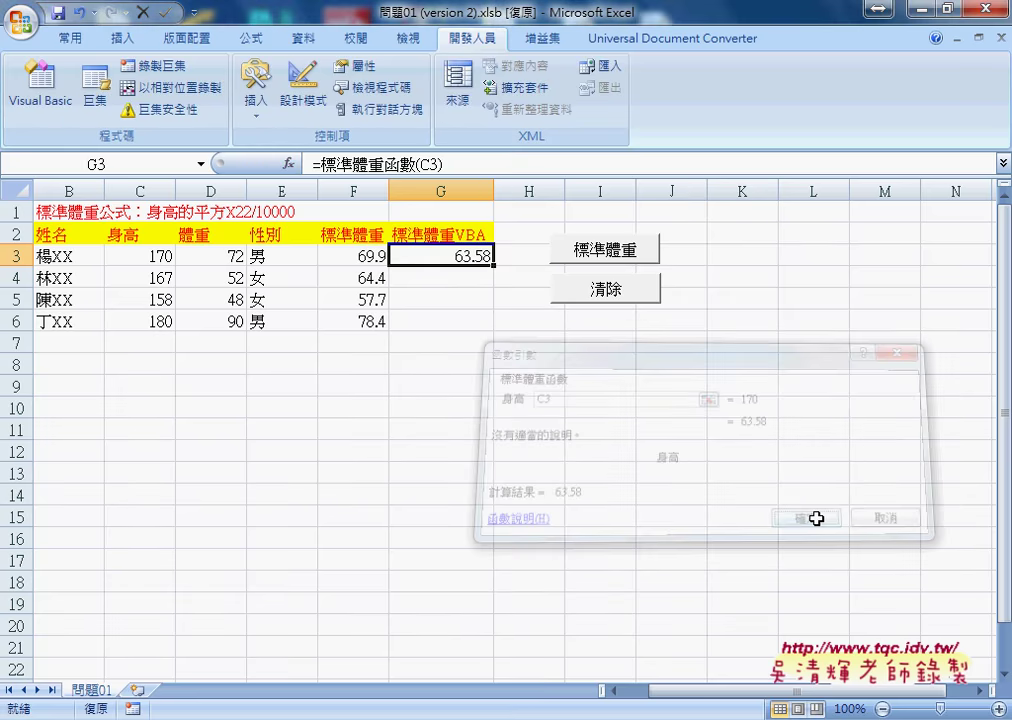
pyautogui.moveTo(493, 263); pyautogui.dragTo(484, 331)
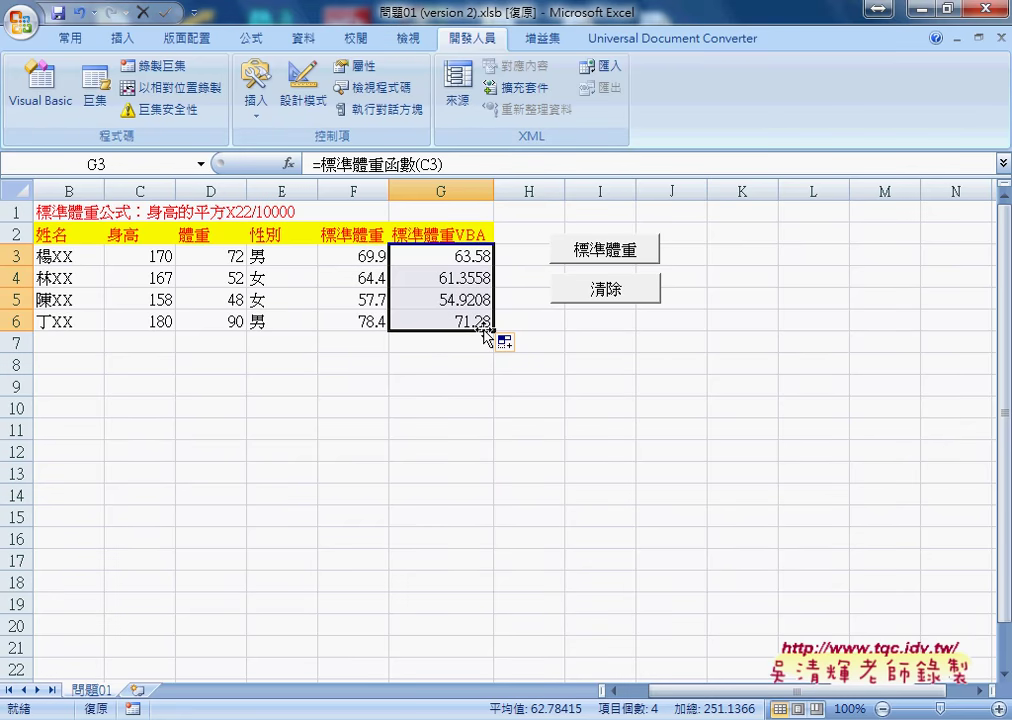
pyautogui.click(455, 716)
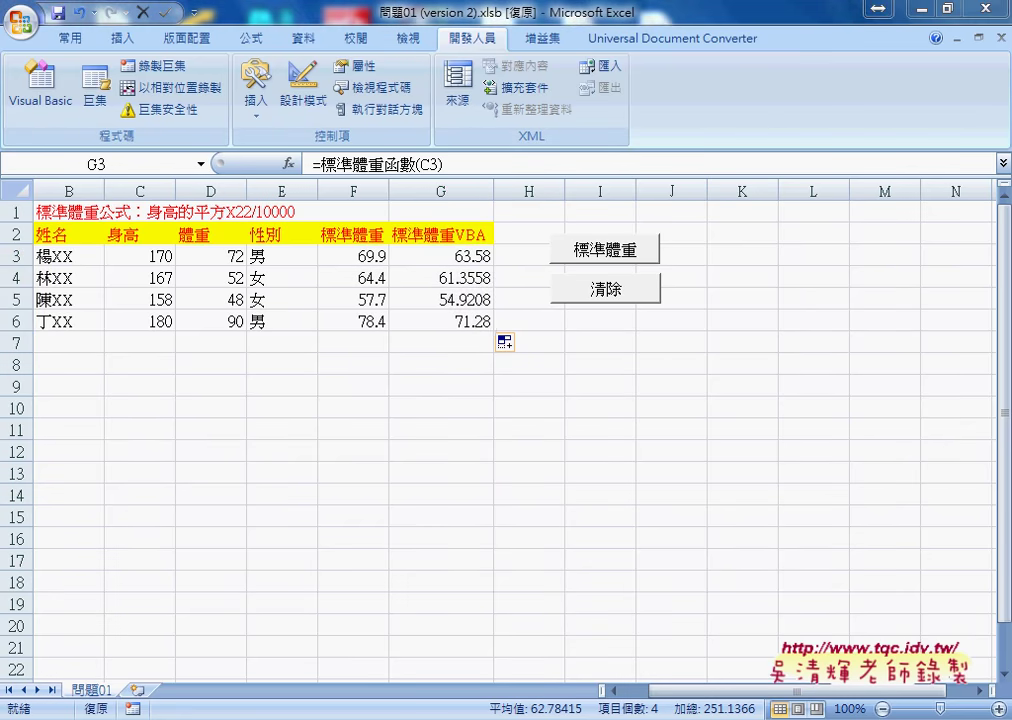
# Review the 身高 ^ 2 * 22 / 10000 expression in the VBA editor, then bring up the 程式碼 document
pyautogui.click(637, 625)
pyautogui.click(652, 546)
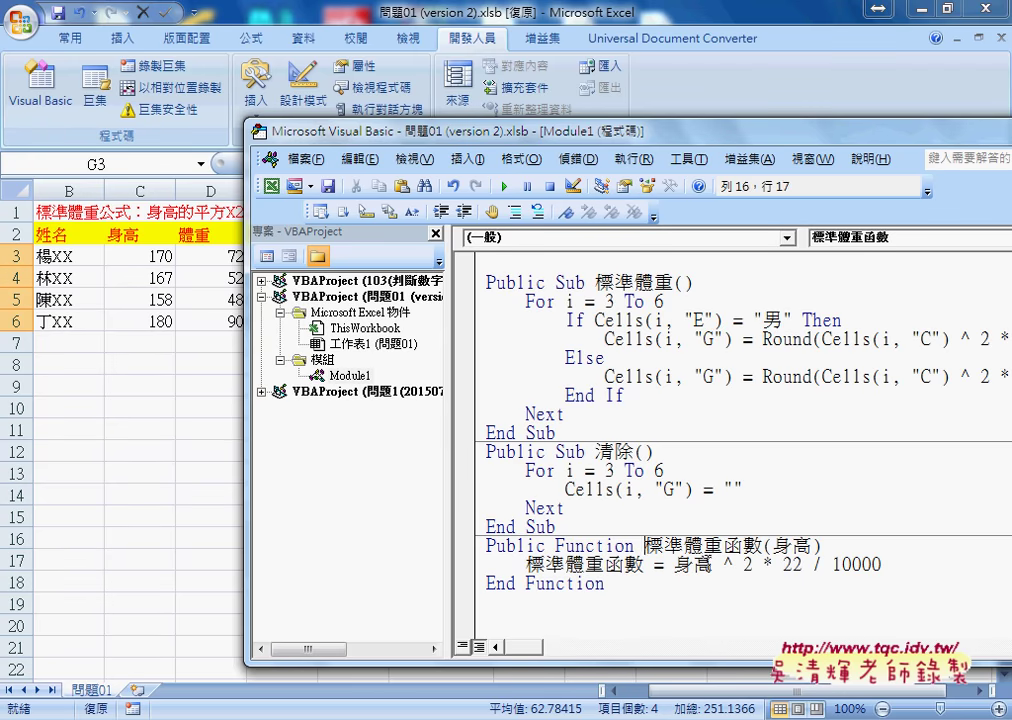
pyautogui.moveTo(674, 565); pyautogui.dragTo(881, 565)
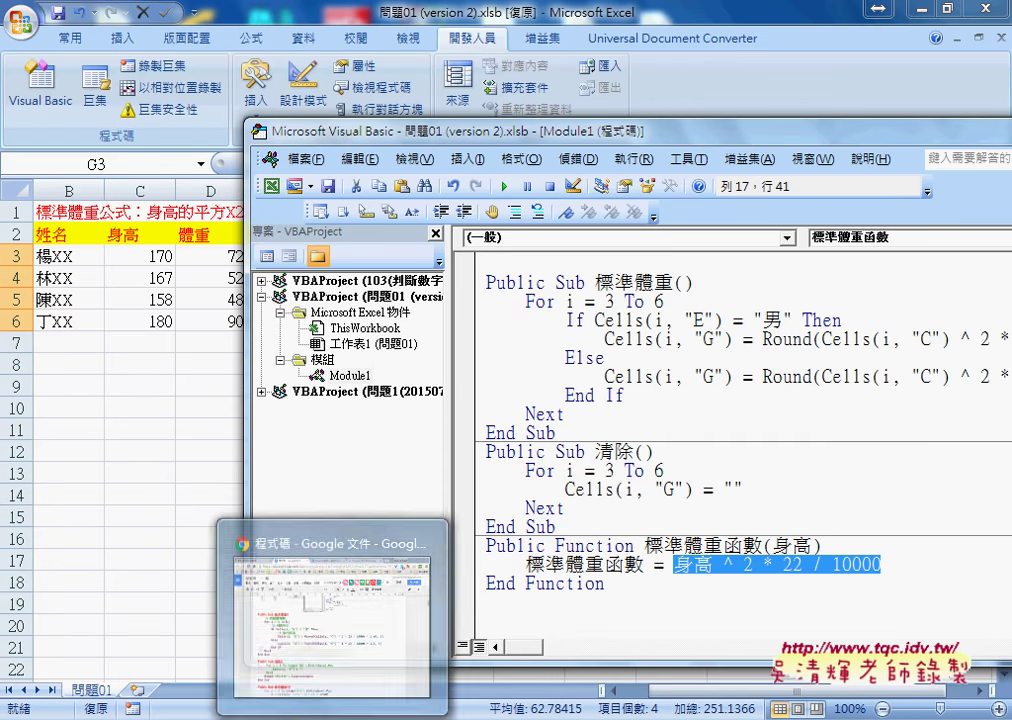
pyautogui.click(355, 673)
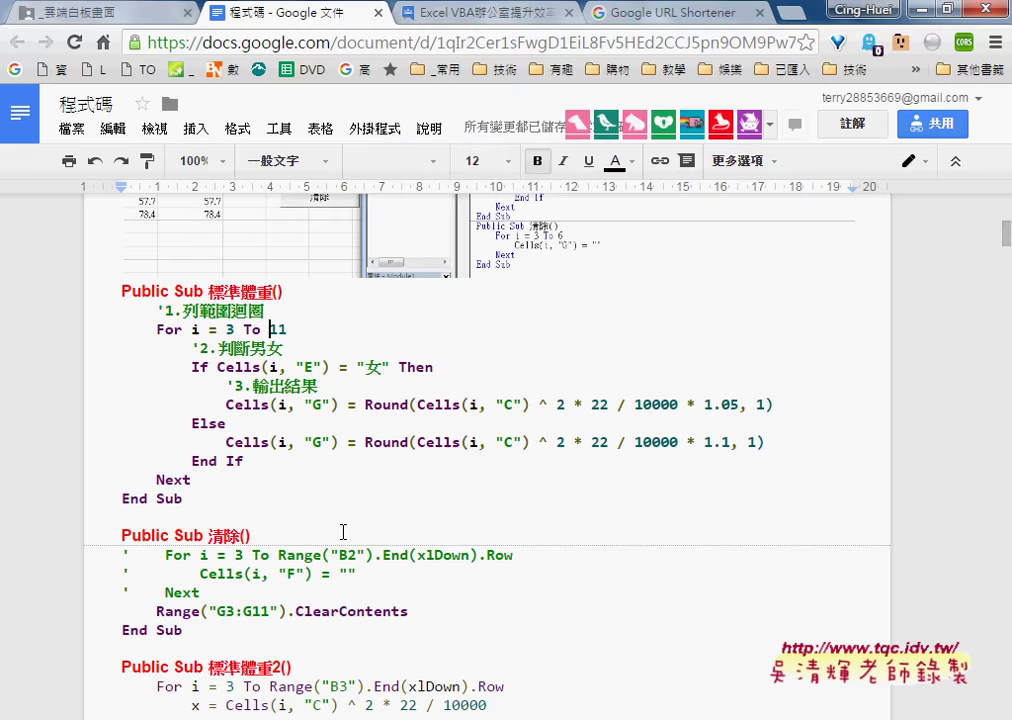
# Scroll the 程式碼 document to 標準體重函數2 and highlight its definition and function name
pyautogui.scroll(-2, 343, 533)
pyautogui.scroll(-3, 343, 533)
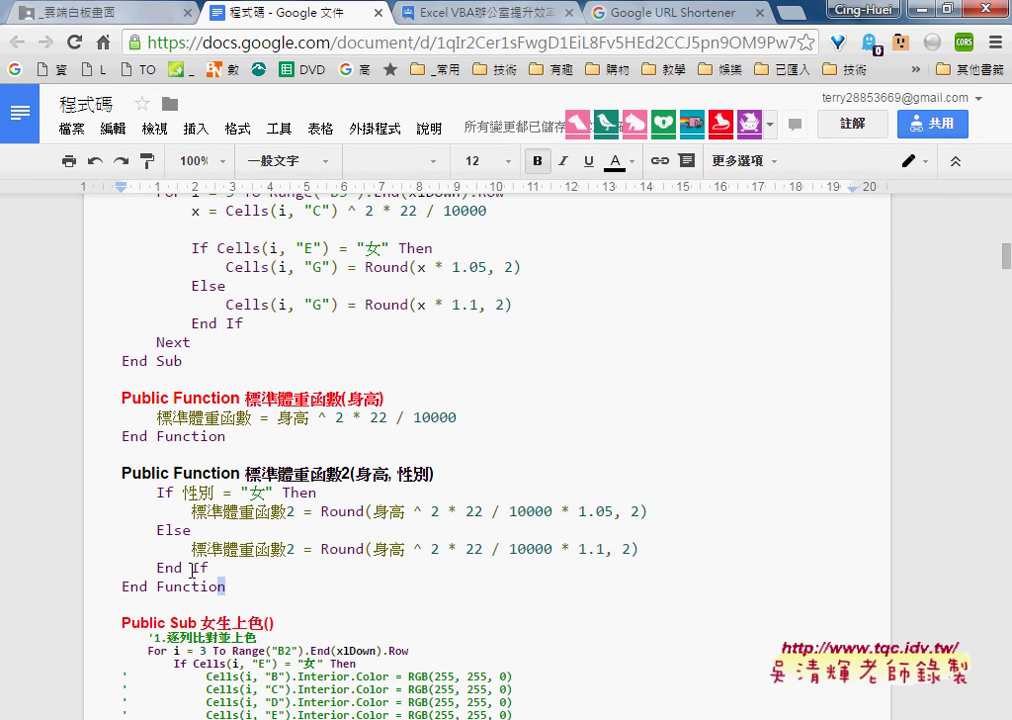
pyautogui.moveTo(228, 588); pyautogui.dragTo(120, 473)
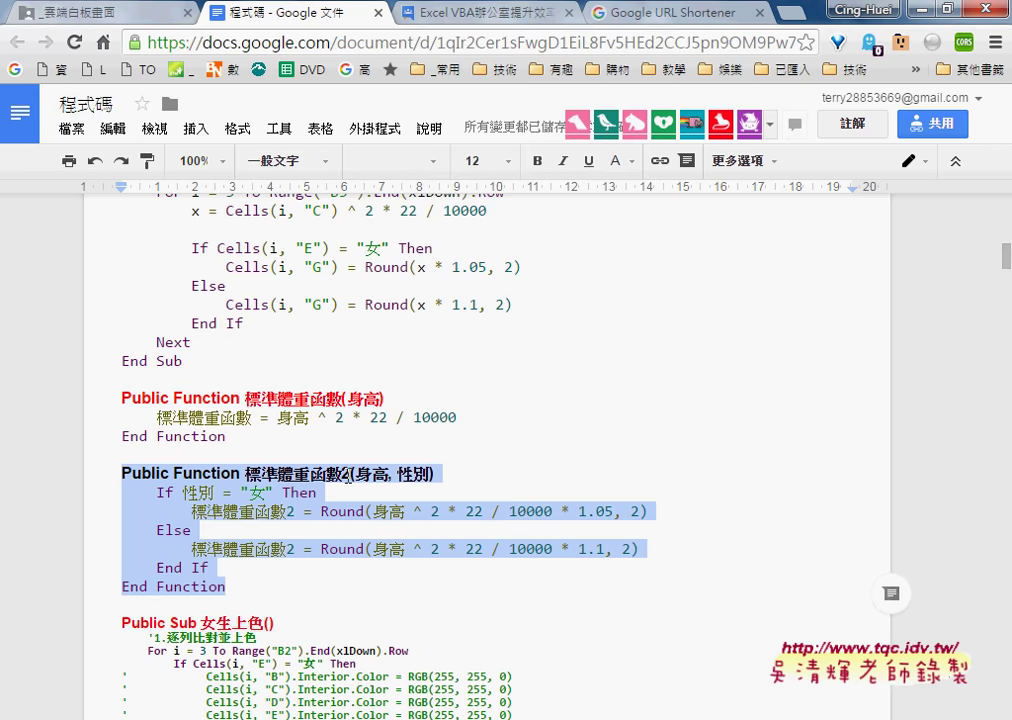
pyautogui.click(302, 510)
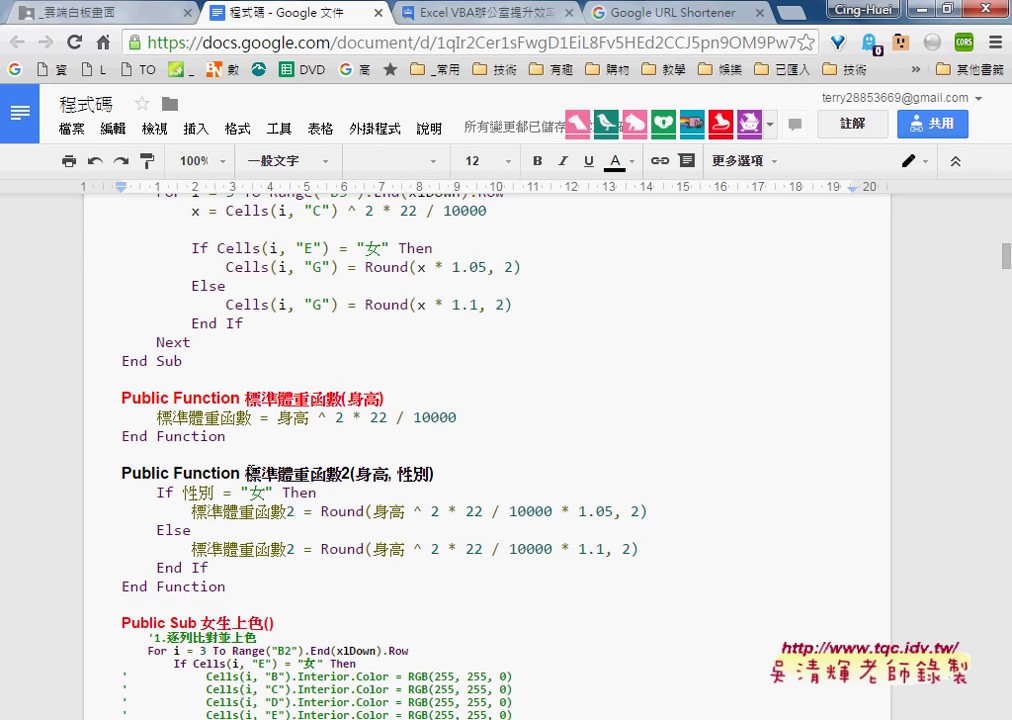
pyautogui.moveTo(245, 473); pyautogui.dragTo(350, 473)
pyautogui.moveTo(296, 511); pyautogui.dragTo(194, 513)
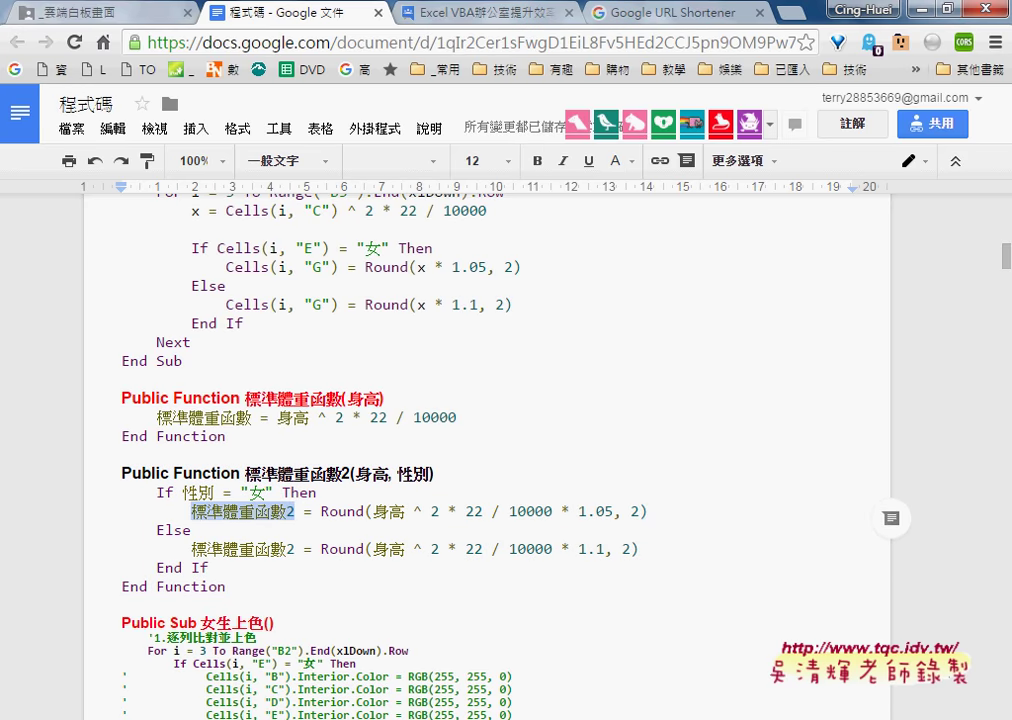
pyautogui.click(650, 625)
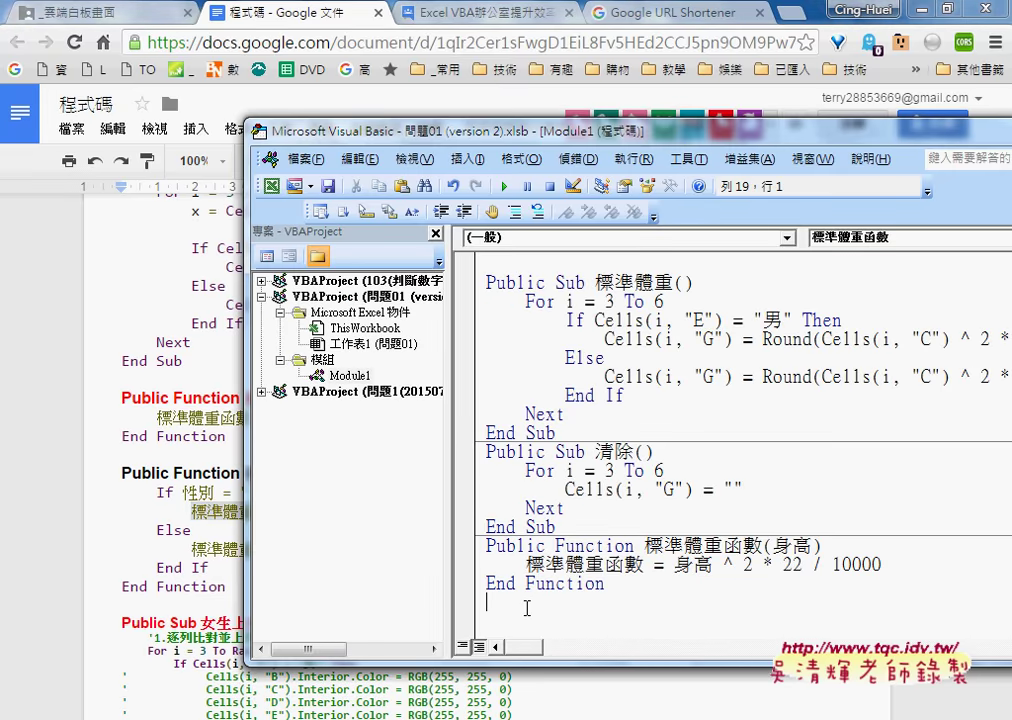
# Paste 標準體重函數2(身高, 性別) into Module1 and position the editor over the Excel workbook
pyautogui.hotkey('ctrl', 'v')
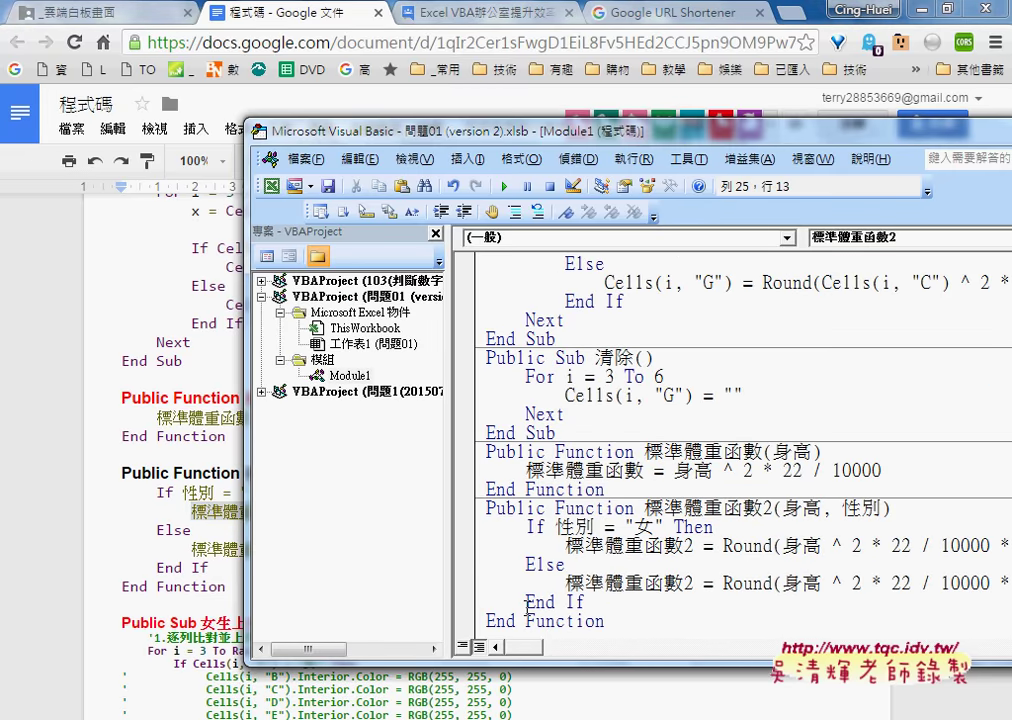
pyautogui.moveTo(449, 440); pyautogui.dragTo(316, 440)
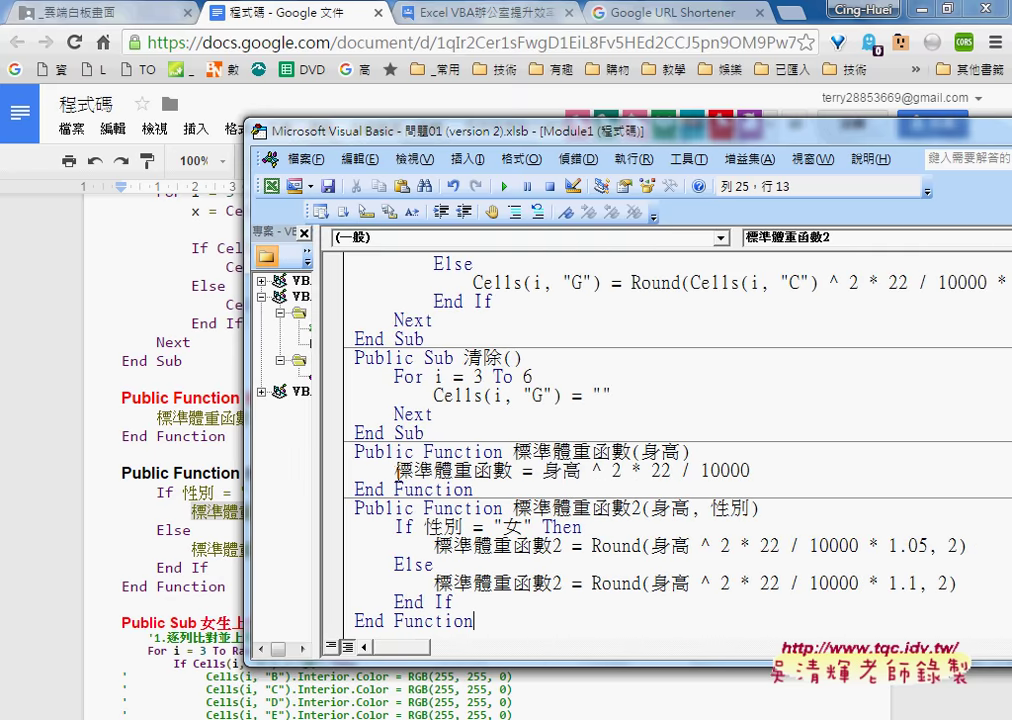
pyautogui.moveTo(425, 527); pyautogui.dragTo(461, 527)
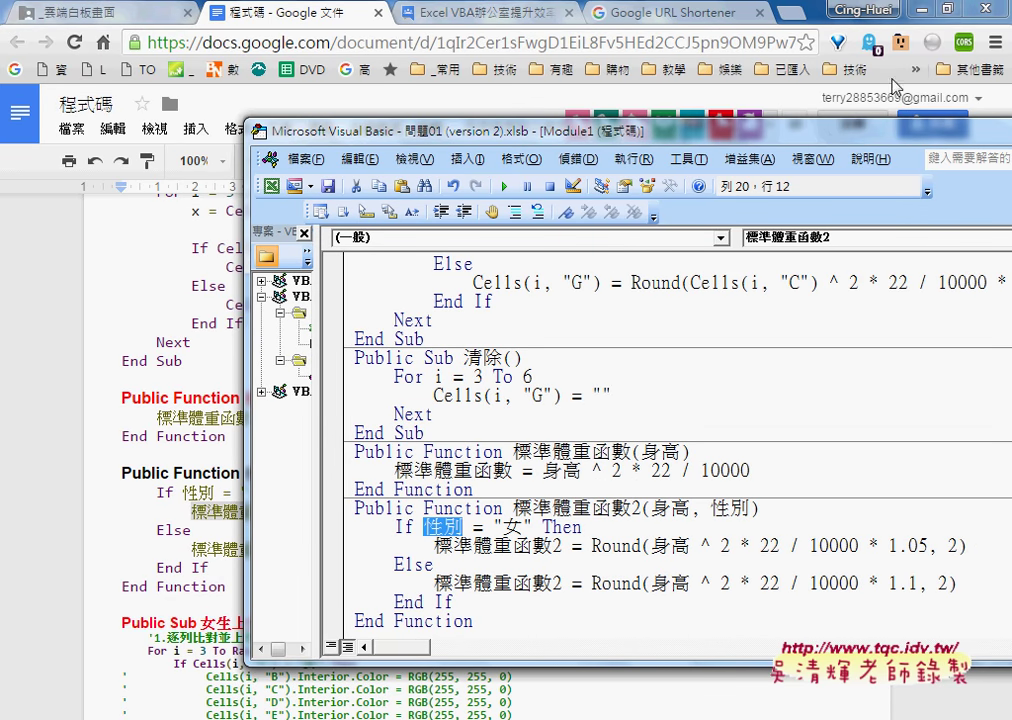
pyautogui.click(740, 15)
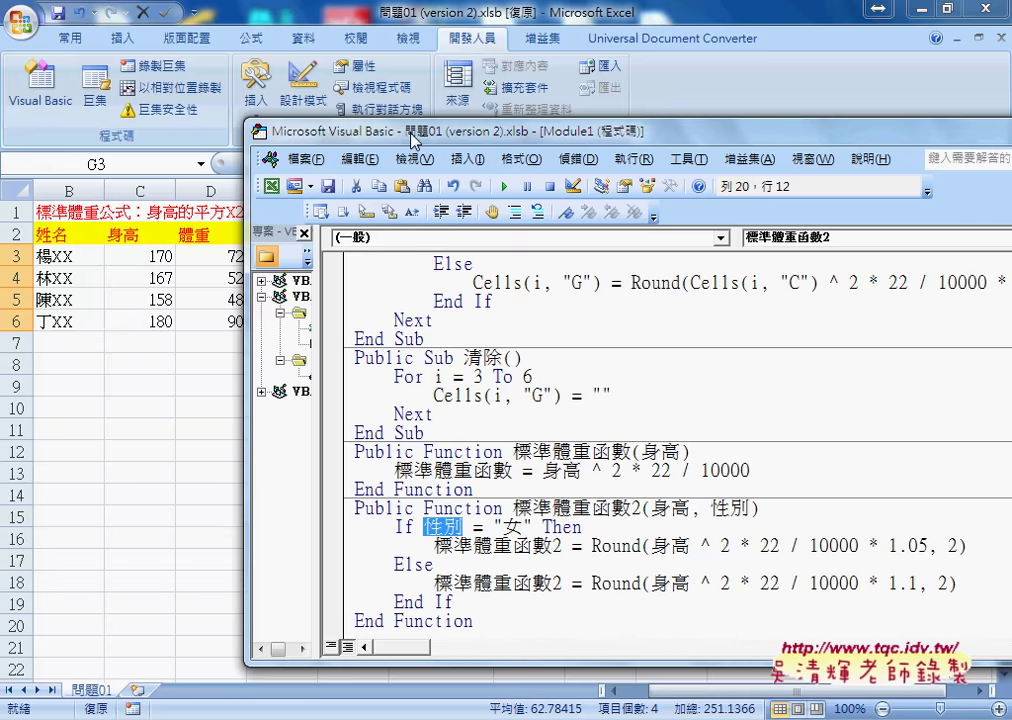
pyautogui.moveTo(450, 138); pyautogui.dragTo(616, 146)
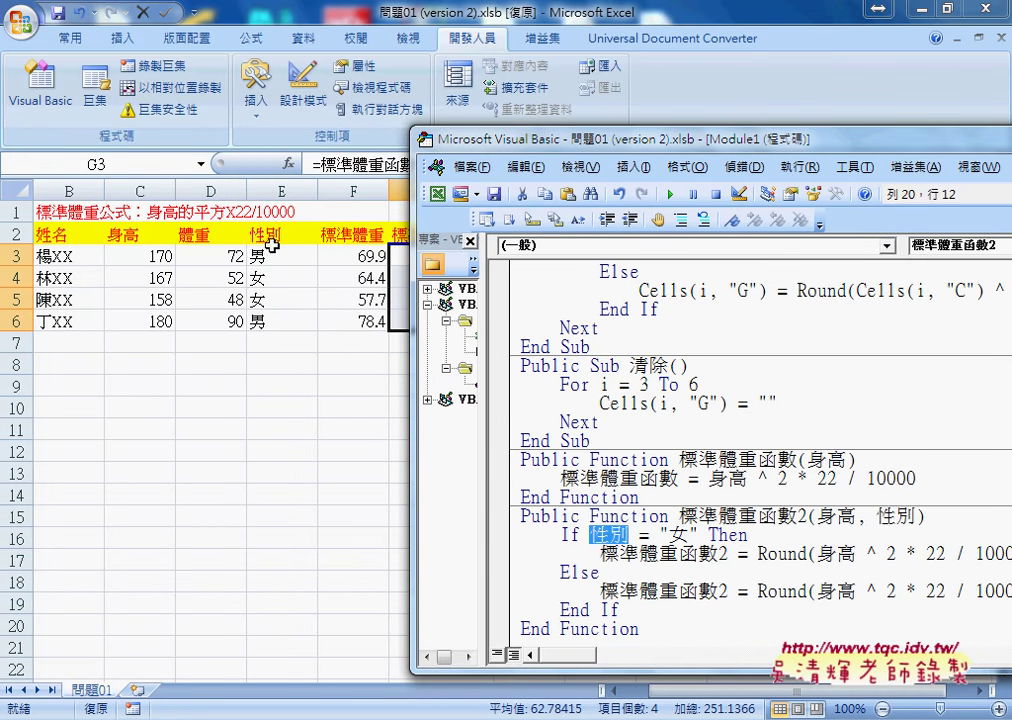
pyautogui.doubleClick(895, 516)
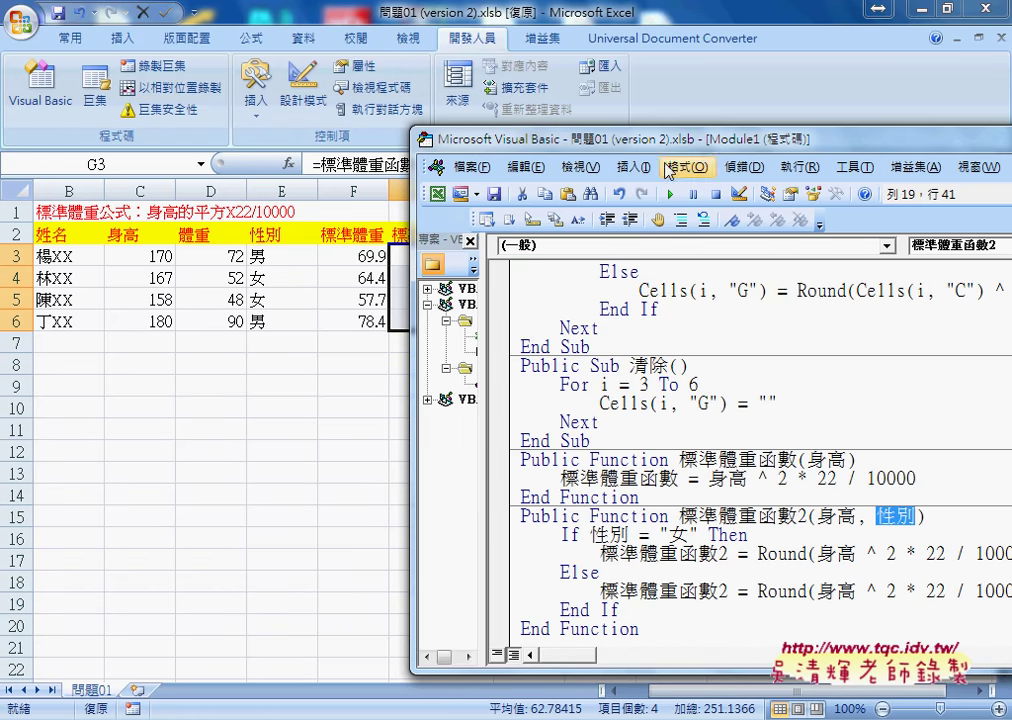
# Change both Round calls in 標準體重函數2 to round to 1 decimal place
pyautogui.moveTo(560, 139); pyautogui.dragTo(291, 98)
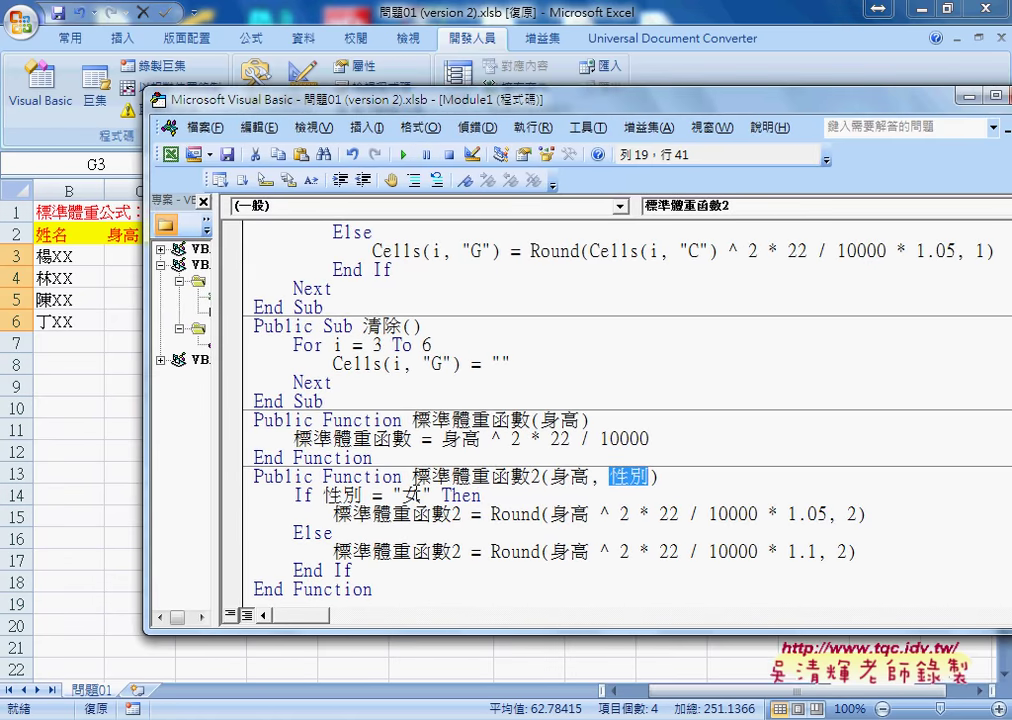
pyautogui.doubleClick(411, 495)
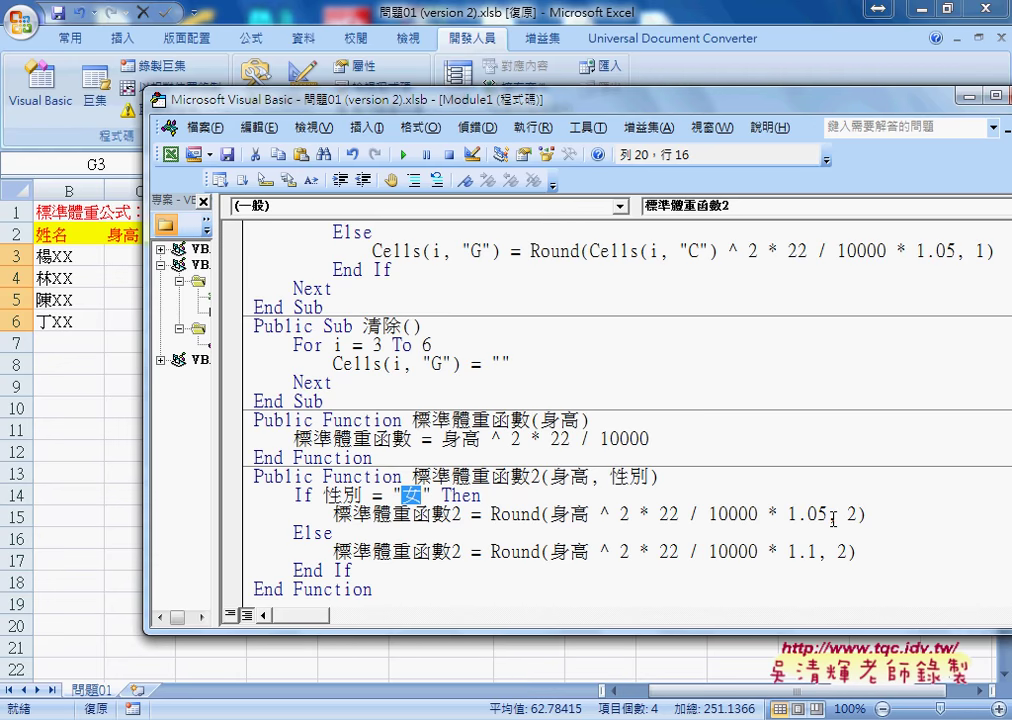
pyautogui.doubleClick(851, 514)
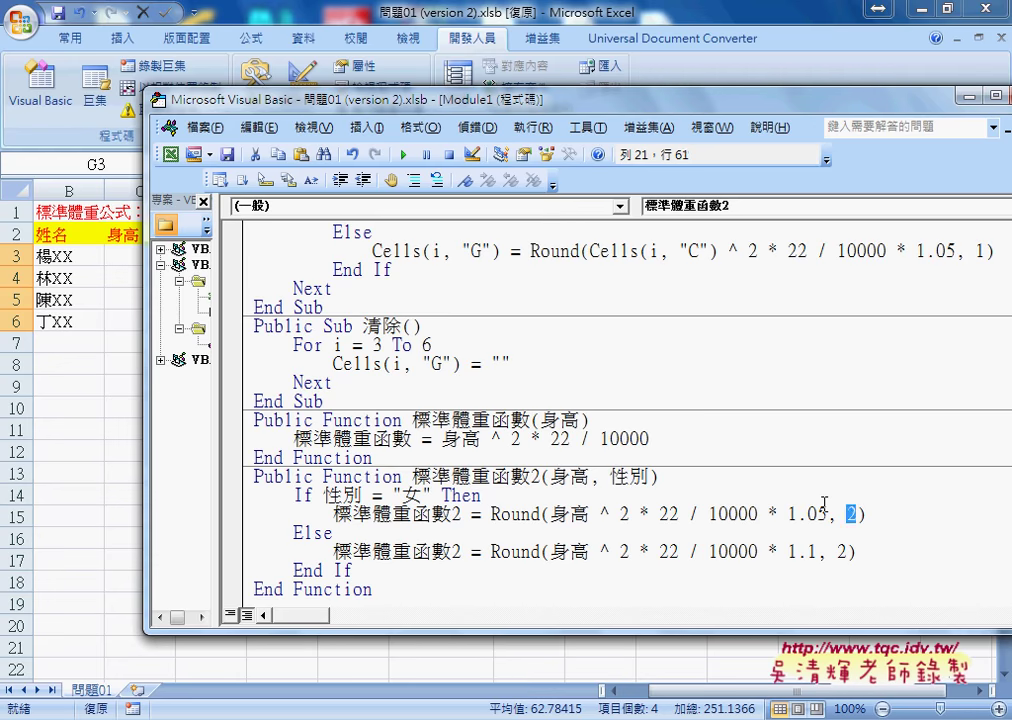
pyautogui.write('1')
pyautogui.doubleClick(849, 550)
pyautogui.write('1')
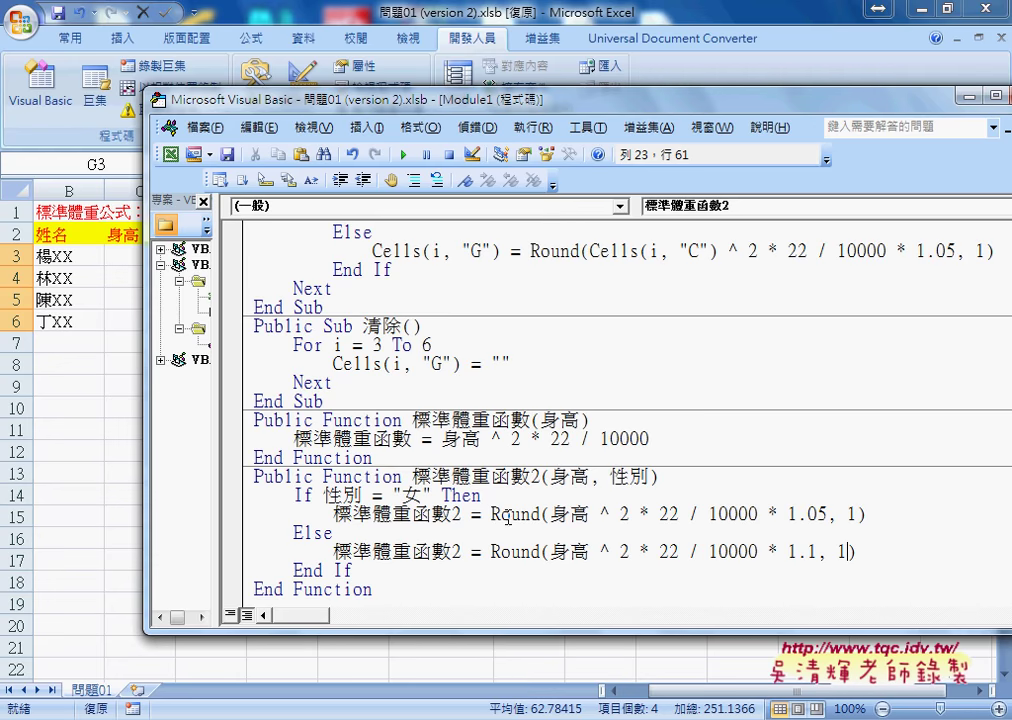
# Highlight the 身高 arguments and the 標準體重函數2 name in the code
pyautogui.moveTo(548, 514); pyautogui.dragTo(590, 514)
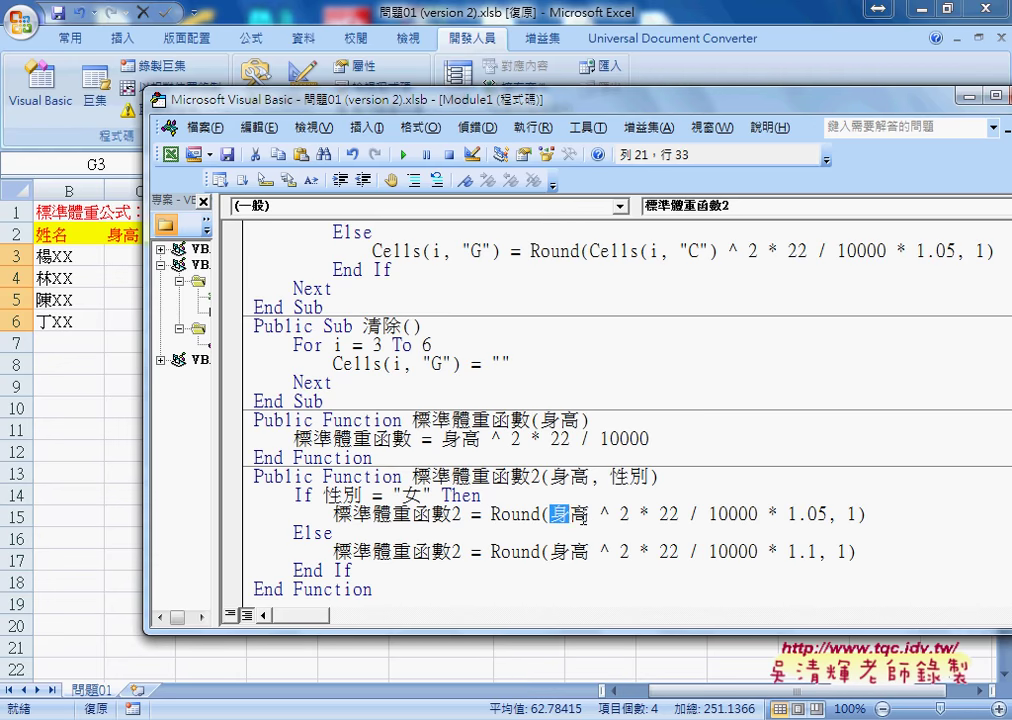
pyautogui.moveTo(553, 552); pyautogui.dragTo(593, 553)
pyautogui.moveTo(528, 477); pyautogui.dragTo(541, 477)
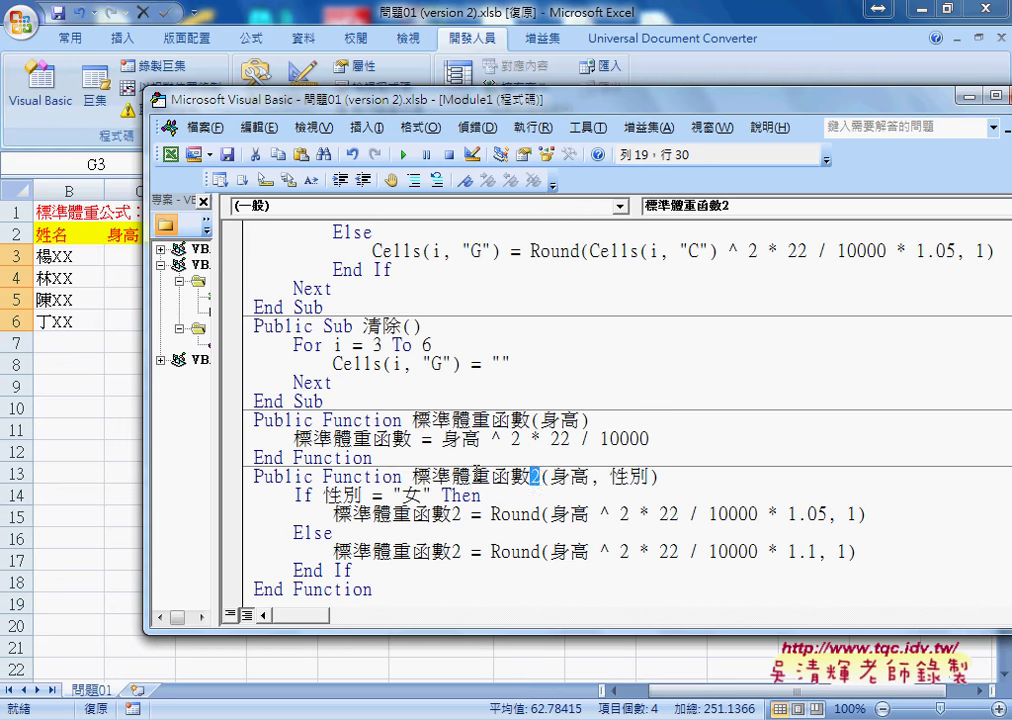
pyautogui.moveTo(411, 477); pyautogui.dragTo(541, 477)
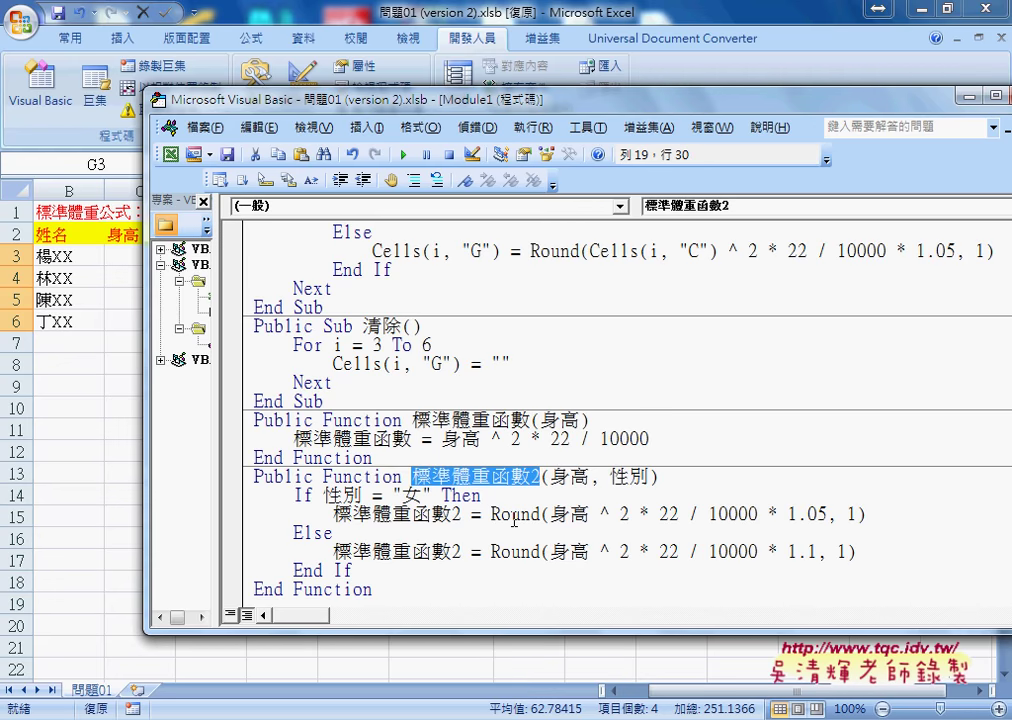
pyautogui.moveTo(461, 514); pyautogui.dragTo(451, 514)
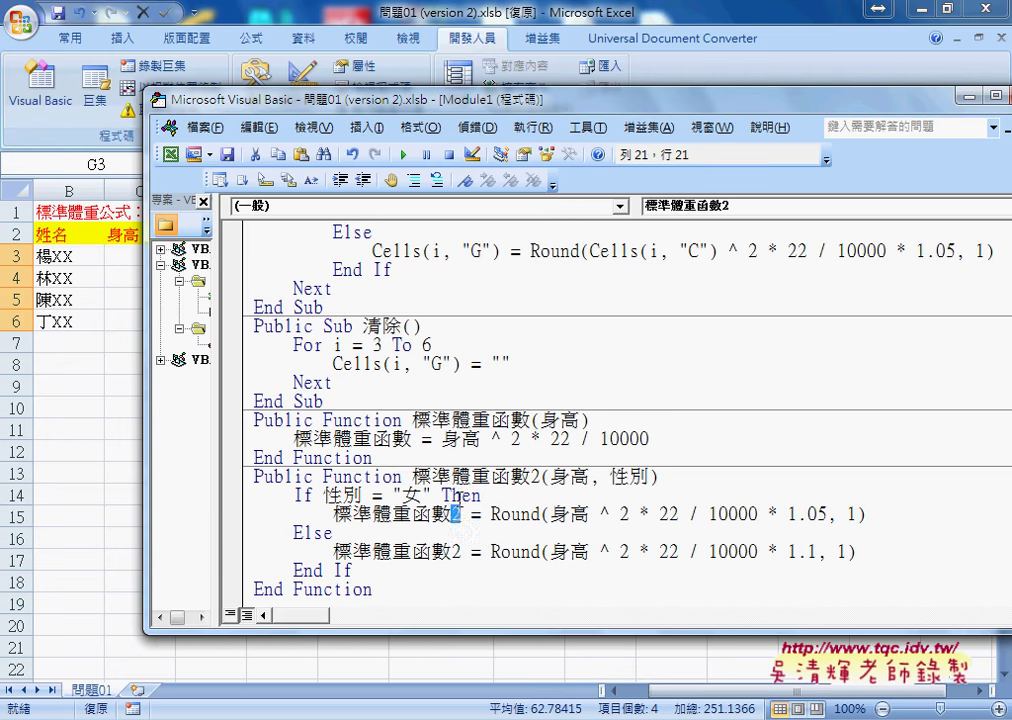
pyautogui.press('Right')
# Return to the sheet and clear the old results in G3:G5
pyautogui.hotkey('alt', 'F11')
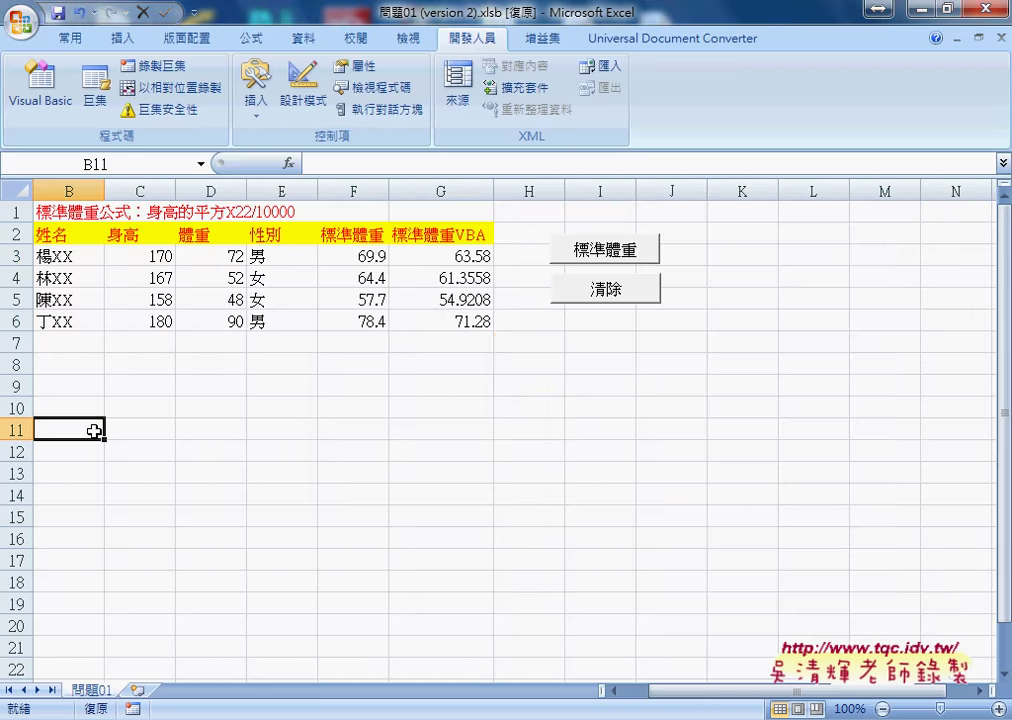
pyautogui.moveTo(478, 260); pyautogui.dragTo(486, 306)
pyautogui.press('Delete')
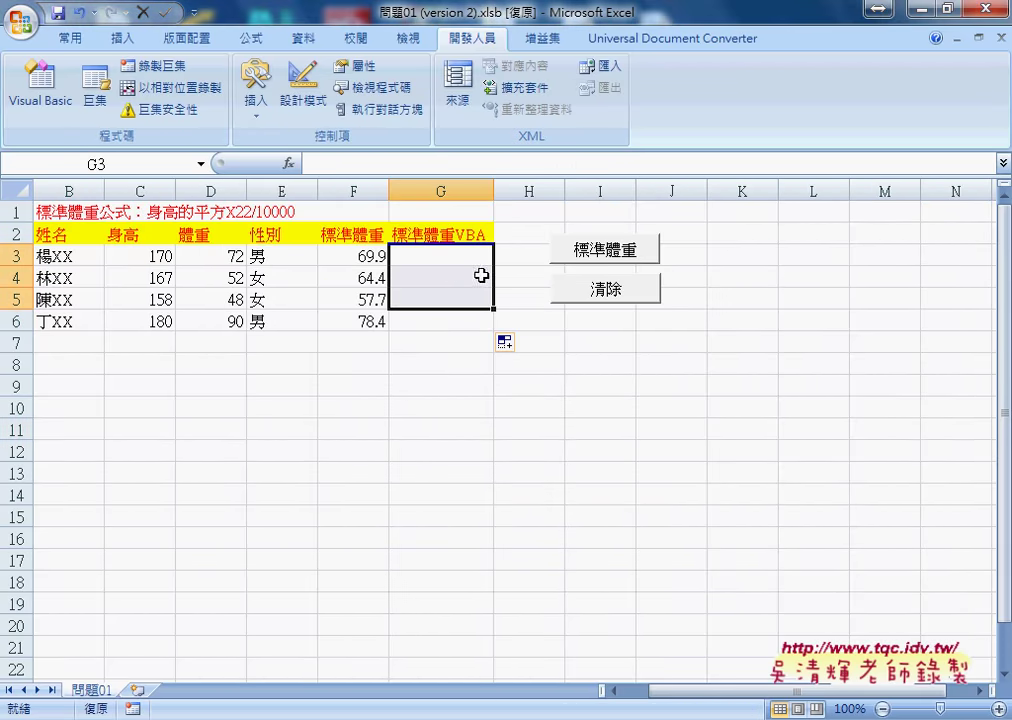
# Enter =標準體重函數2(C3,E3) in G3 and fill to G6, giving 69.9, 64.4, 57.7, 78.4
pyautogui.click(450, 258)
pyautogui.click(288, 163)
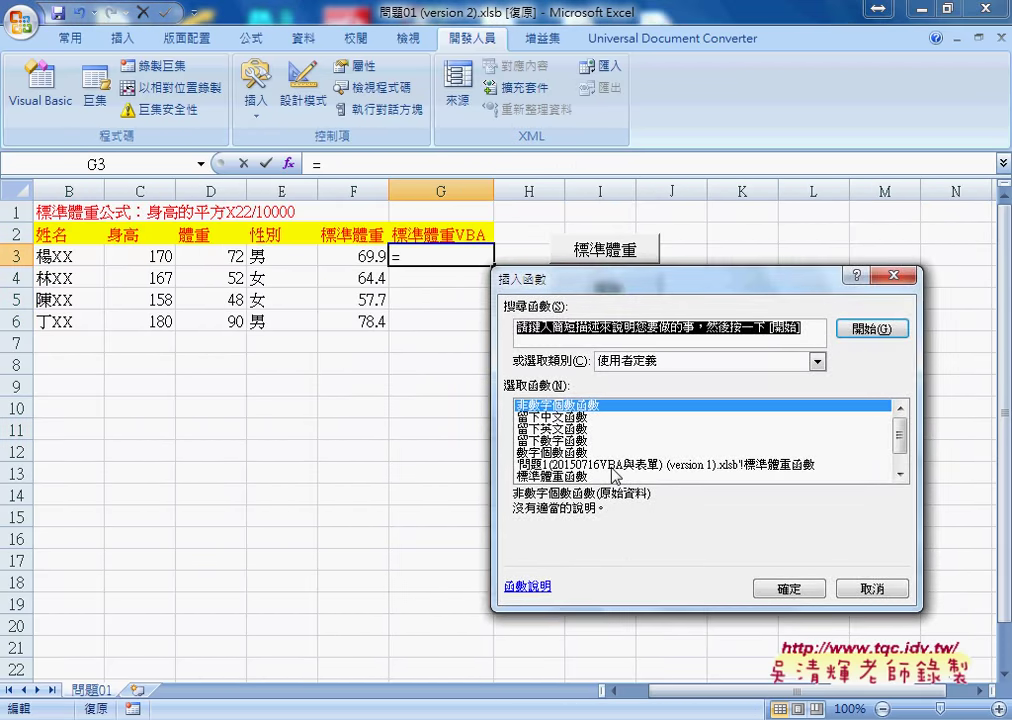
pyautogui.moveTo(903, 440); pyautogui.dragTo(899, 461)
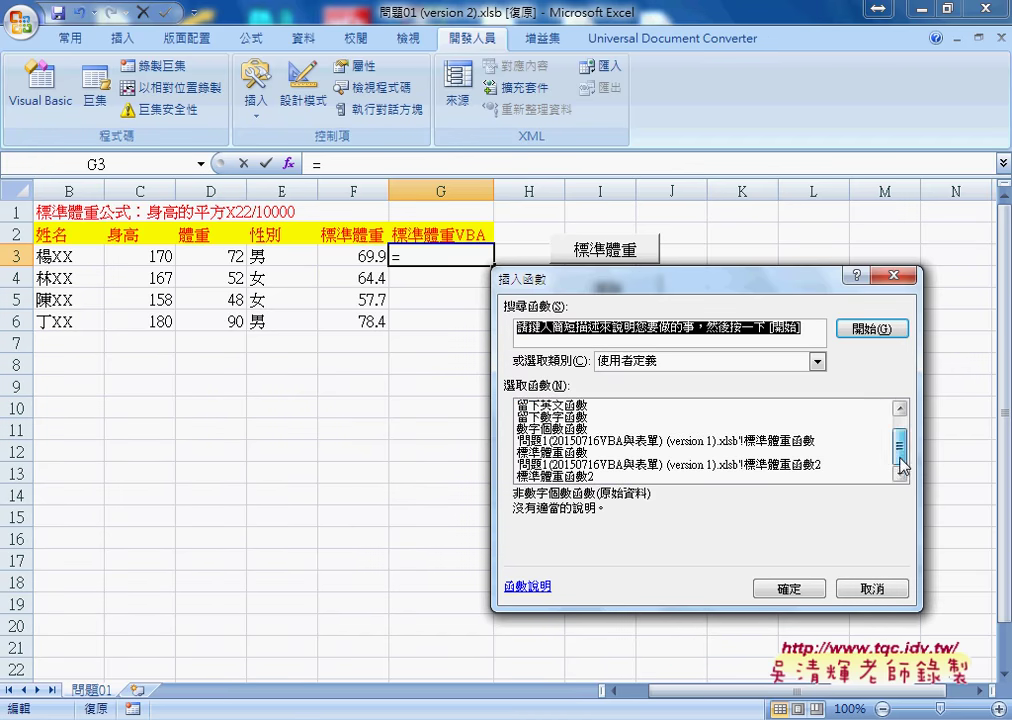
pyautogui.click(554, 478)
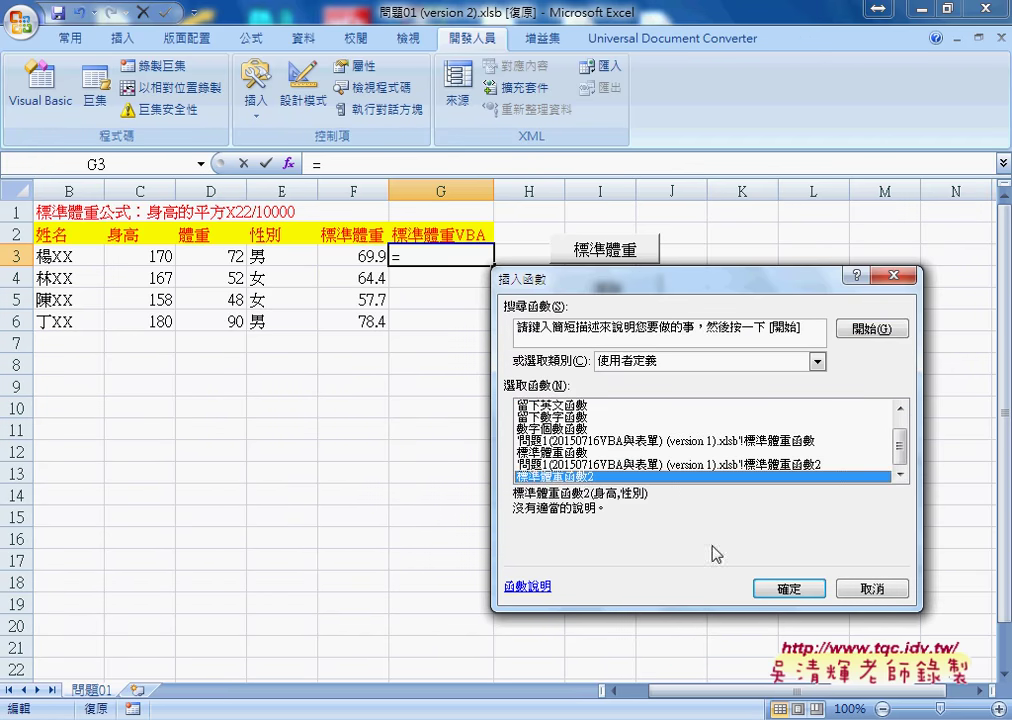
pyautogui.click(792, 590)
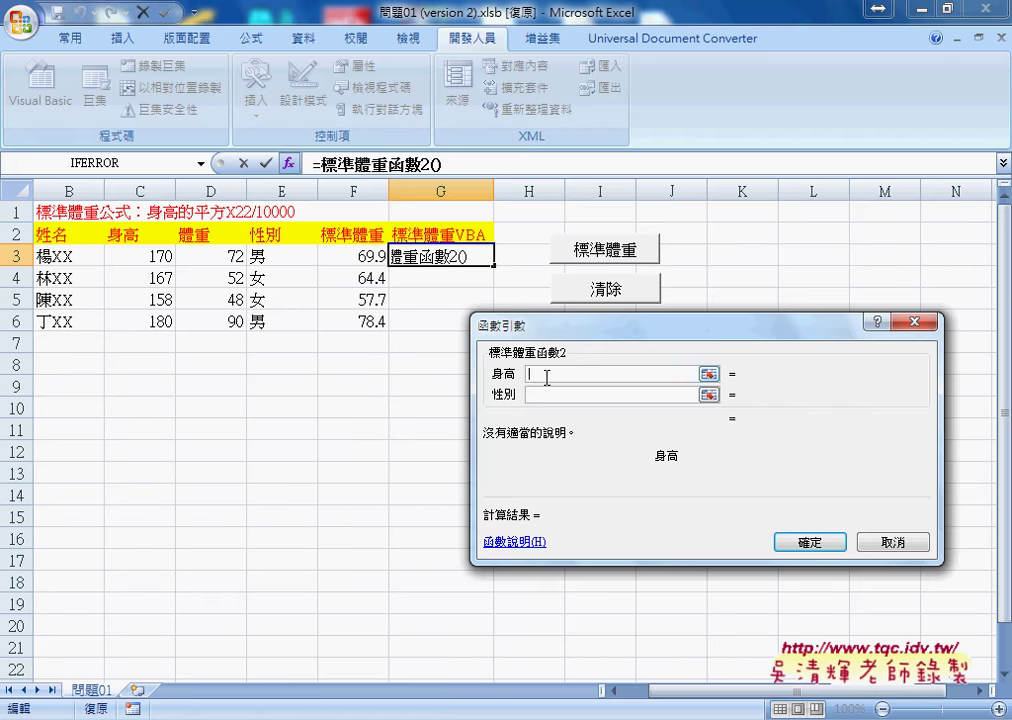
pyautogui.click(150, 256)
pyautogui.click(539, 398)
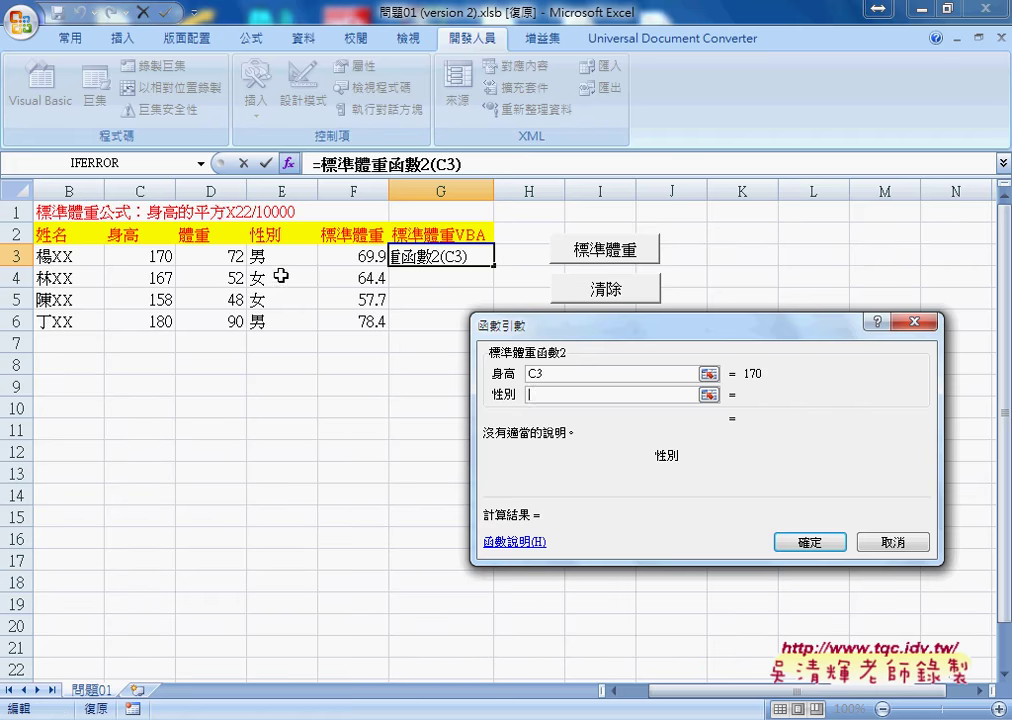
pyautogui.click(289, 264)
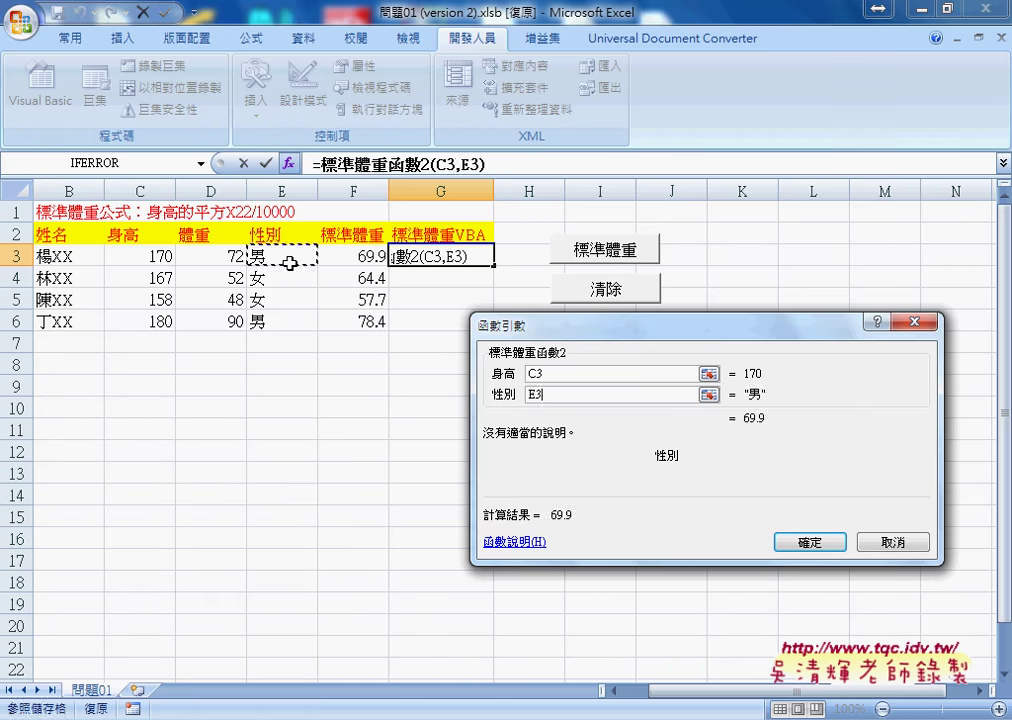
pyautogui.click(826, 545)
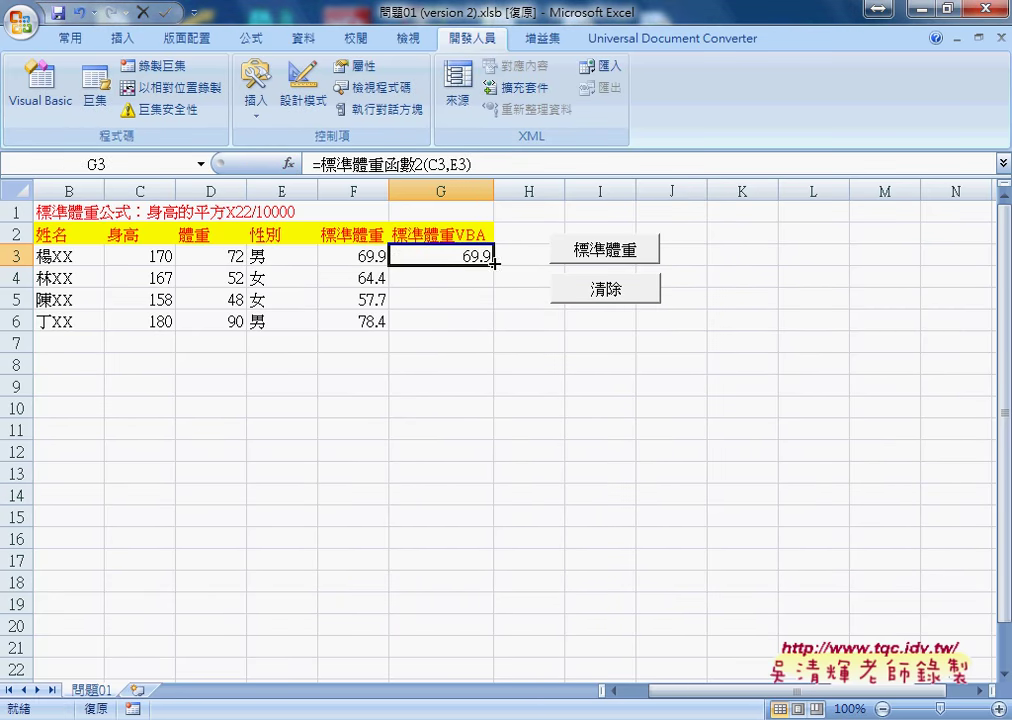
pyautogui.moveTo(493, 265); pyautogui.dragTo(489, 335)
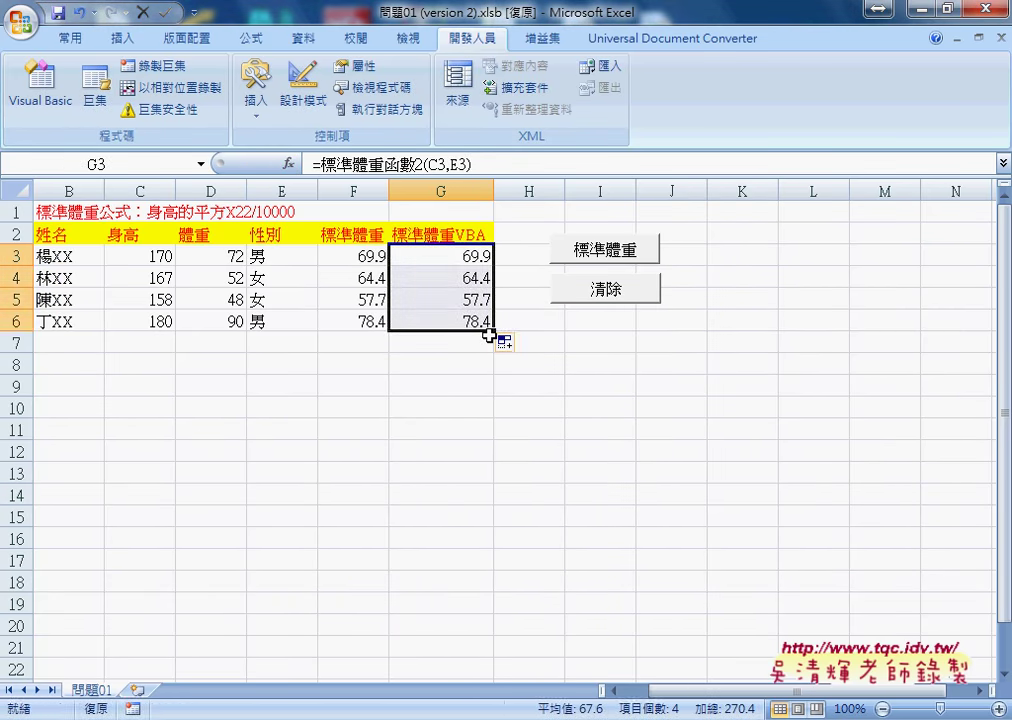